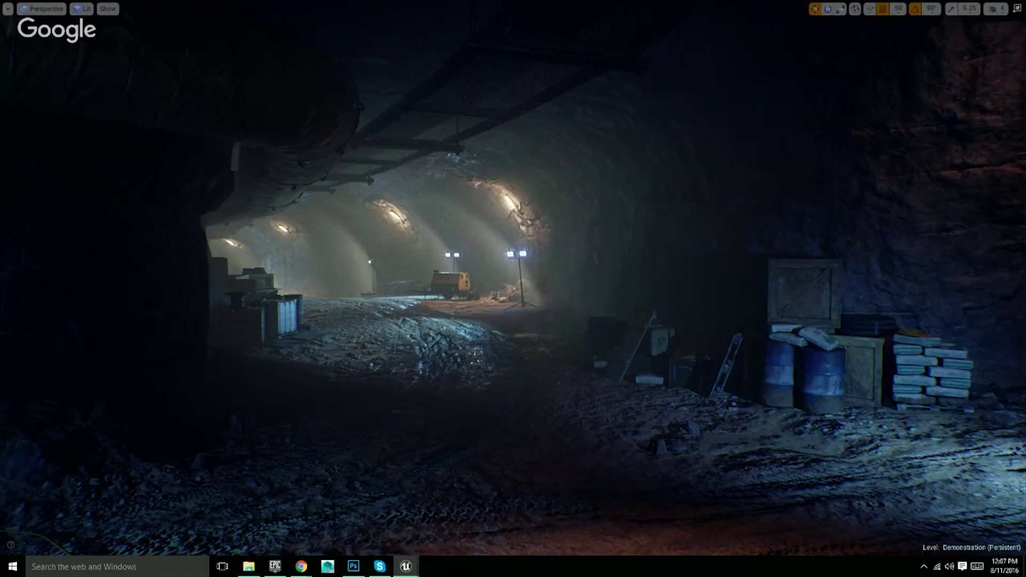
# - Switch to Chrome and browse the Landromat Pinterest board for arcade, neon sign and night-lighting references
pyautogui.click(302, 567)
pyautogui.moveTo(312, 65); pyautogui.dragTo(580, 1)
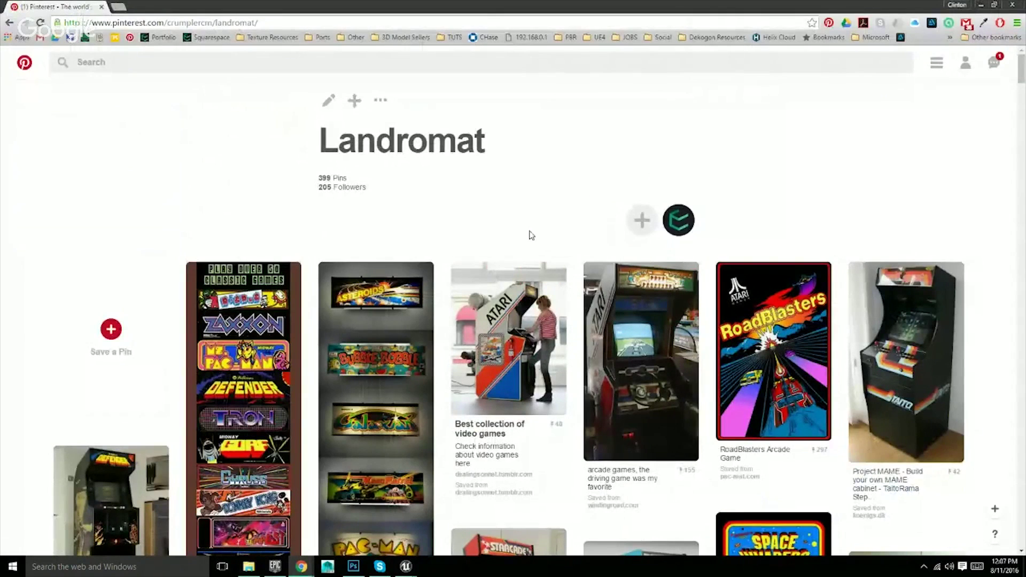
pyautogui.scroll(-5, 498, 256)
pyautogui.scroll(-4, 494, 261)
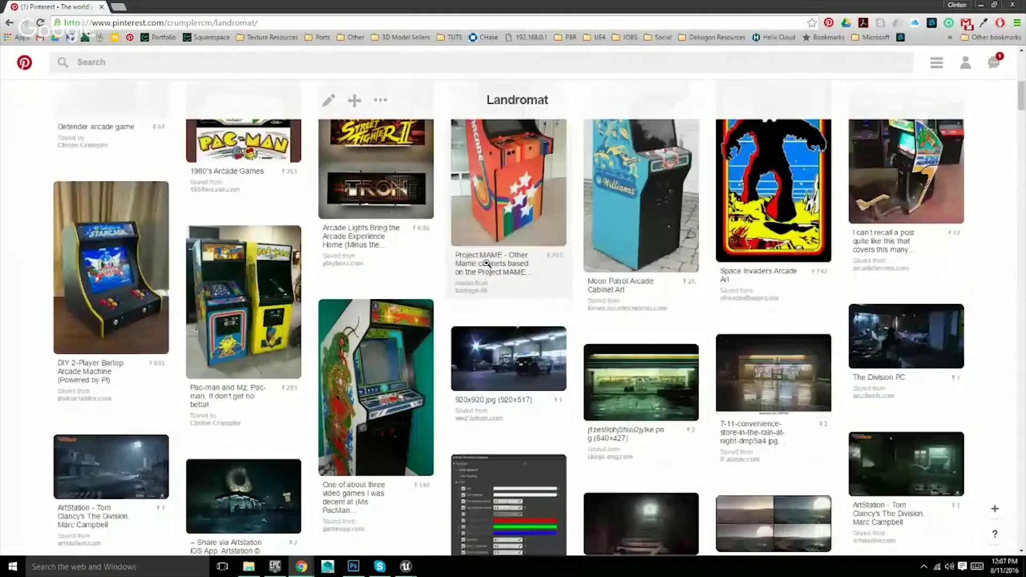
pyautogui.scroll(-7, 480, 261)
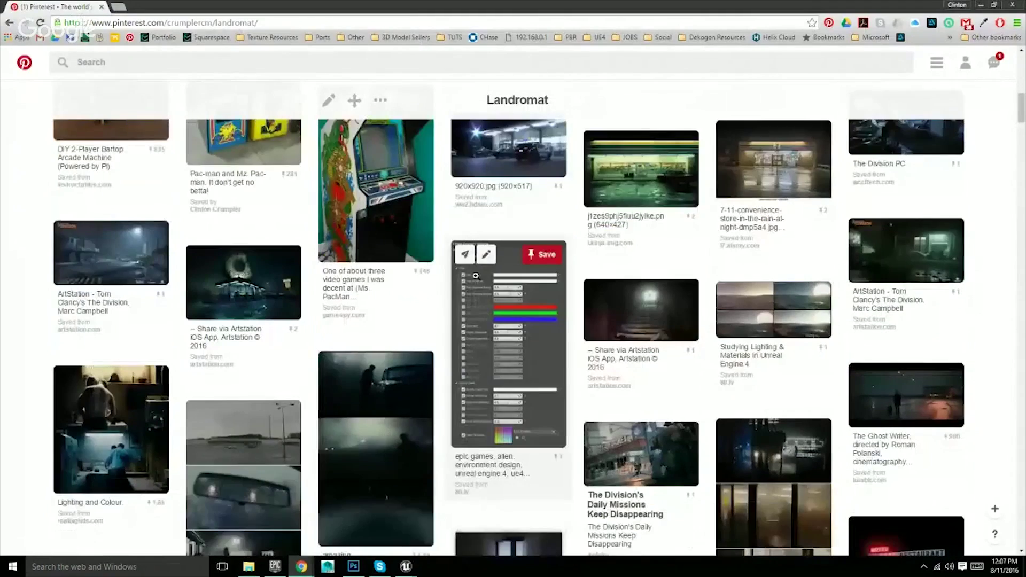
pyautogui.scroll(-10, 467, 282)
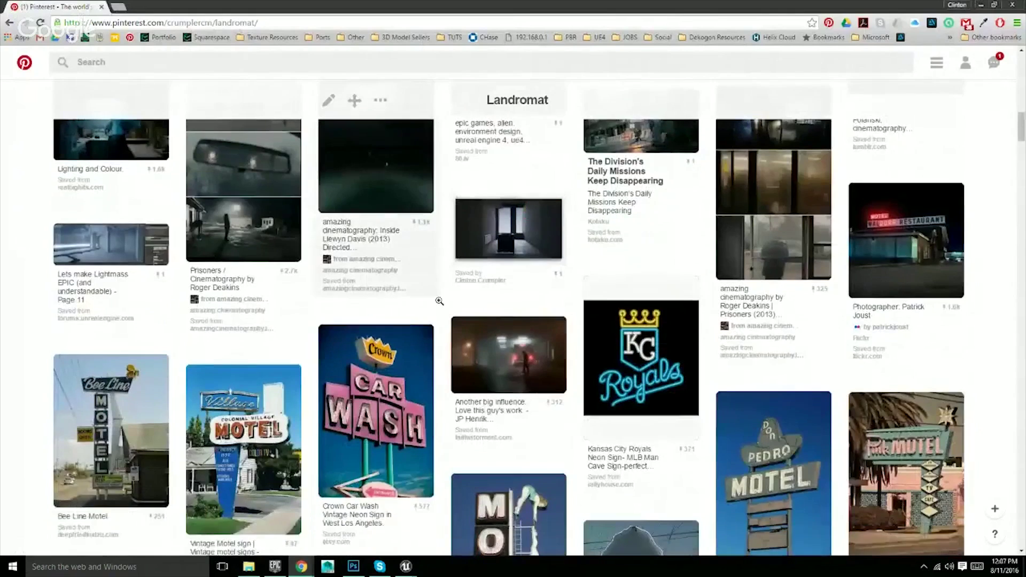
pyautogui.scroll(-4, 440, 302)
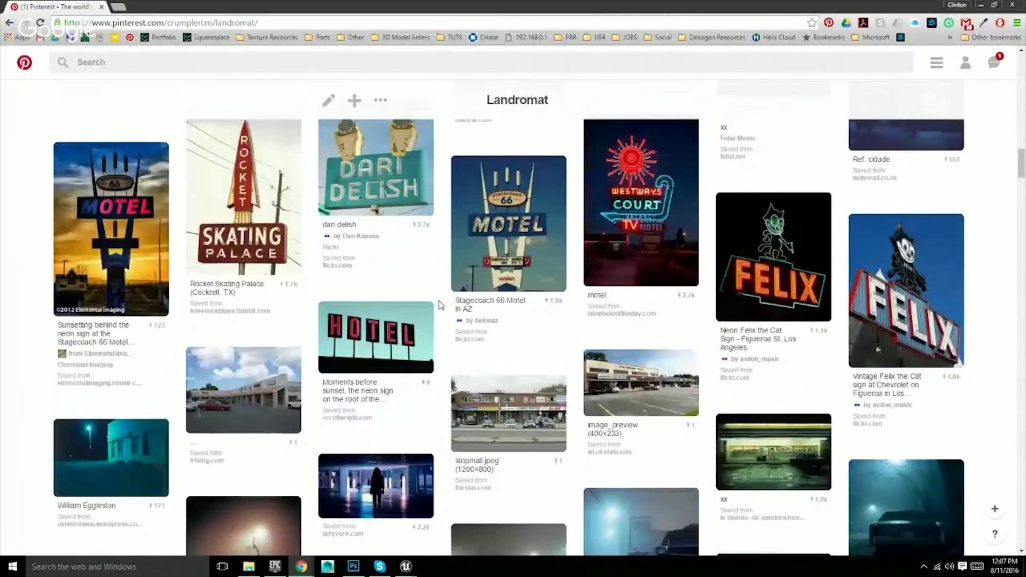
pyautogui.scroll(-4, 440, 303)
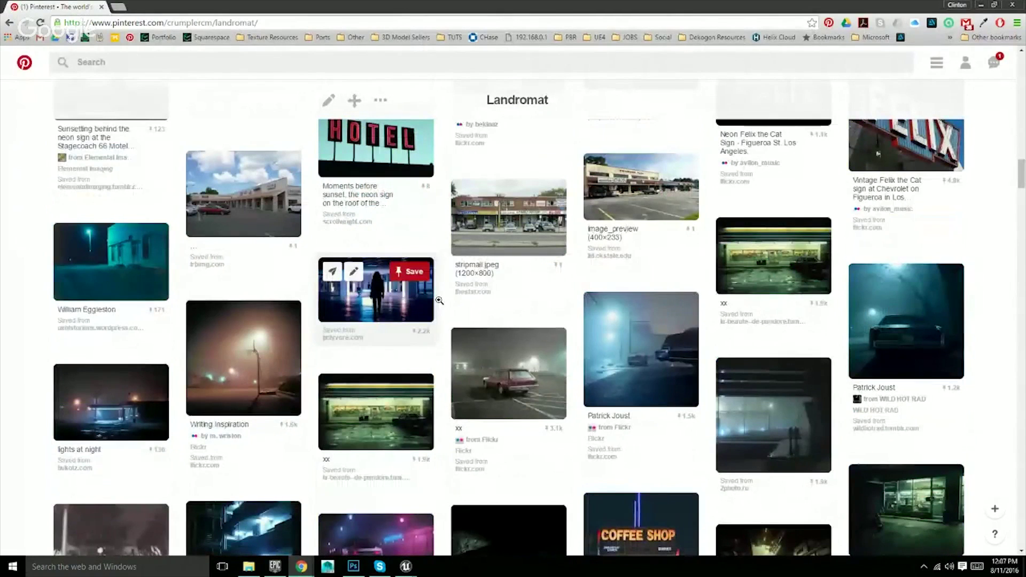
pyautogui.scroll(-2, 439, 301)
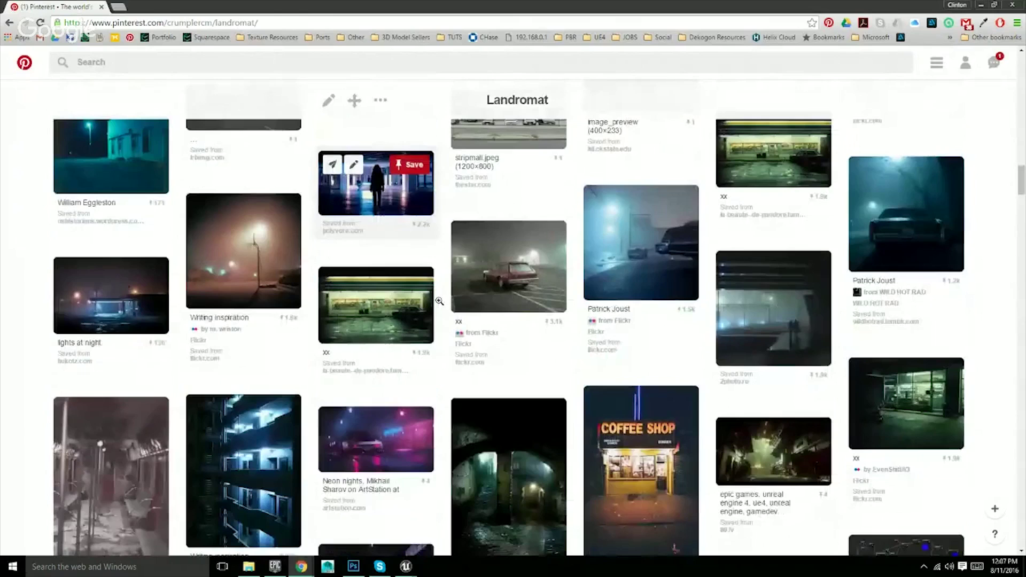
pyautogui.scroll(-7, 440, 300)
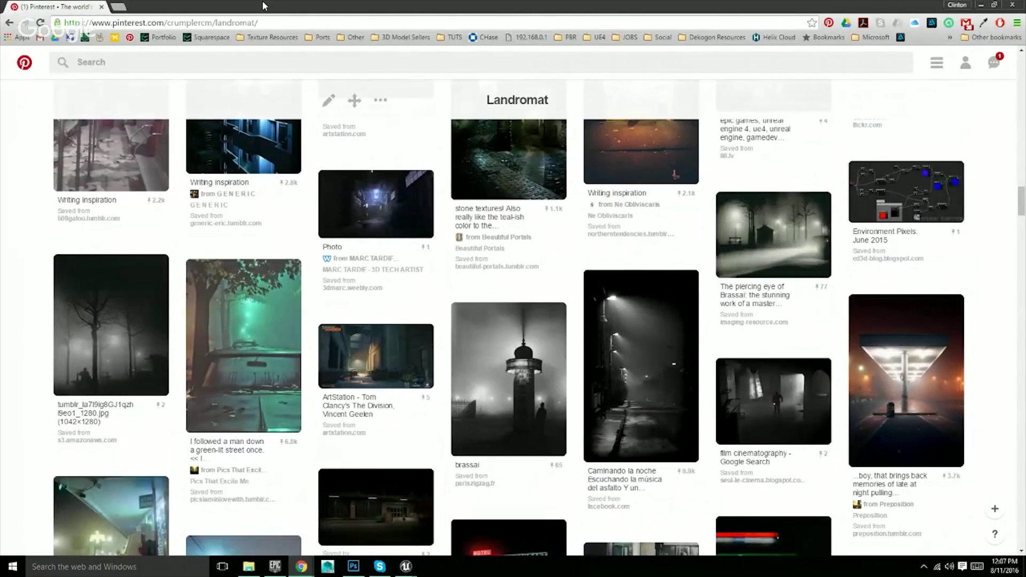
pyautogui.moveTo(264, 7); pyautogui.dragTo(0, 32)
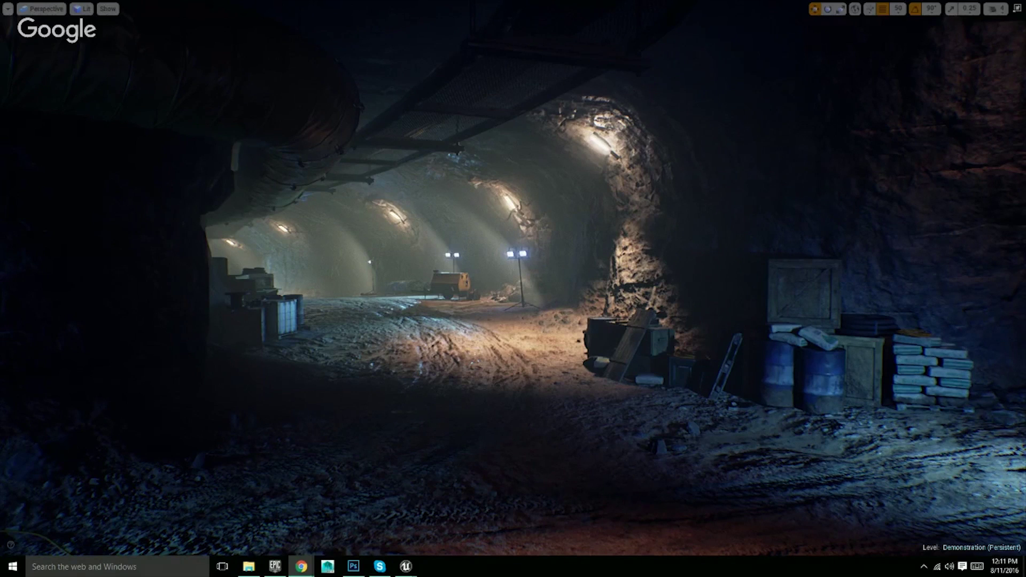
# - Review the King Wash Laundromat article's color palette breakdowns for the Batman: Arkham Knight, Rage and The Division screenshots
pyautogui.moveTo(0, 50); pyautogui.dragTo(270, 52)
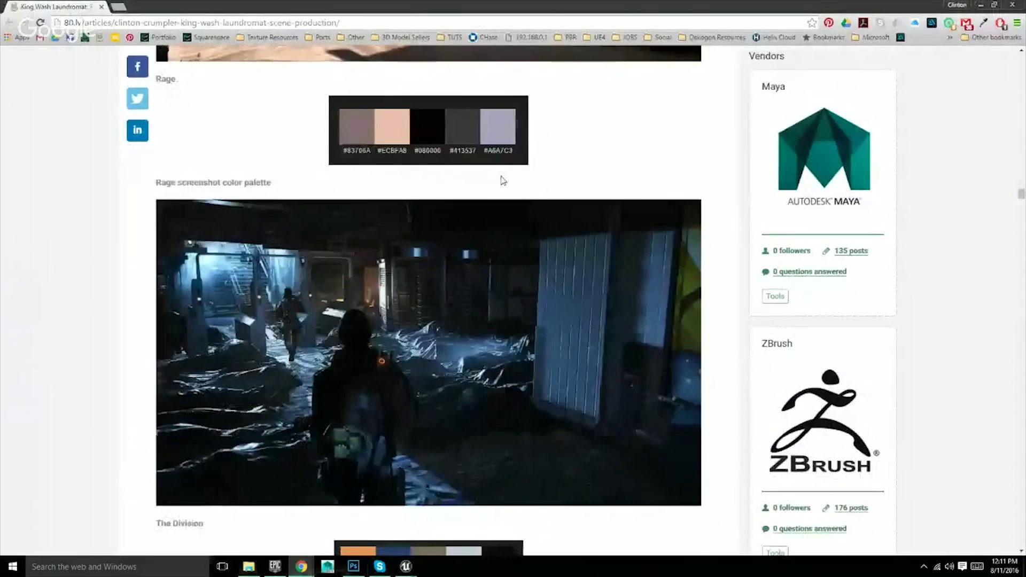
pyautogui.scroll(15, 503, 180)
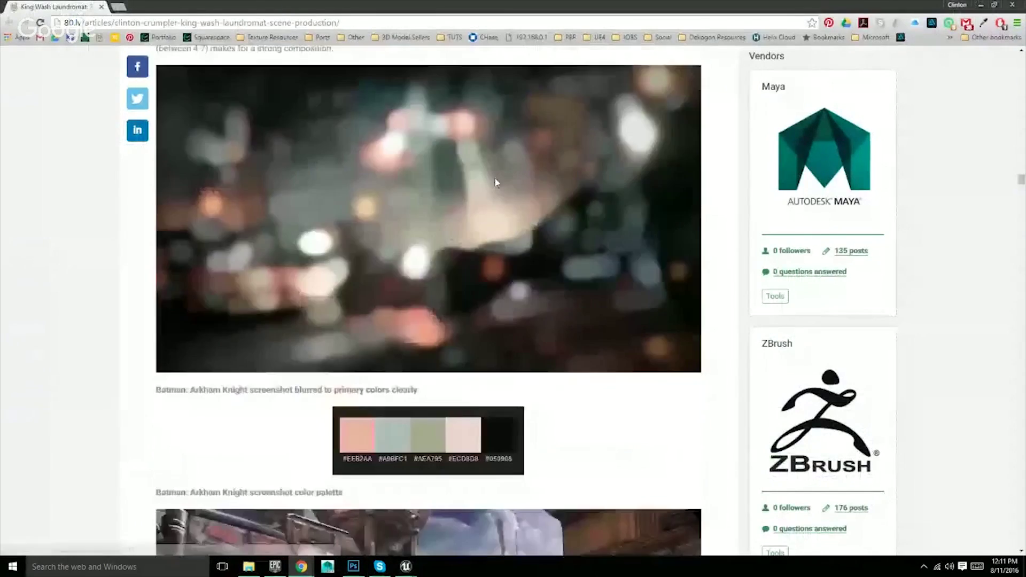
pyautogui.scroll(11, 496, 185)
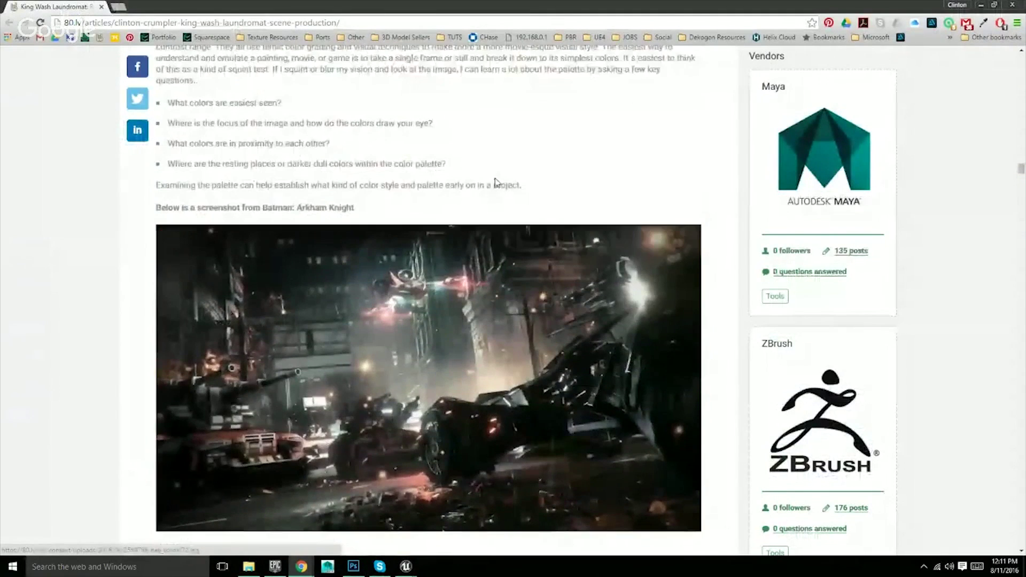
pyautogui.scroll(-8, 494, 188)
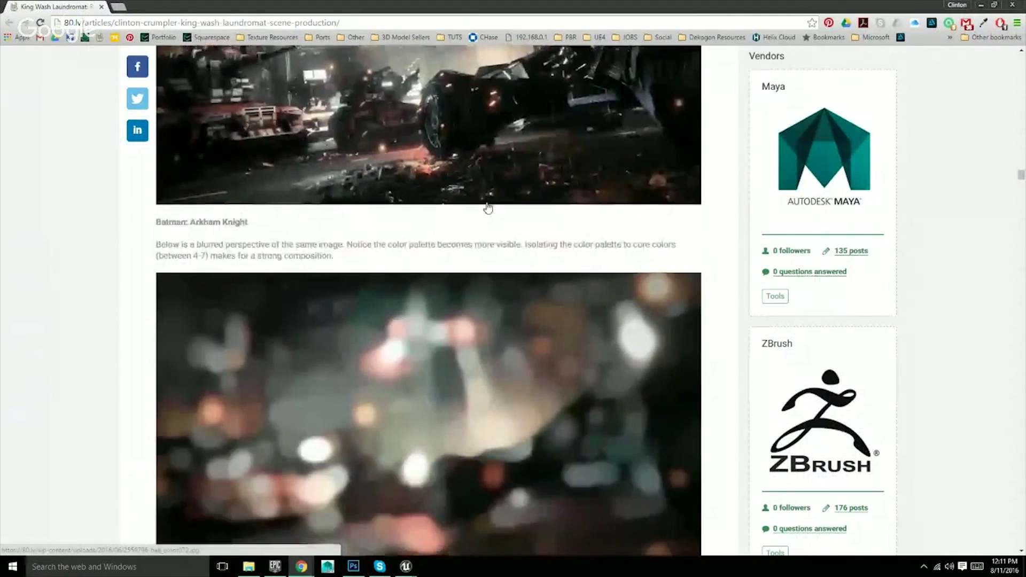
pyautogui.scroll(-1, 488, 208)
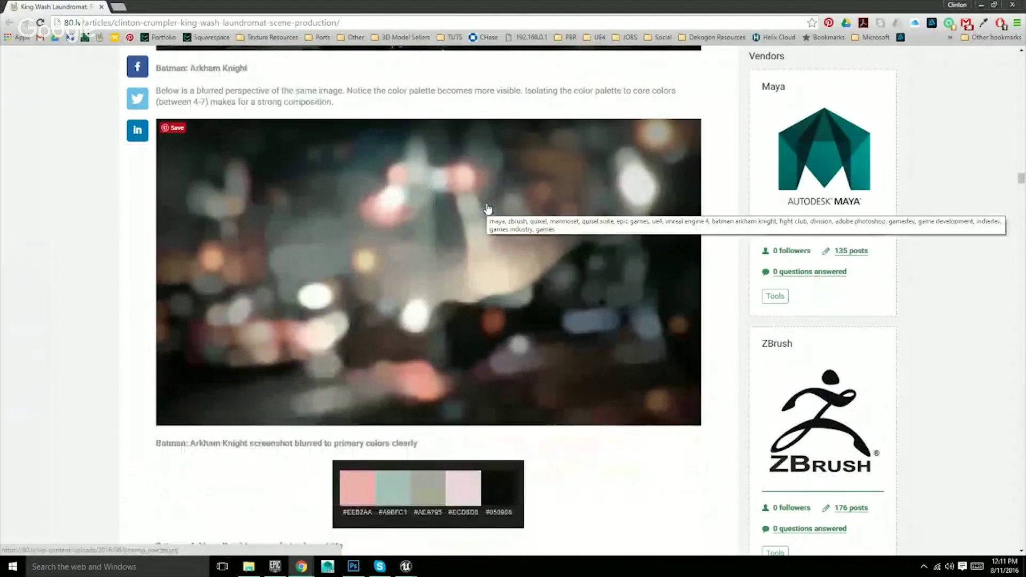
pyautogui.scroll(-7, 487, 209)
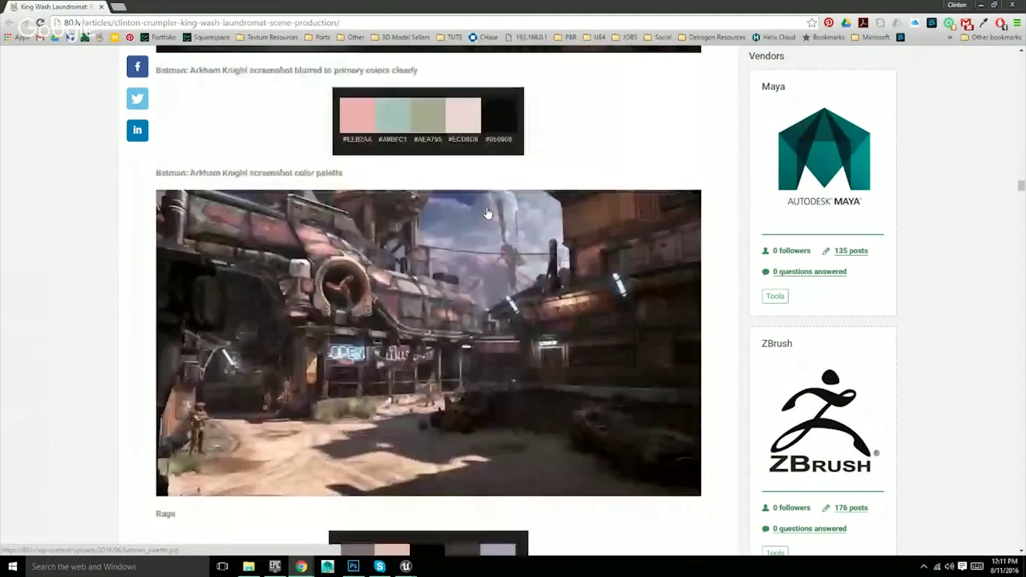
pyautogui.scroll(-4, 488, 213)
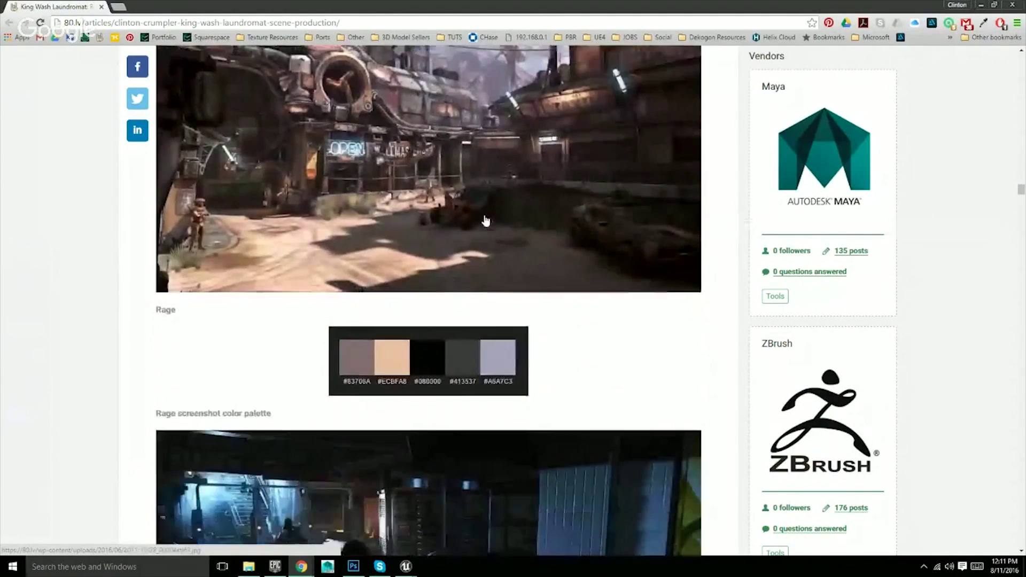
pyautogui.scroll(2, 485, 220)
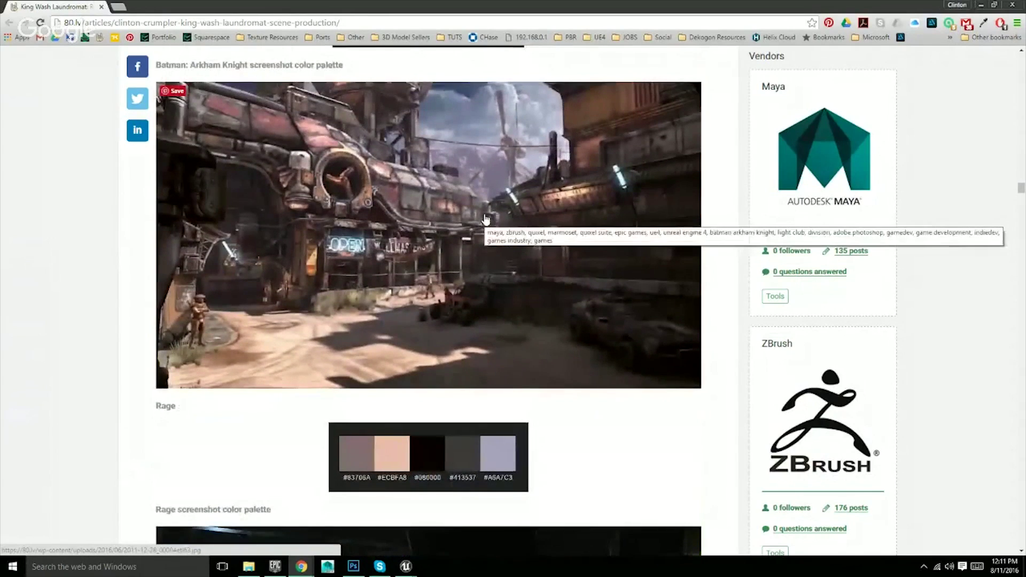
pyautogui.scroll(-1, 485, 220)
pyautogui.scroll(-5, 486, 221)
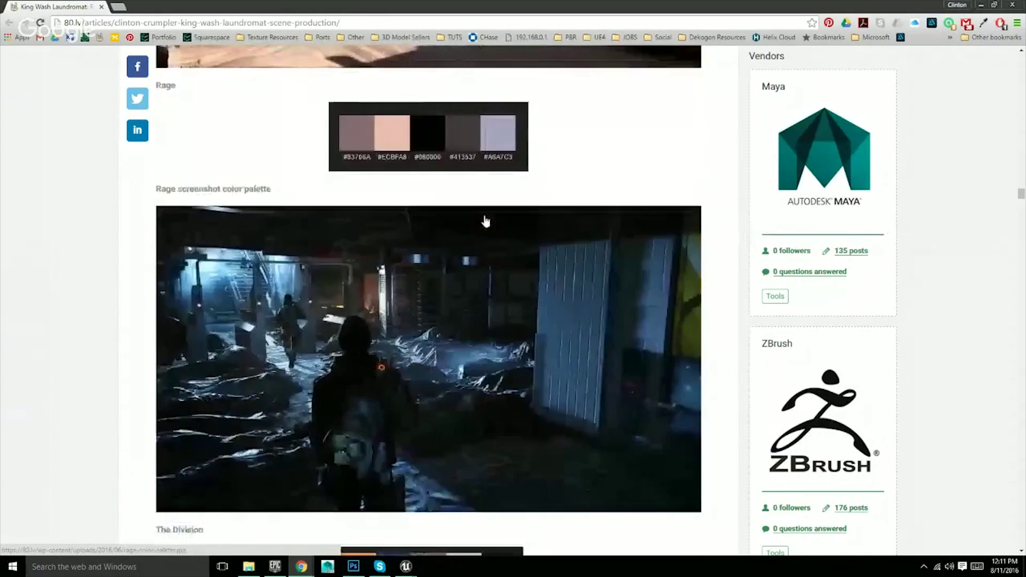
pyautogui.scroll(-18, 485, 220)
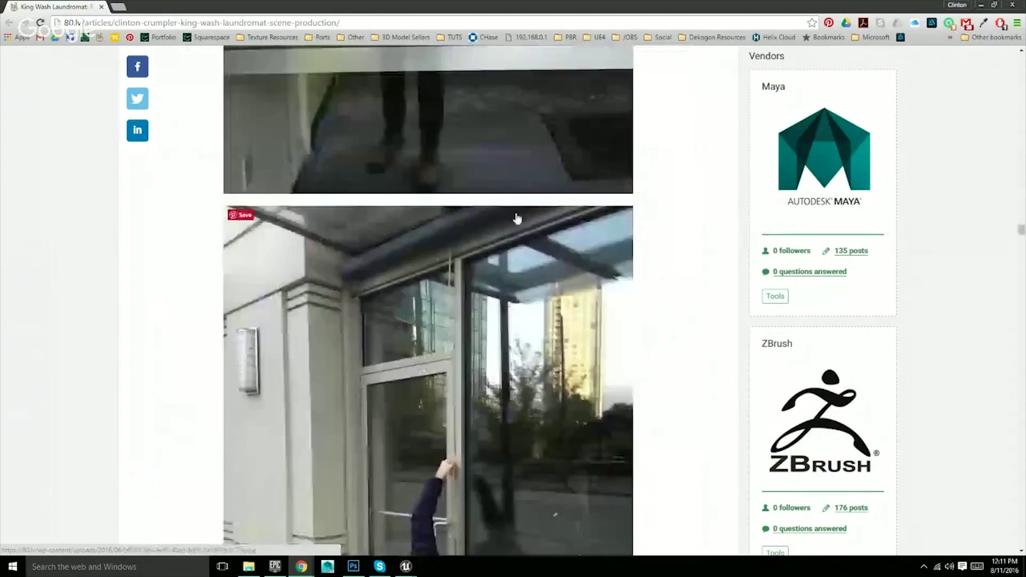
# - Examine the article's Post Processing section, comparing the laundromat image without post processing to the final LUT-graded render
pyautogui.moveTo(1021, 229); pyautogui.dragTo(1021, 460)
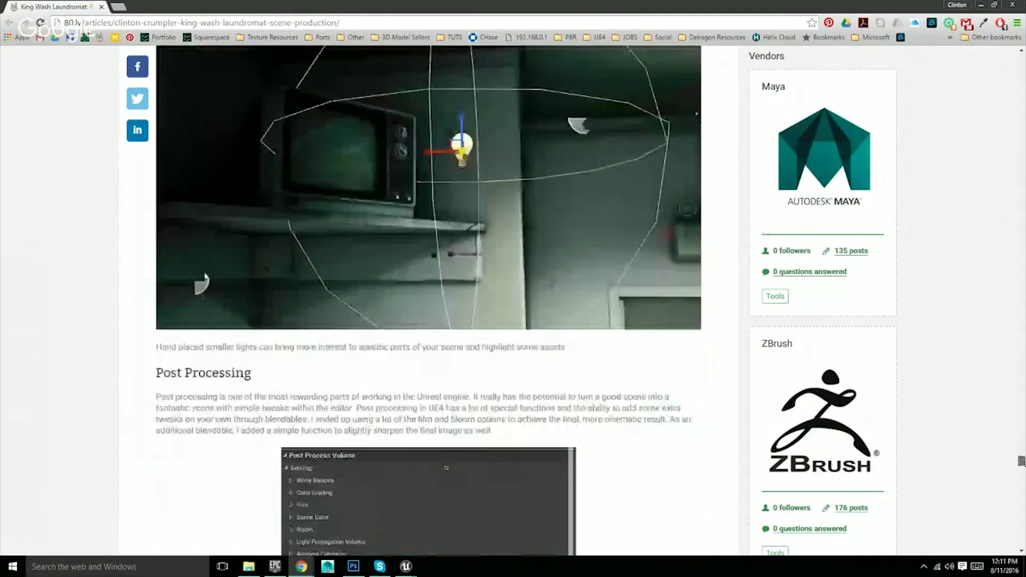
pyautogui.scroll(-15, 933, 413)
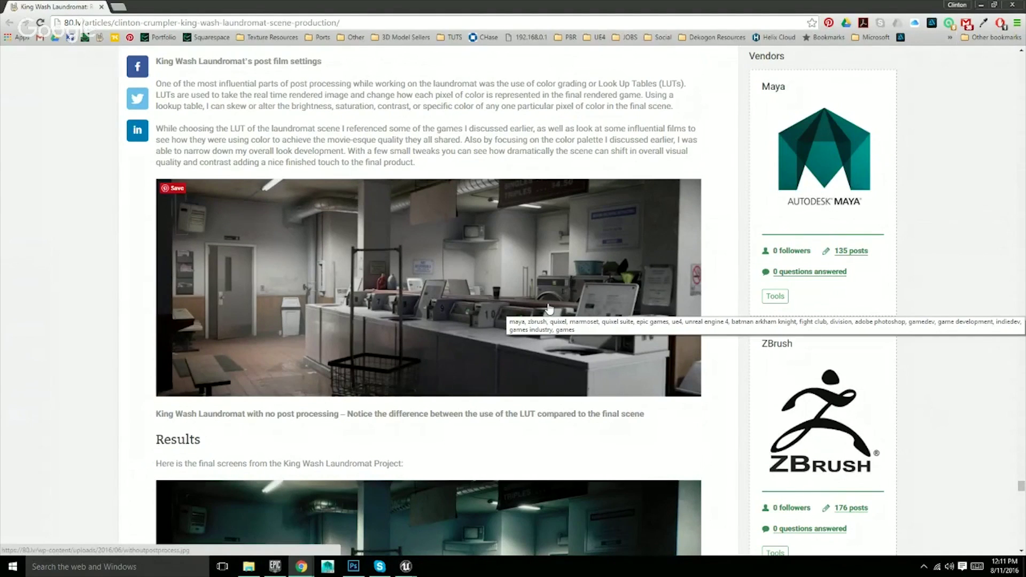
pyautogui.scroll(-5, 551, 304)
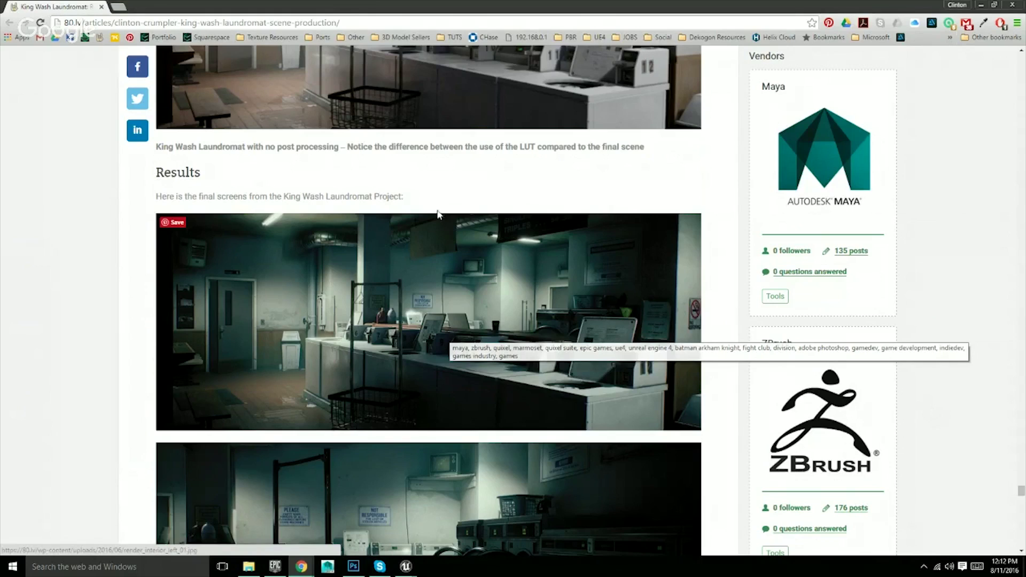
pyautogui.moveTo(356, 20); pyautogui.dragTo(62, 22)
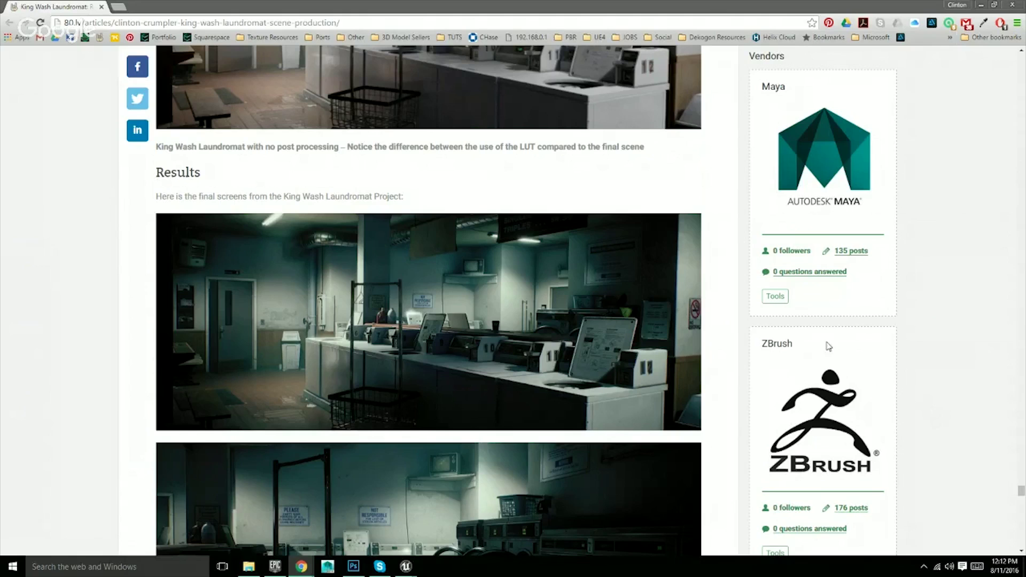
# - Look through the final King Wash Laundromat renders in the Results section and move the browser off the screen
pyautogui.scroll(-3, 807, 349)
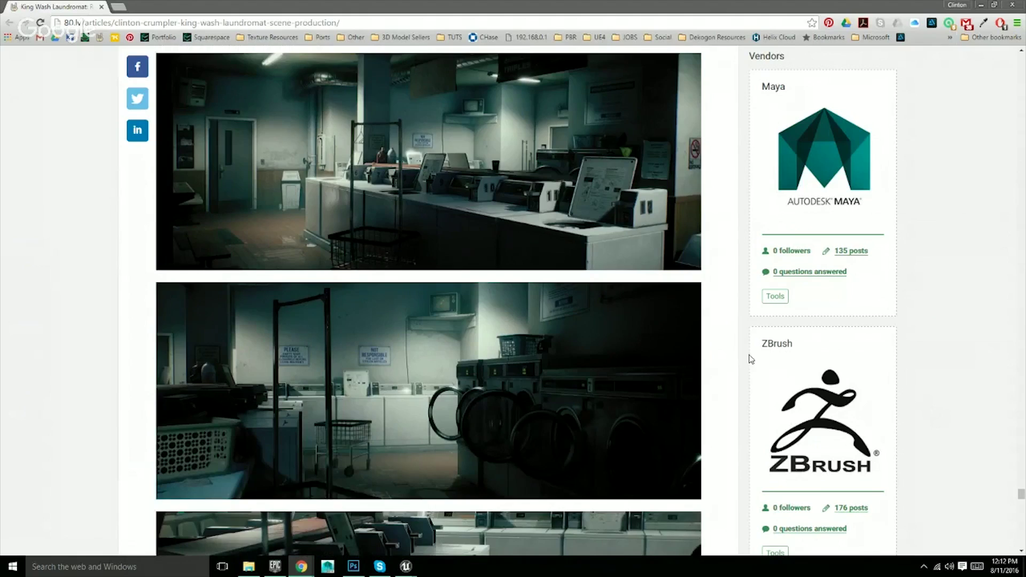
pyautogui.scroll(-3, 746, 364)
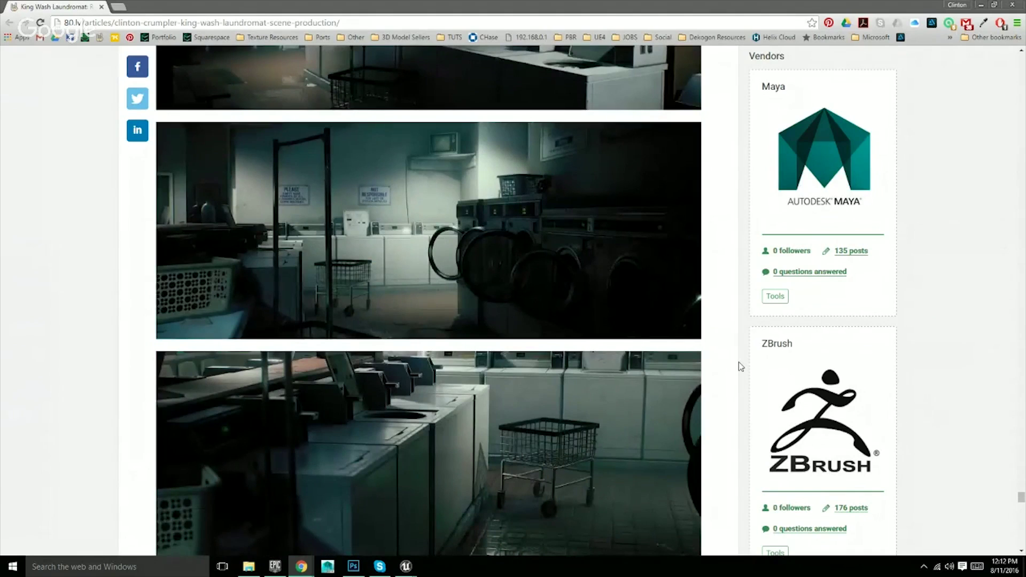
pyautogui.scroll(-8, 679, 347)
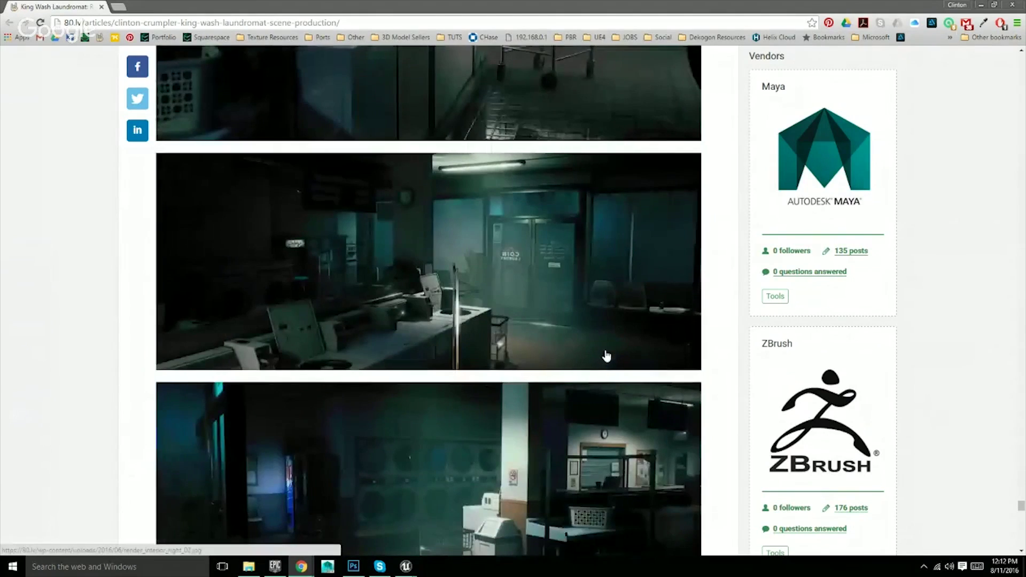
pyautogui.scroll(-2, 607, 356)
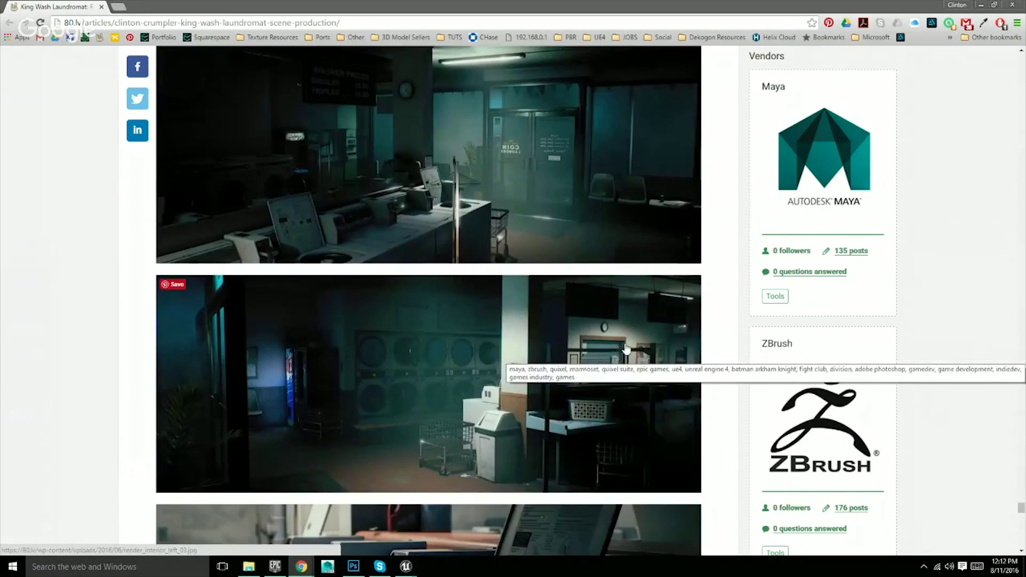
pyautogui.hotkey('ctrl', 'l')
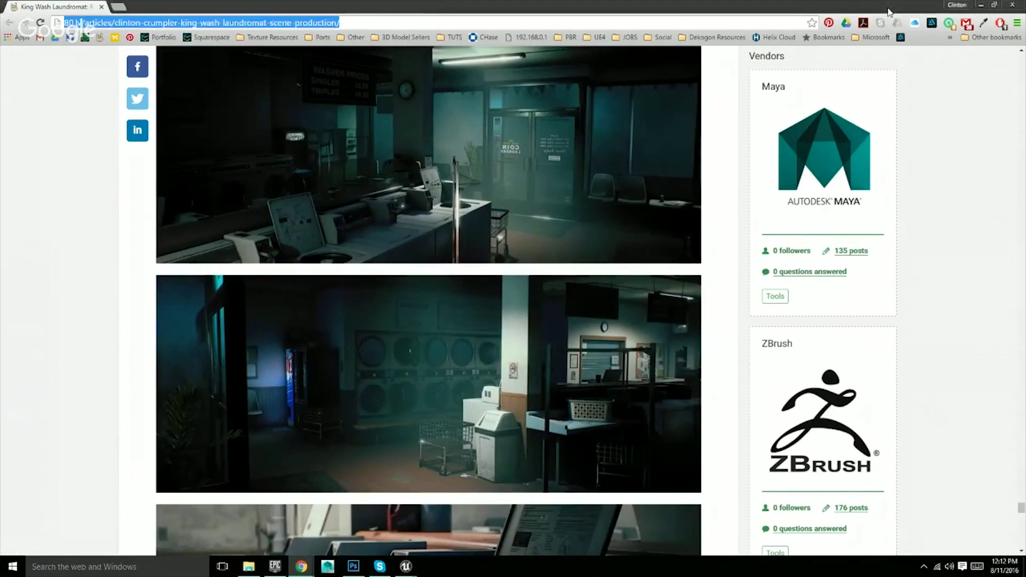
pyautogui.moveTo(890, 12); pyautogui.dragTo(0, 16)
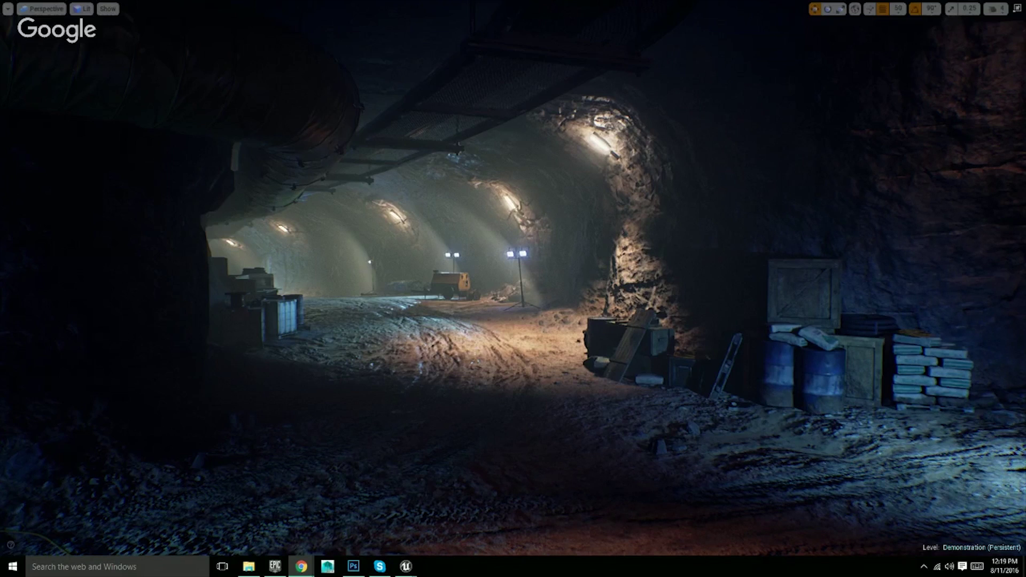
# - Switch to the Unreal viewport and inspect the tunnel's muddy ground, tire tracks and lighting up close and from a distance
pyautogui.press('s')
pyautogui.moveTo(787, 410); pyautogui.dragTo(978, 509, button='right')
pyautogui.press('s')
pyautogui.press('w')
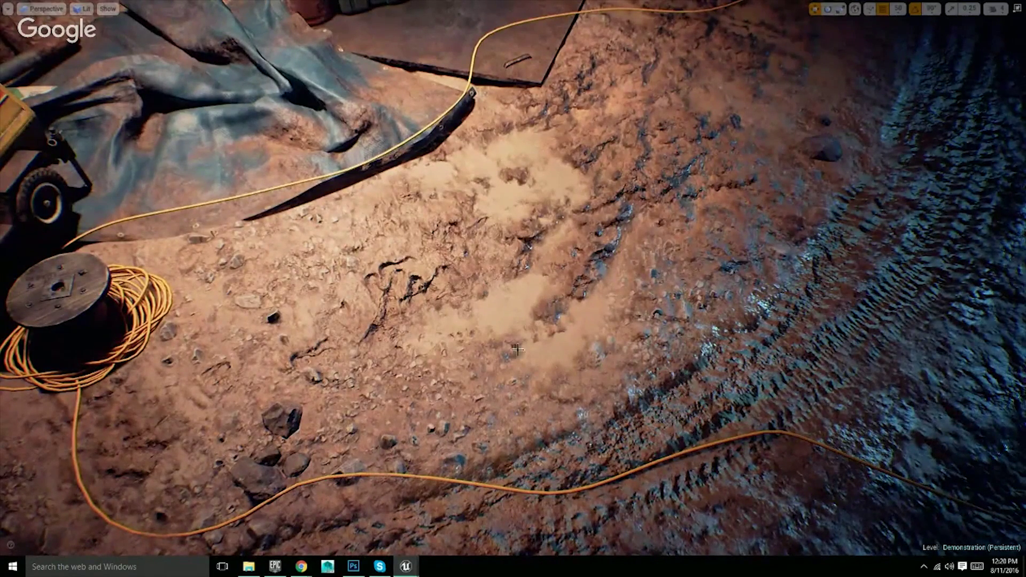
pyautogui.moveTo(652, 353); pyautogui.dragTo(722, 299, button='right')
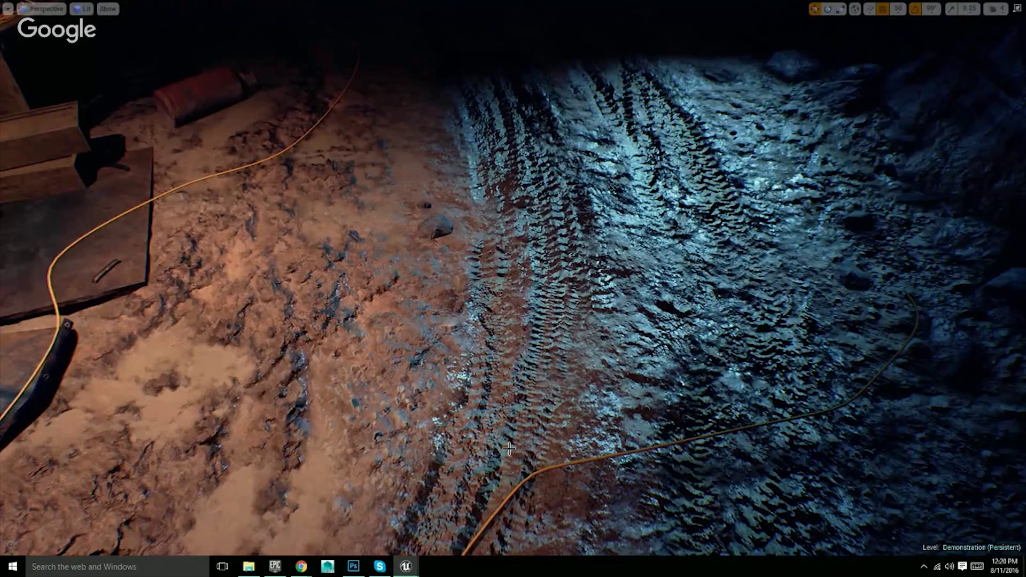
pyautogui.moveTo(295, 415)
pyautogui.mouseDown(button='right')
pyautogui.moveTo(299, 331)
pyautogui.moveTo(293, 412)
pyautogui.mouseUp(button='right')
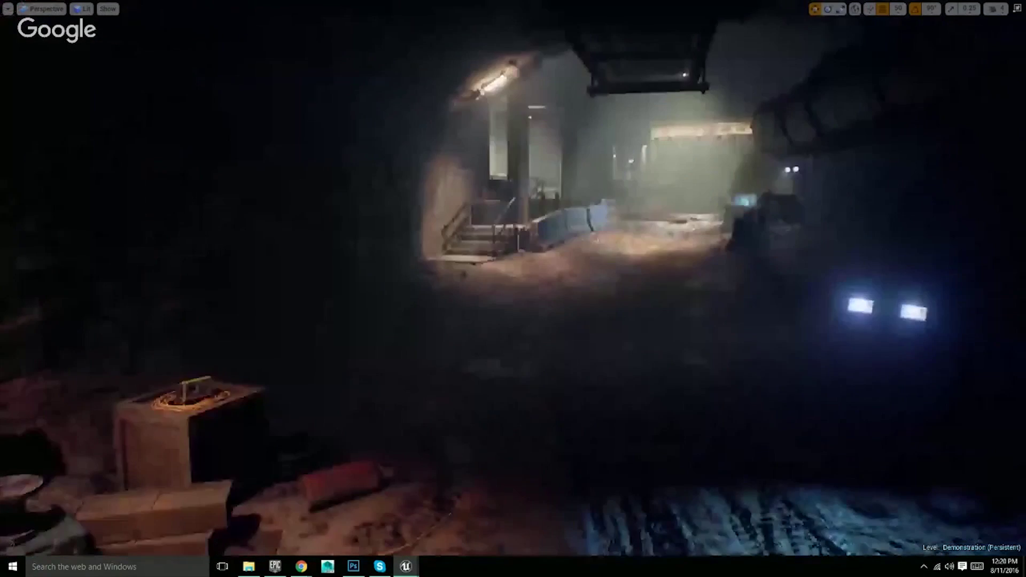
pyautogui.scroll(-4, 309, 420)
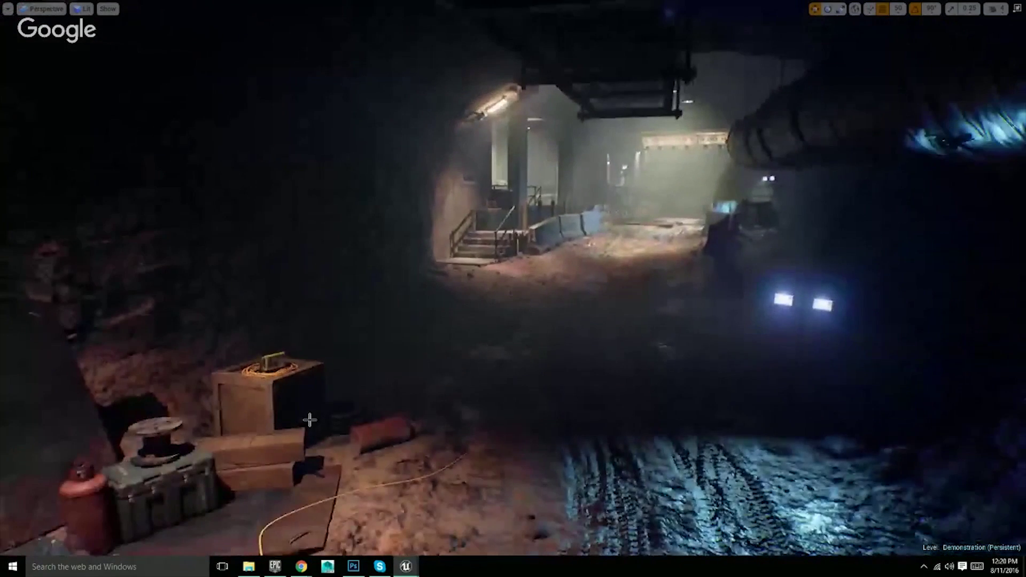
pyautogui.moveTo(310, 419)
pyautogui.mouseDown(button='right')
pyautogui.moveTo(320, 411)
pyautogui.moveTo(326, 428)
pyautogui.moveTo(321, 417)
pyautogui.moveTo(305, 439)
pyautogui.mouseUp(button='right')
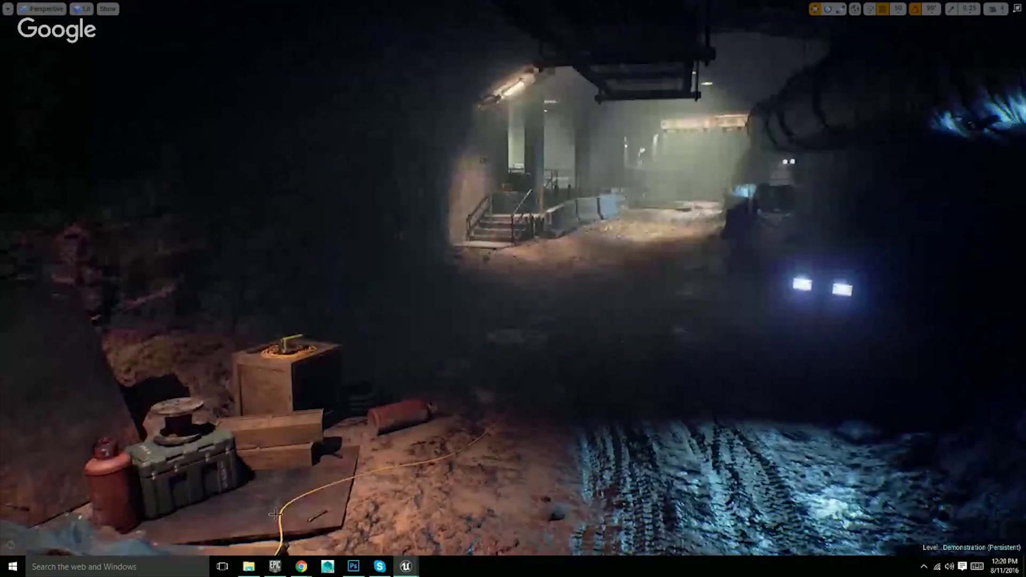
pyautogui.moveTo(488, 385); pyautogui.dragTo(699, 21, button='right')
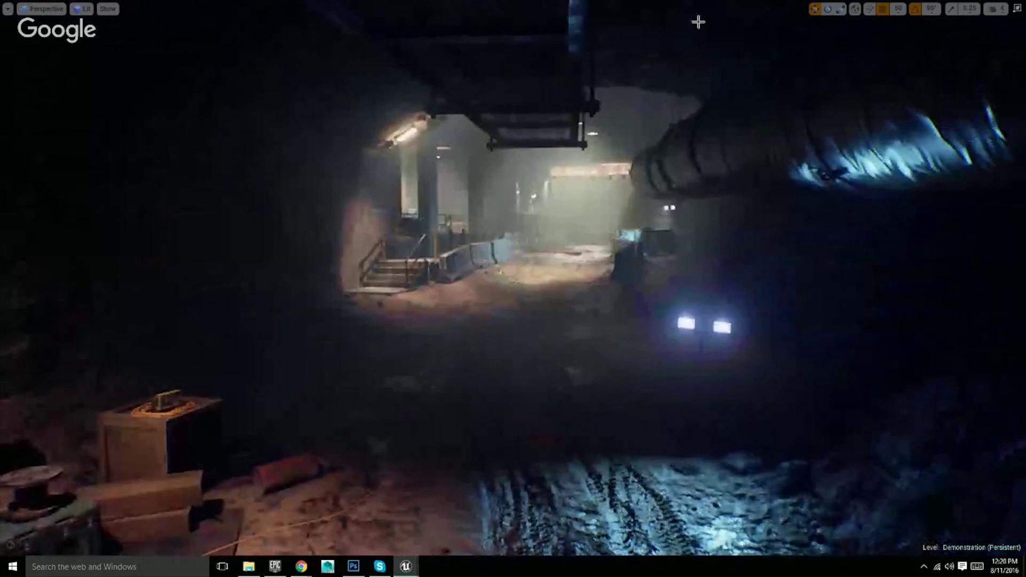
# - Examine the tunnel's hanging duct, work lights, storage tanks and muddy ground while looking along it in both directions
pyautogui.moveTo(449, 232); pyautogui.dragTo(540, 227, button='right')
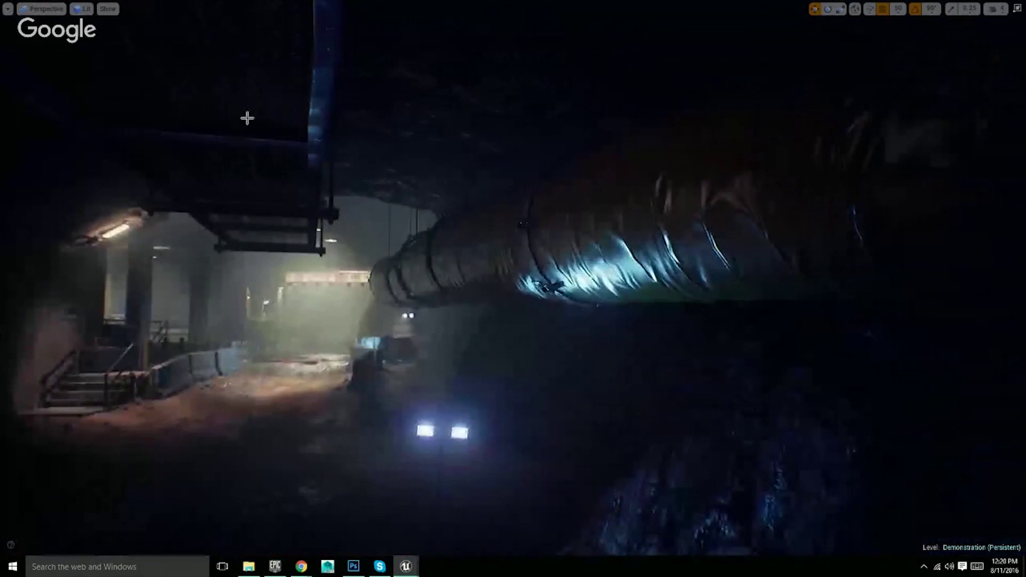
pyautogui.moveTo(782, 205); pyautogui.dragTo(713, 302, button='right')
pyautogui.moveTo(723, 348); pyautogui.dragTo(731, 346, button='right')
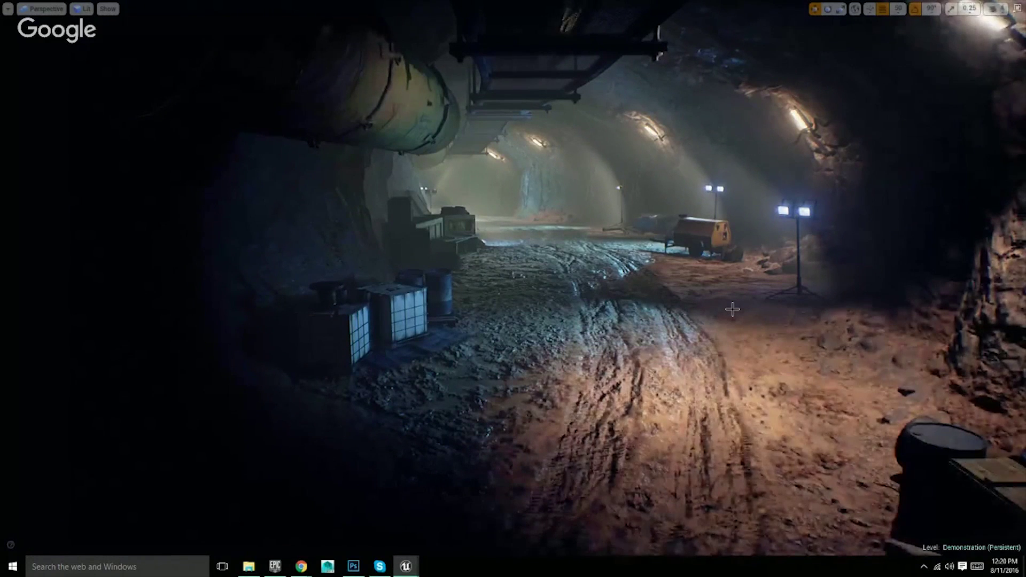
pyautogui.moveTo(685, 287); pyautogui.dragTo(670, 276, button='right')
pyautogui.press('d')
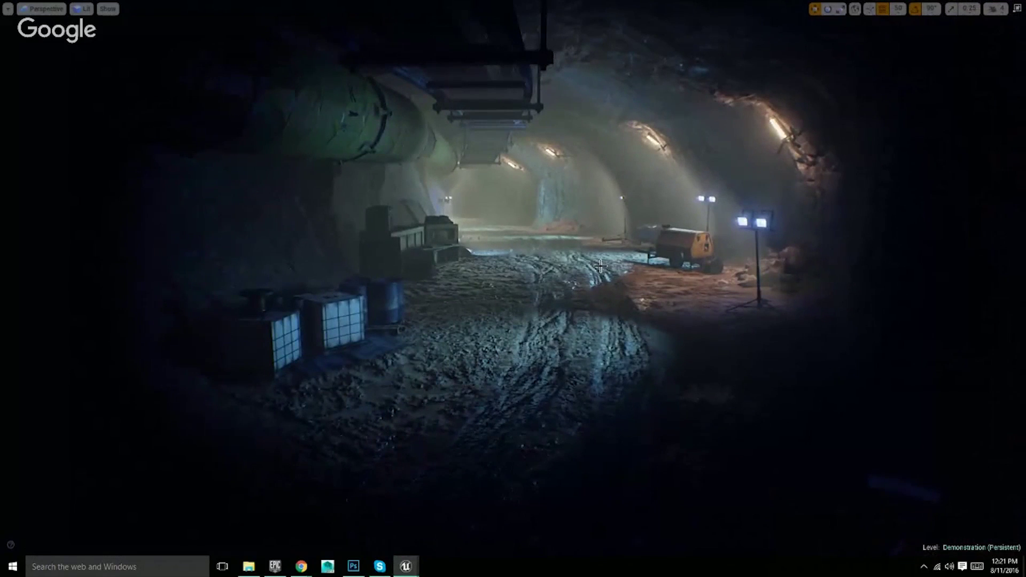
pyautogui.moveTo(607, 297); pyautogui.dragTo(299, 299, button='right')
pyautogui.moveTo(572, 333)
pyautogui.mouseDown(button='right')
pyautogui.moveTo(553, 309)
pyautogui.moveTo(572, 333)
pyautogui.moveTo(547, 343)
pyautogui.moveTo(571, 328)
pyautogui.mouseUp(button='right')
pyautogui.press('w')
pyautogui.press('s')
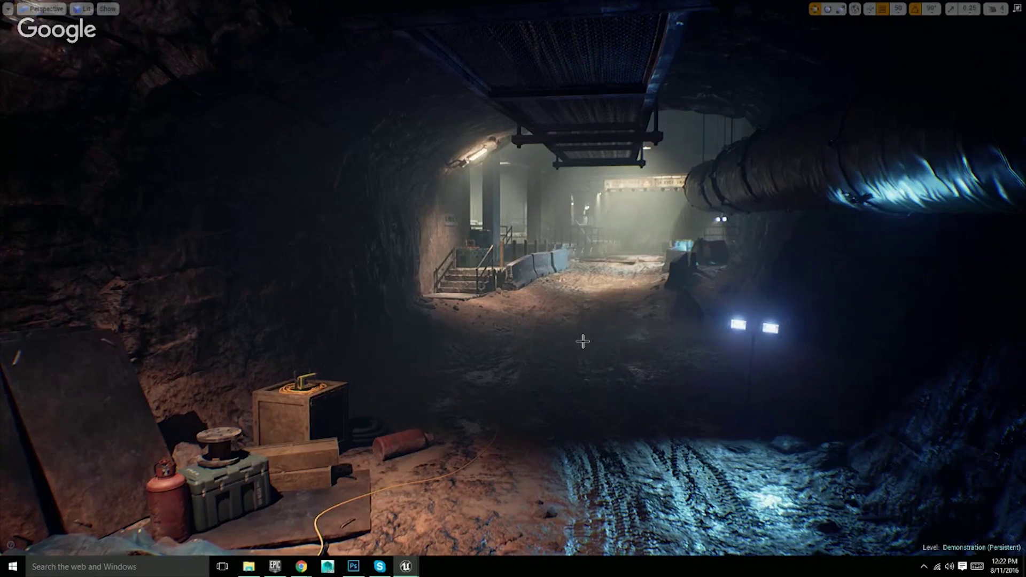
# - Show the editor's light and camera icons around the yellow generator and bring back the full editor interface
pyautogui.moveTo(583, 341); pyautogui.dragTo(620, 313, button='right')
pyautogui.press('g')
pyautogui.press('w')
pyautogui.moveTo(473, 374); pyautogui.dragTo(473, 406)
pyautogui.moveTo(473, 302); pyautogui.dragTo(473, 330)
pyautogui.moveTo(473, 329); pyautogui.dragTo(663, 334, button='right')
pyautogui.moveTo(404, 353); pyautogui.dragTo(404, 353, button='right')
pyautogui.press('g')
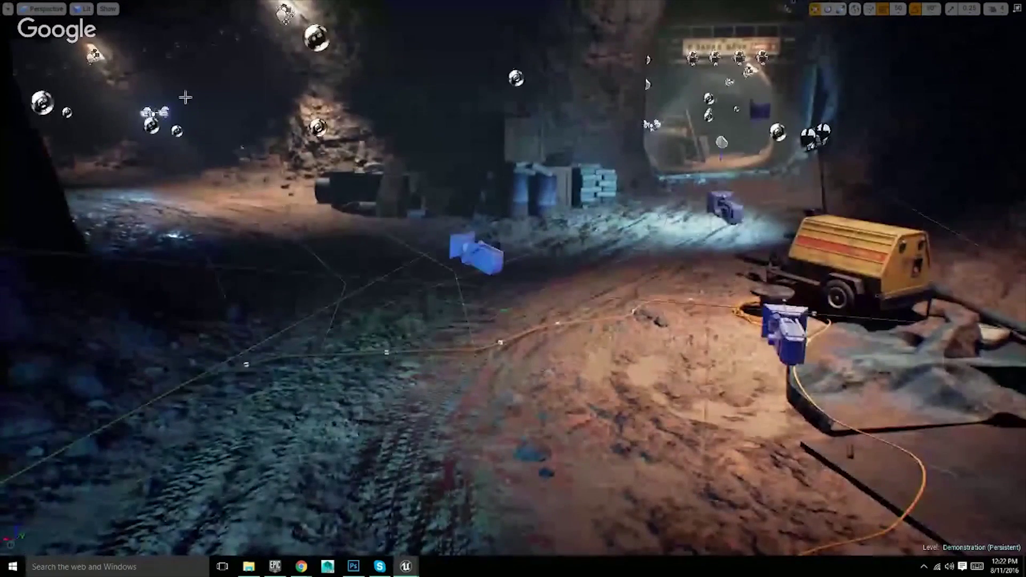
pyautogui.press('F11')
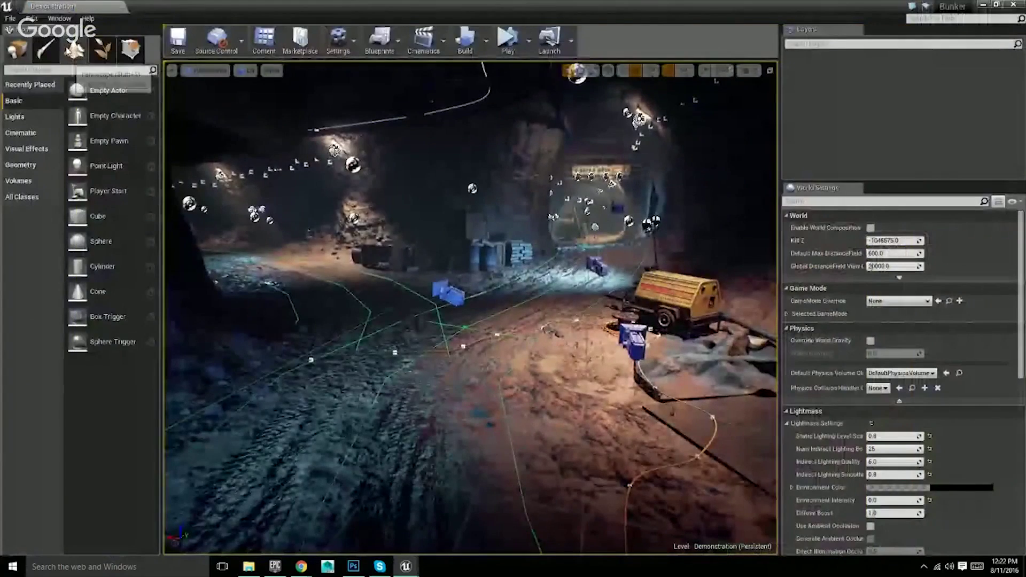
# - Show the landscape splines in the Landscape Manage mode and raise the control point in the middle of the muddy road
pyautogui.click(52, 80)
pyautogui.click(32, 140)
pyautogui.click(52, 407)
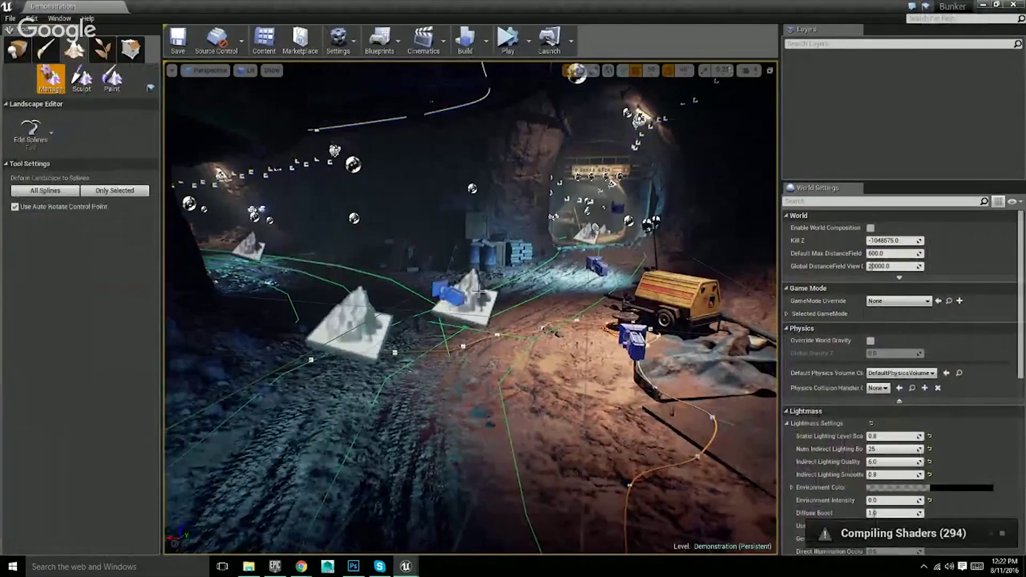
pyautogui.moveTo(467, 296); pyautogui.dragTo(466, 238)
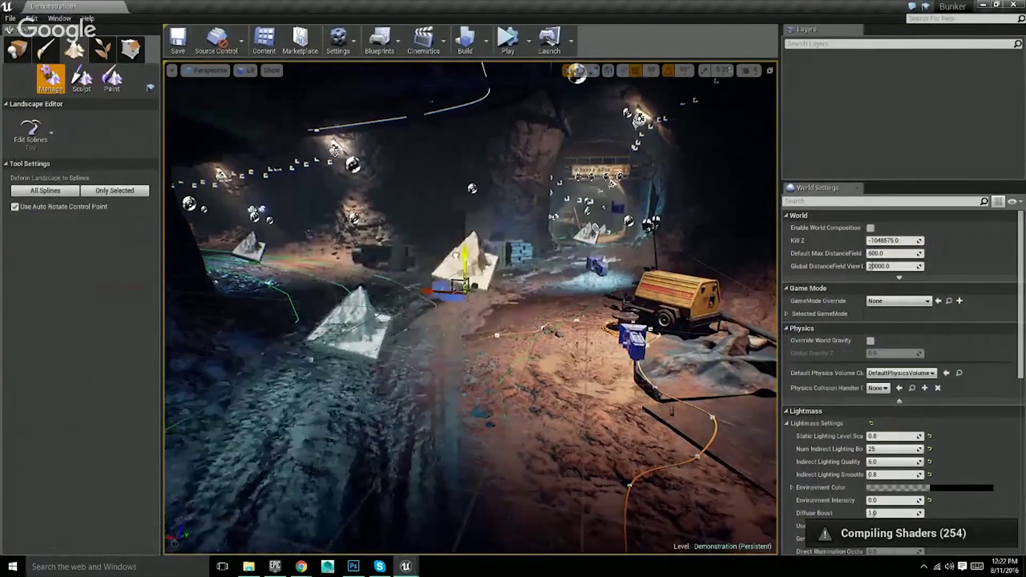
# - Try rotating the landscape spline control point with rotation snapping off, and undo the control point edits
pyautogui.moveTo(465, 254); pyautogui.dragTo(433, 315, button='right')
pyautogui.press('e')
pyautogui.moveTo(518, 208)
pyautogui.mouseDown()
pyautogui.moveTo(548, 205)
pyautogui.moveTo(506, 212)
pyautogui.mouseUp()
pyautogui.click(668, 72)
pyautogui.moveTo(519, 211); pyautogui.dragTo(507, 230, button='right')
pyautogui.press('w')
pyautogui.press('s')
pyautogui.press('g')
pyautogui.moveTo(507, 291)
pyautogui.mouseDown(button='right')
pyautogui.moveTo(508, 268)
pyautogui.moveTo(506, 291)
pyautogui.mouseUp(button='right')
pyautogui.hotkey('ctrl', 'z')
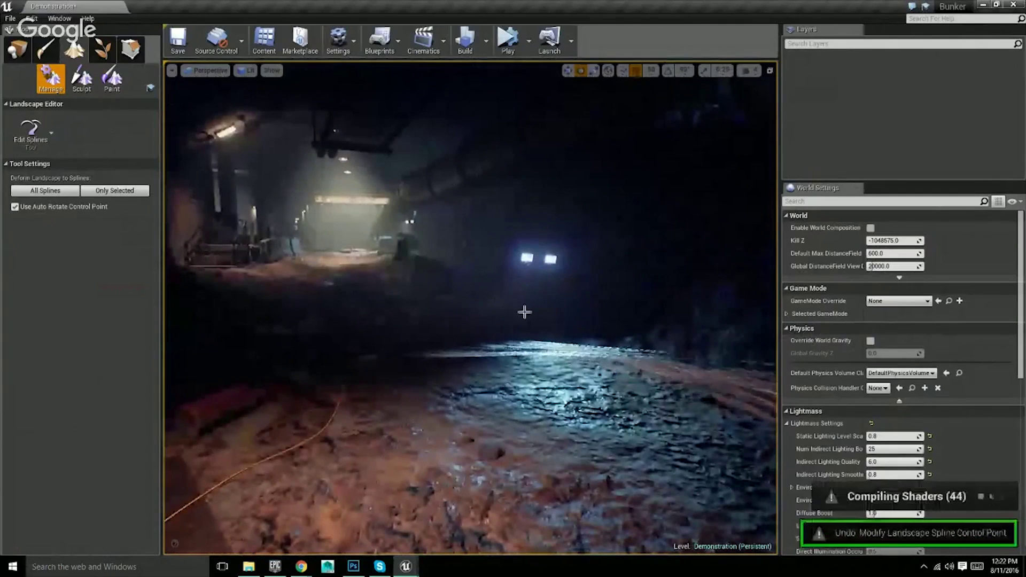
# - Examine the ground and lighting at the tunnel junction and around the barrels and crates, dismissing the chat notification
pyautogui.moveTo(455, 324); pyautogui.dragTo(583, 330, button='right')
pyautogui.press('g')
pyautogui.press('g')
pyautogui.moveTo(452, 322); pyautogui.dragTo(459, 294, button='right')
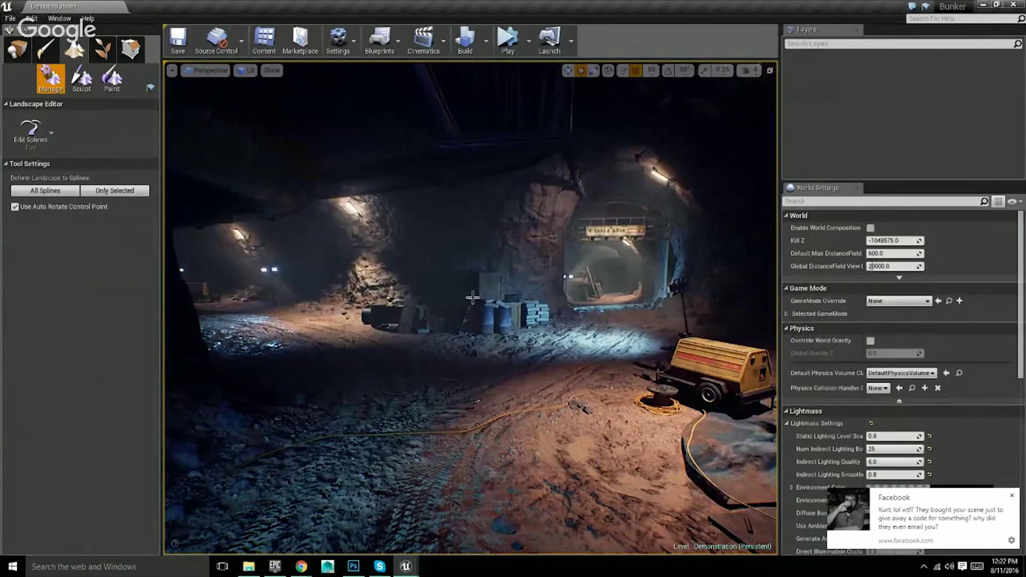
pyautogui.click(1012, 496)
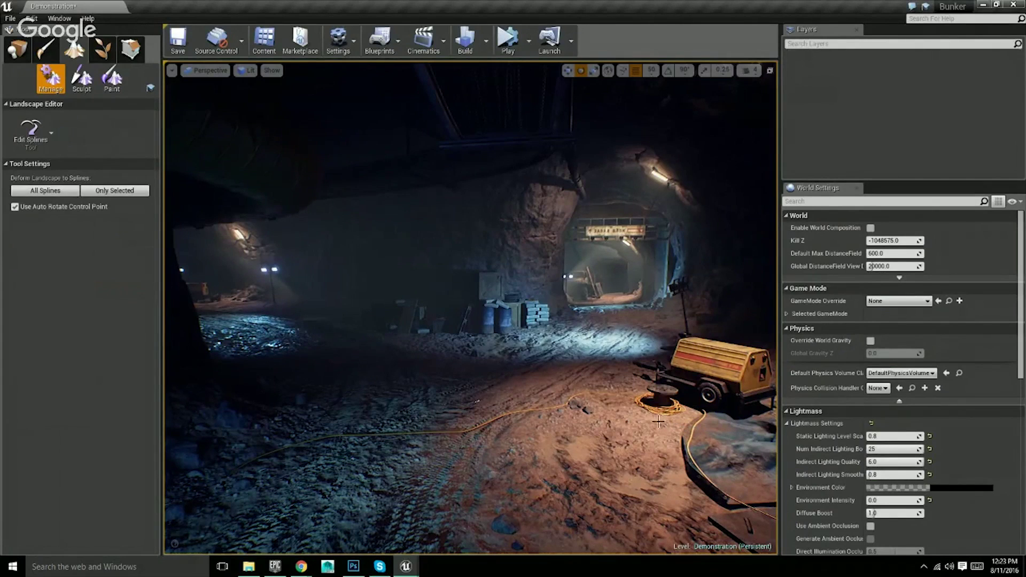
pyautogui.moveTo(634, 417)
pyautogui.mouseDown(button='right')
pyautogui.moveTo(656, 401)
pyautogui.moveTo(630, 417)
pyautogui.mouseUp(button='right')
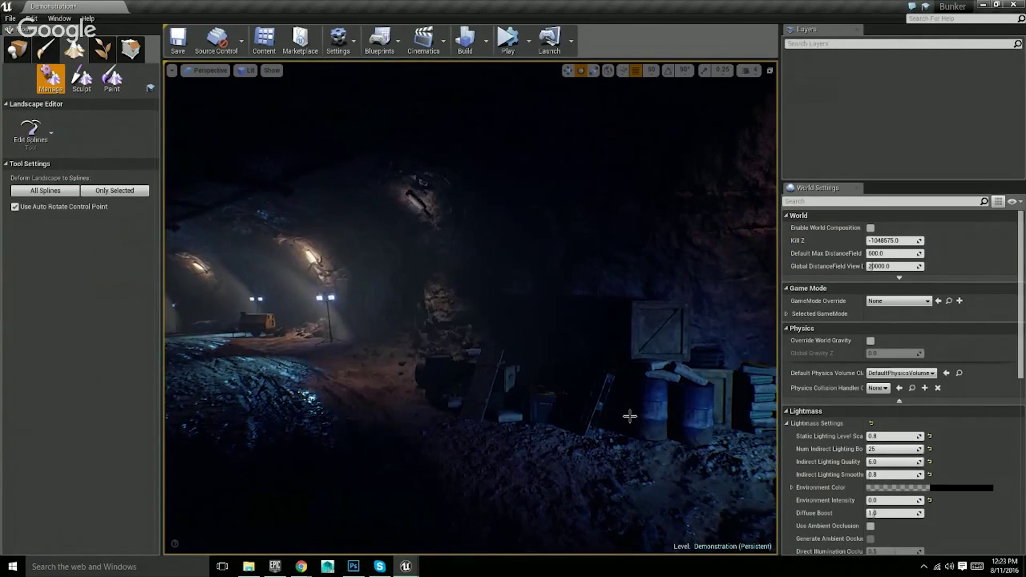
pyautogui.press('w')
pyautogui.moveTo(629, 416); pyautogui.dragTo(518, 420, button='right')
pyautogui.moveTo(407, 321); pyautogui.dragTo(150, 326, button='right')
pyautogui.press('w')
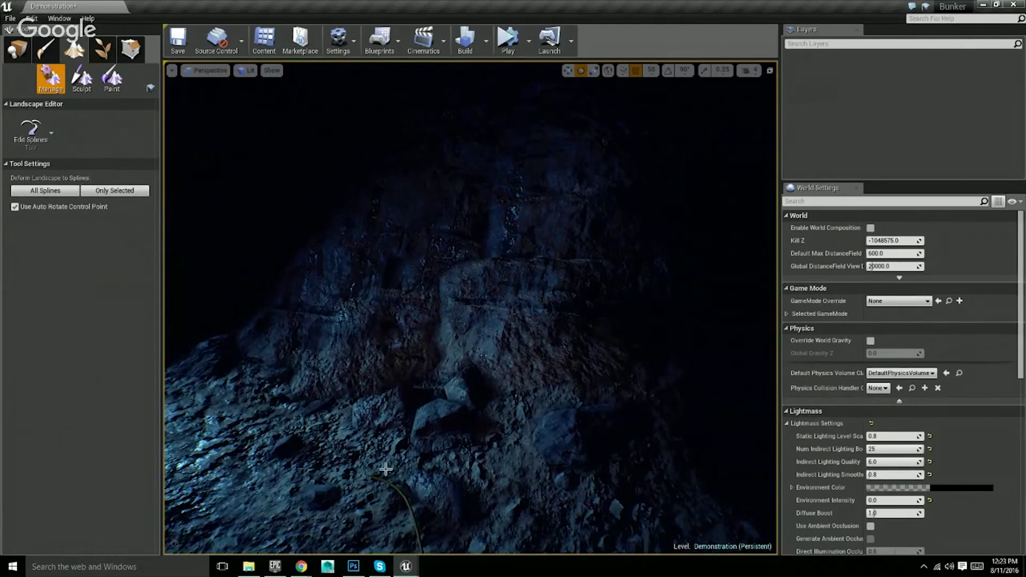
# - Inspect the rock walls up close, from the dark blue-lit side to the warm-lit wall behind the yellow generator
pyautogui.moveTo(386, 469); pyautogui.dragTo(348, 519, button='right')
pyautogui.moveTo(446, 402); pyautogui.dragTo(468, 376, button='right')
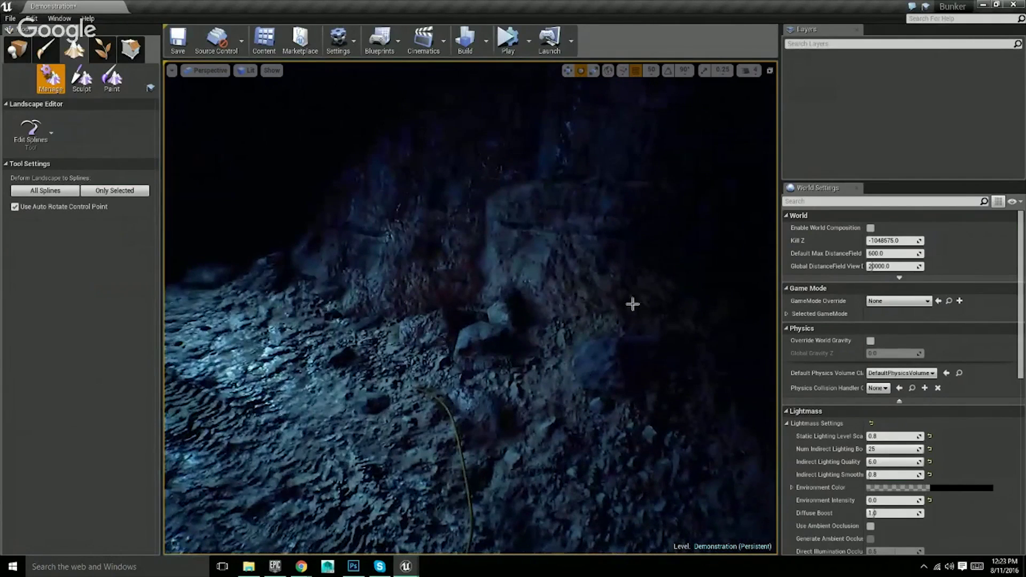
pyautogui.moveTo(554, 224); pyautogui.dragTo(577, 159, button='right')
pyautogui.moveTo(555, 264); pyautogui.dragTo(324, 241, button='right')
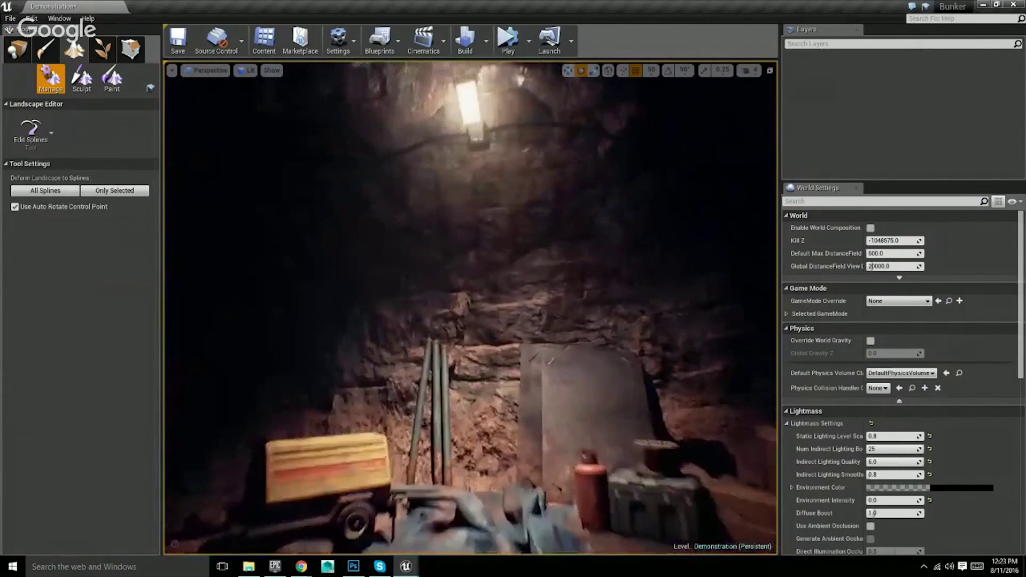
pyautogui.press('w')
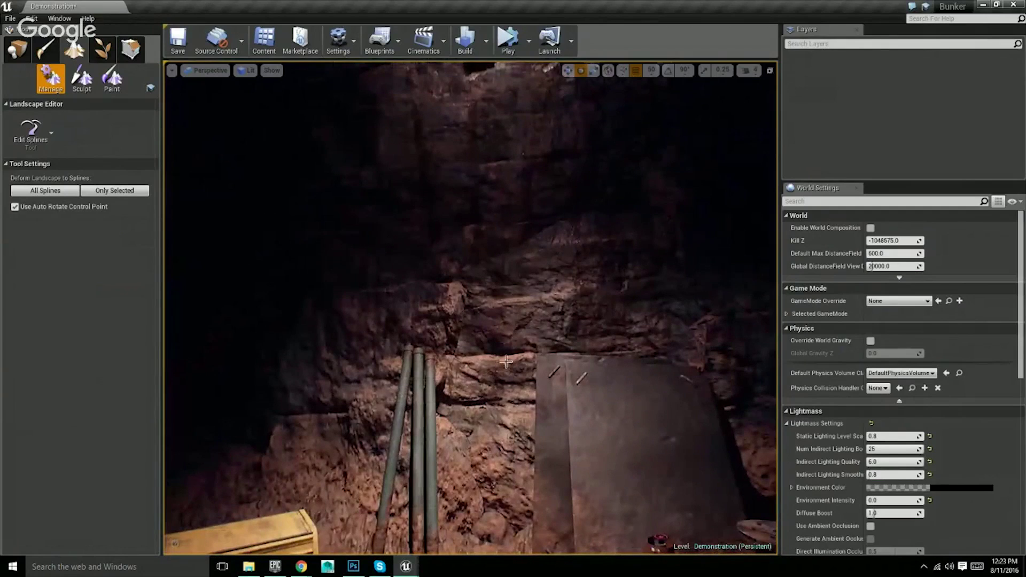
pyautogui.press('s')
pyautogui.moveTo(501, 391); pyautogui.dragTo(526, 460, button='right')
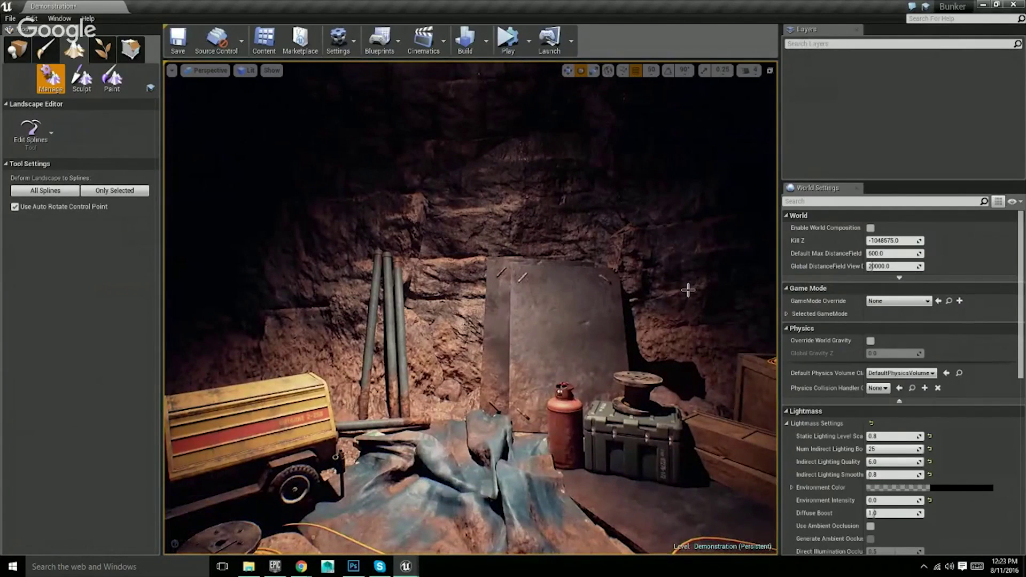
pyautogui.press('s')
pyautogui.moveTo(629, 296); pyautogui.dragTo(524, 369, button='right')
pyautogui.press('w')
pyautogui.press('s')
pyautogui.press('w')
pyautogui.press('w')
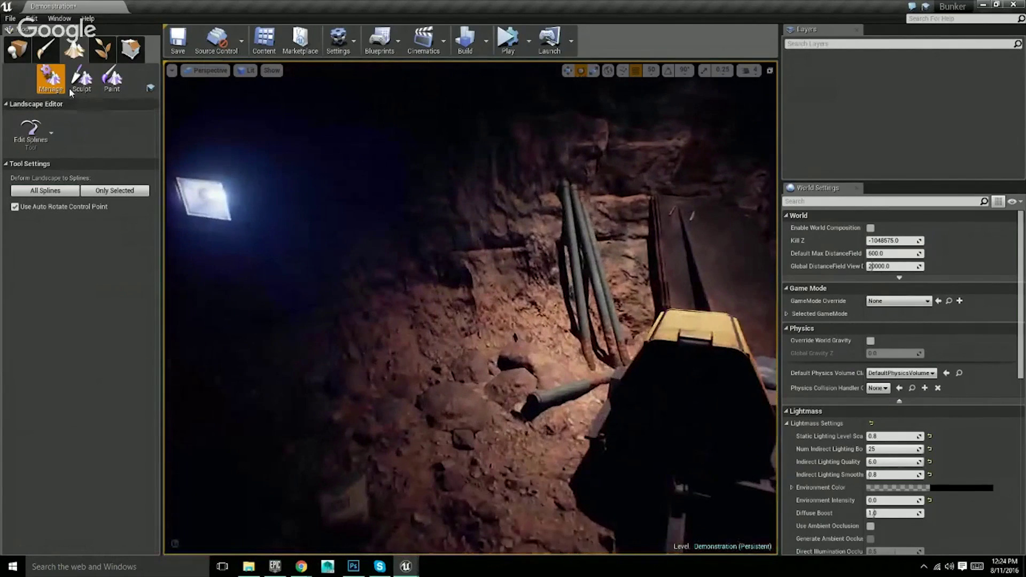
# - Leave landscape editing, select the rock pile beside the work lights, and try moving it upward and sideways
pyautogui.click(18, 50)
pyautogui.click(336, 341)
pyautogui.moveTo(337, 341); pyautogui.dragTo(461, 406, button='right')
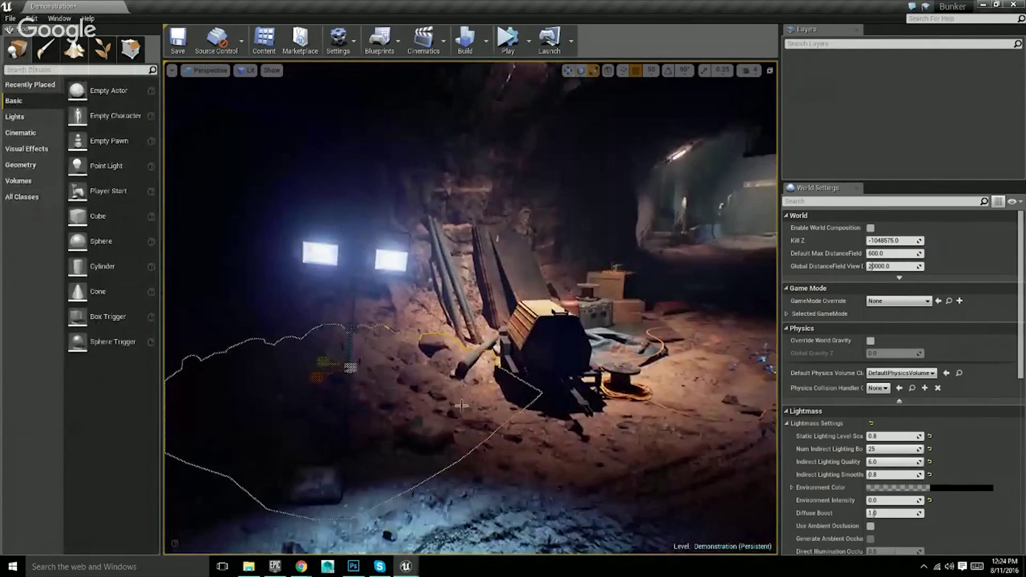
pyautogui.click(388, 291)
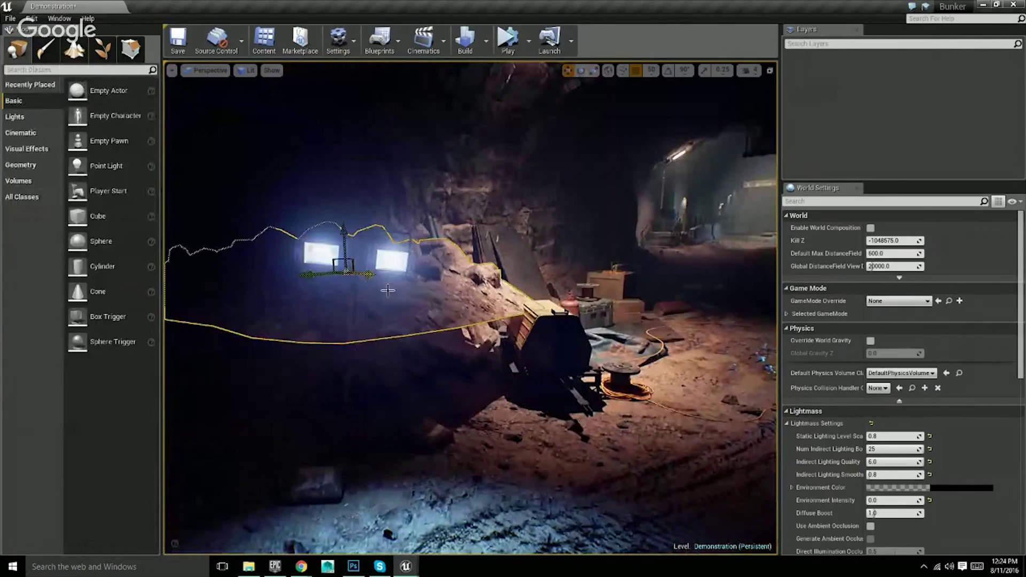
pyautogui.moveTo(369, 276); pyautogui.dragTo(563, 390, button='right')
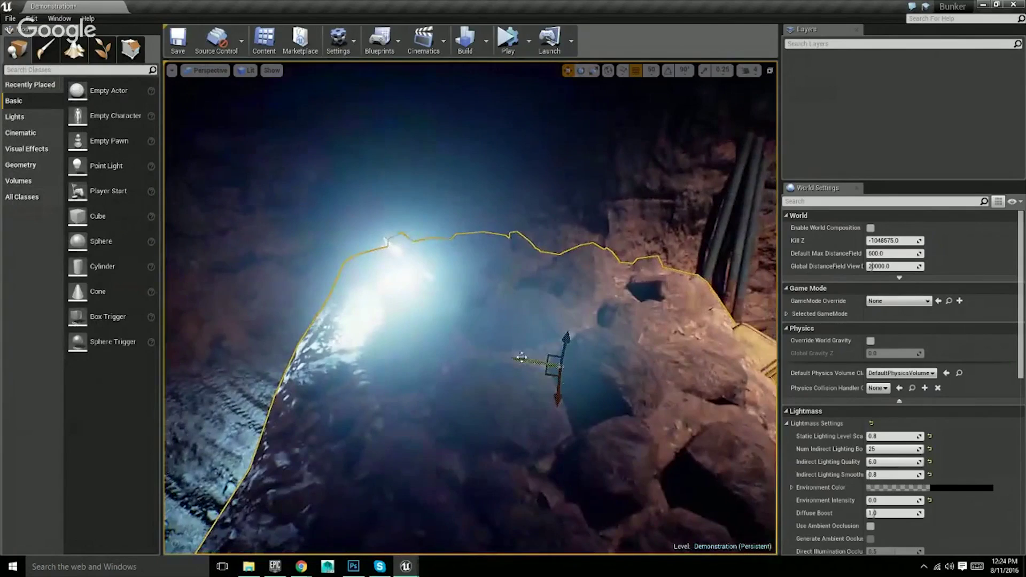
pyautogui.moveTo(528, 361); pyautogui.dragTo(763, 400)
pyautogui.moveTo(763, 400)
pyautogui.mouseDown(button='right')
pyautogui.moveTo(776, 396)
pyautogui.moveTo(695, 347)
pyautogui.moveTo(775, 406)
pyautogui.moveTo(778, 398)
pyautogui.mouseUp(button='right')
# - Switch the viewport to Unlit and try lowering and rotating the rock pile beside the yellow generator
pyautogui.click(246, 72)
pyautogui.click(260, 104)
pyautogui.moveTo(366, 322); pyautogui.dragTo(432, 282, button='right')
pyautogui.moveTo(601, 366); pyautogui.dragTo(464, 328, button='right')
pyautogui.moveTo(567, 327); pyautogui.dragTo(574, 420)
pyautogui.moveTo(562, 474); pyautogui.dragTo(479, 395)
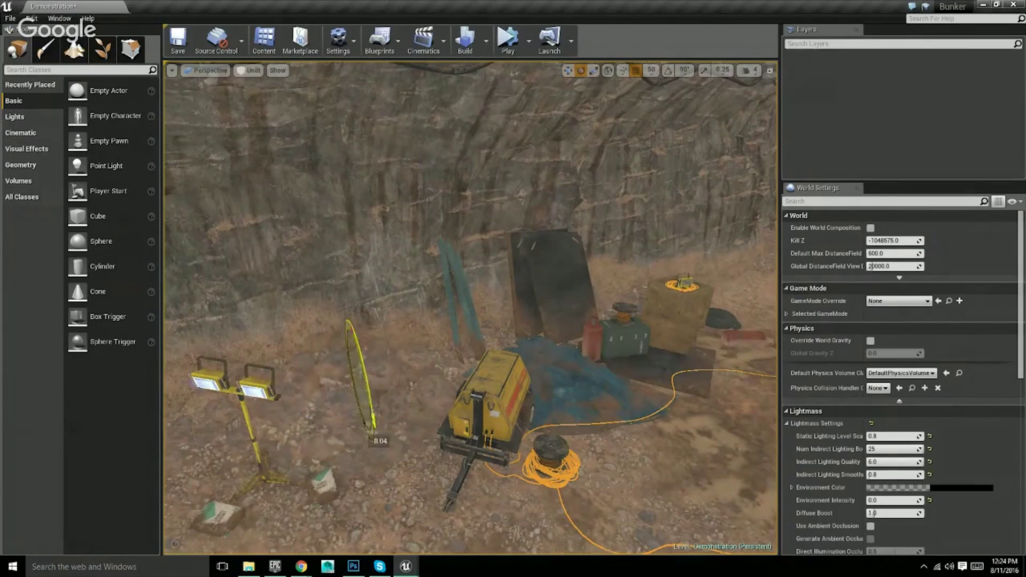
pyautogui.moveTo(374, 420); pyautogui.dragTo(481, 393, button='right')
pyautogui.moveTo(524, 487); pyautogui.dragTo(532, 449, button='right')
# - Return the viewport to Lit and undo the moves and rotation of the rock pile
pyautogui.click(251, 70)
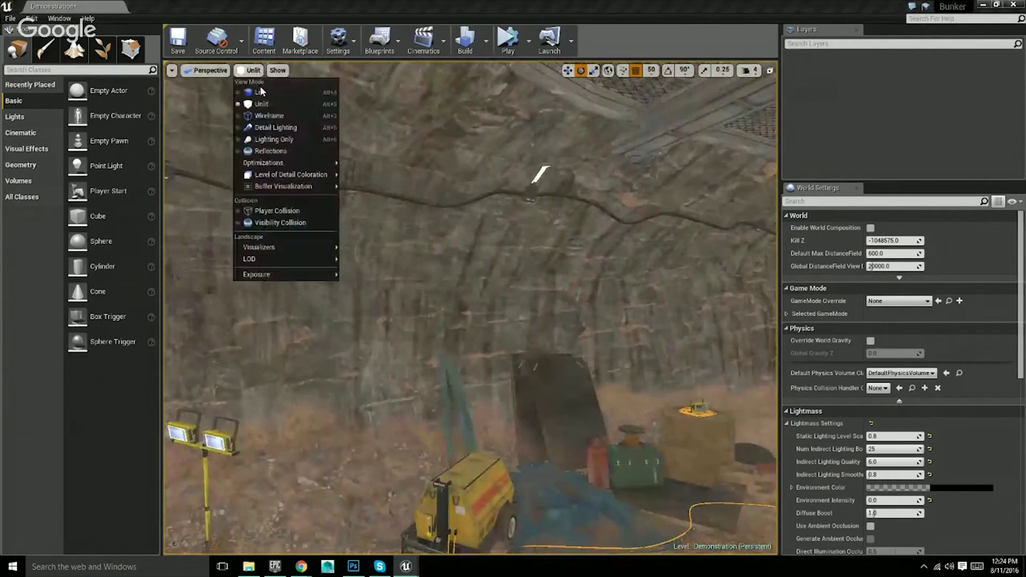
pyautogui.click(261, 92)
pyautogui.hotkey('ctrl', 'z')
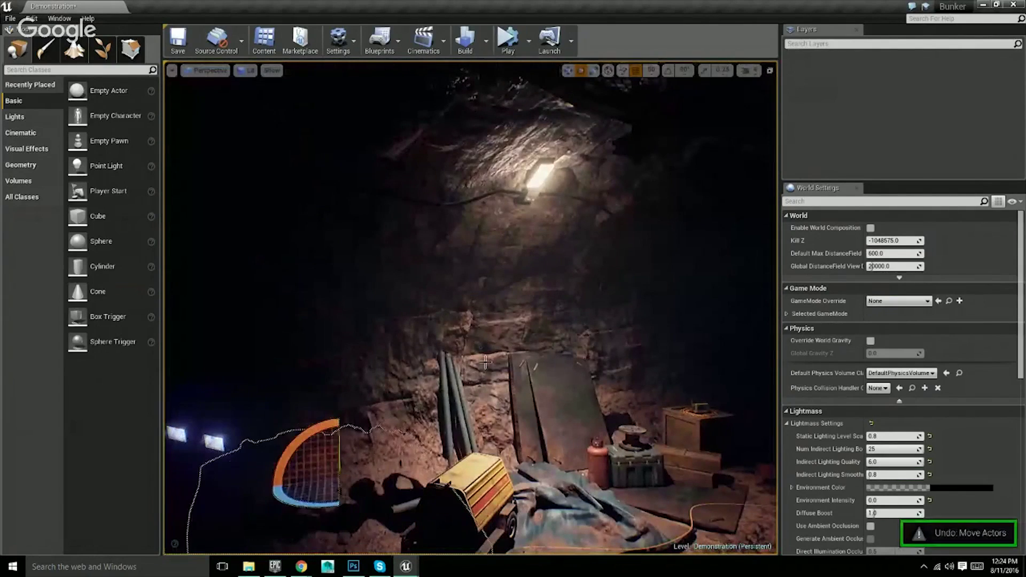
pyautogui.hotkey('ctrl', 'z')
pyautogui.hotkey('ctrl', 'z')
pyautogui.hotkey('ctrl', 'z')
pyautogui.hotkey('ctrl', 'z')
pyautogui.hotkey('ctrl', 'z')
pyautogui.hotkey('ctrl', 'z')
# - Examine the tunnel in Wireframe view, selecting and framing one rock wall mesh to view it from outside
pyautogui.click(249, 71)
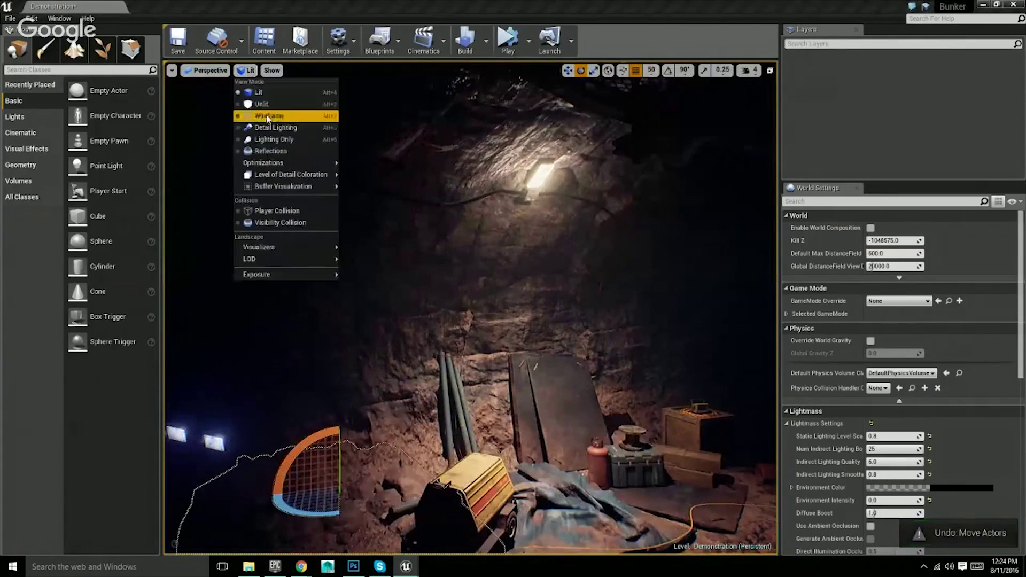
pyautogui.click(267, 116)
pyautogui.moveTo(519, 305); pyautogui.dragTo(663, 316, button='right')
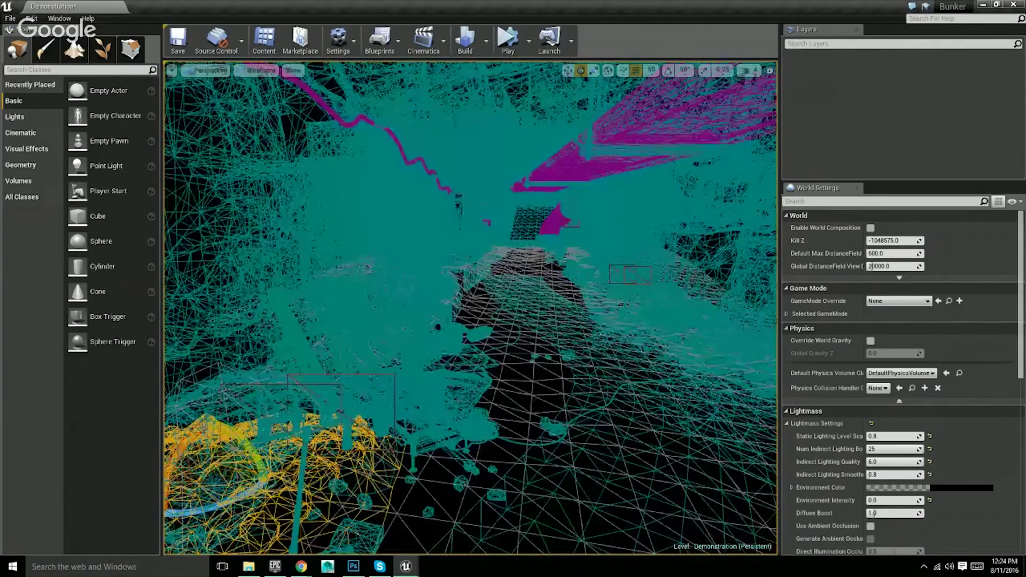
pyautogui.moveTo(471, 309); pyautogui.dragTo(353, 296, button='right')
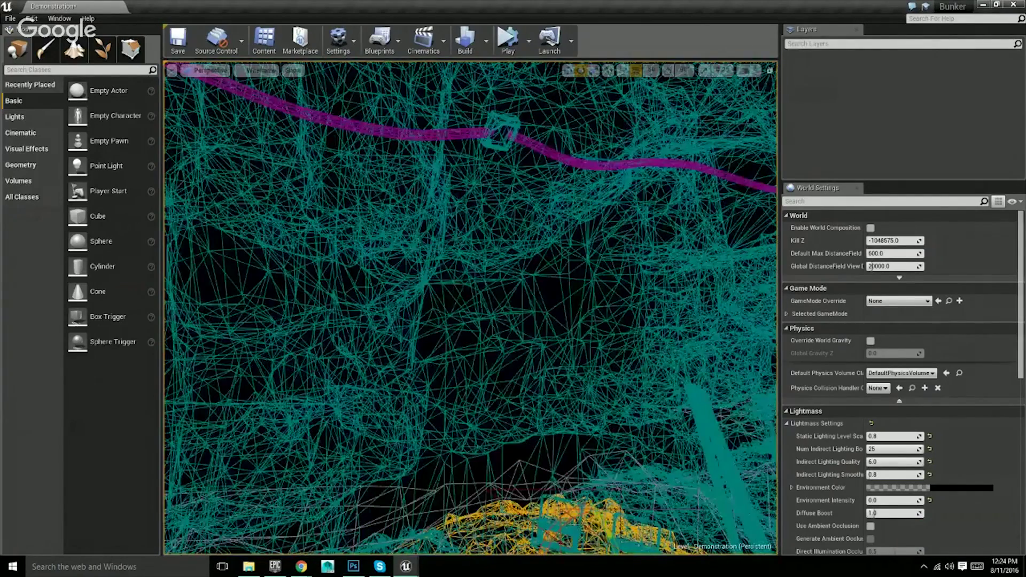
pyautogui.click(471, 308)
pyautogui.moveTo(470, 308); pyautogui.dragTo(582, 292, button='right')
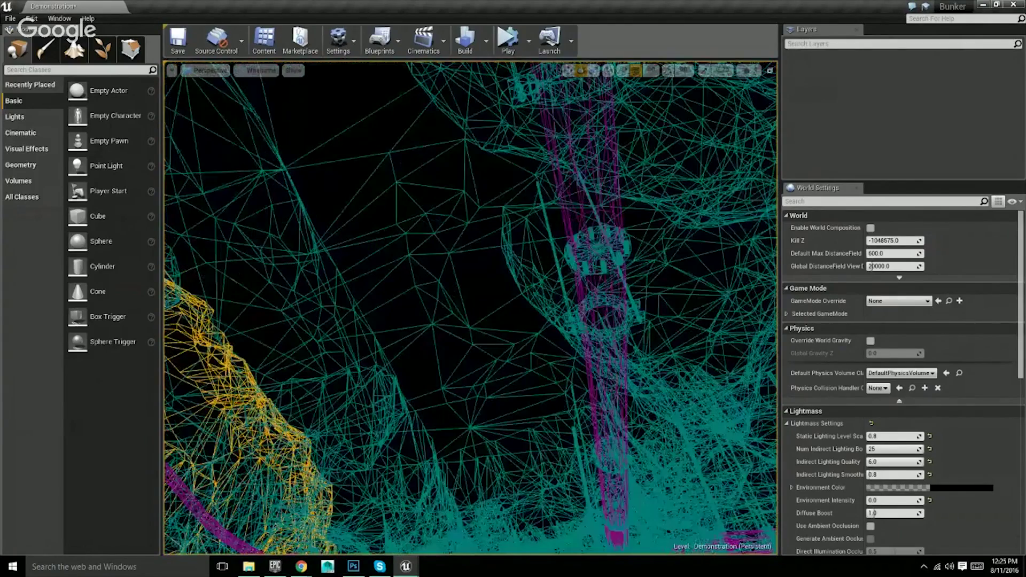
pyautogui.press('f')
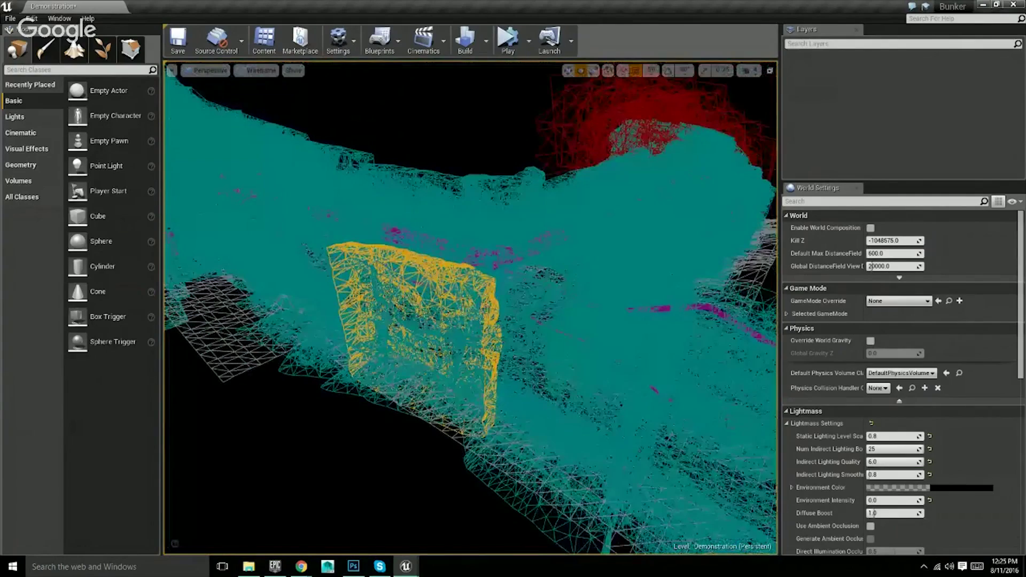
pyautogui.moveTo(483, 374); pyautogui.dragTo(474, 373, button='right')
pyautogui.moveTo(388, 256); pyautogui.dragTo(709, 383, button='right')
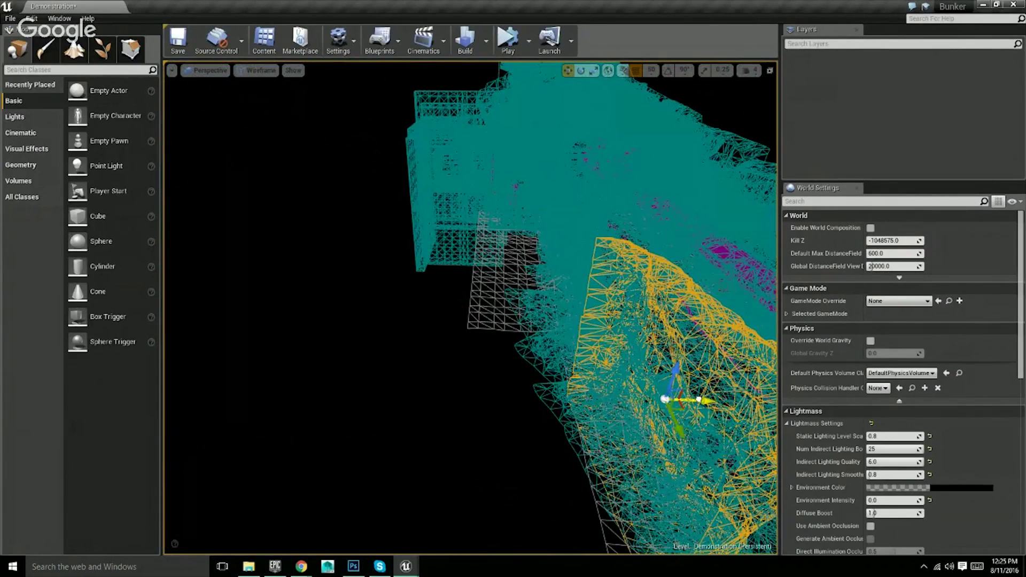
# - Pull the selected rock wall mesh clear of the tunnel and inspect it on its own in Unlit view
pyautogui.moveTo(689, 400); pyautogui.dragTo(349, 383)
pyautogui.moveTo(349, 383); pyautogui.dragTo(302, 414, button='right')
pyautogui.click(262, 71)
pyautogui.click(261, 105)
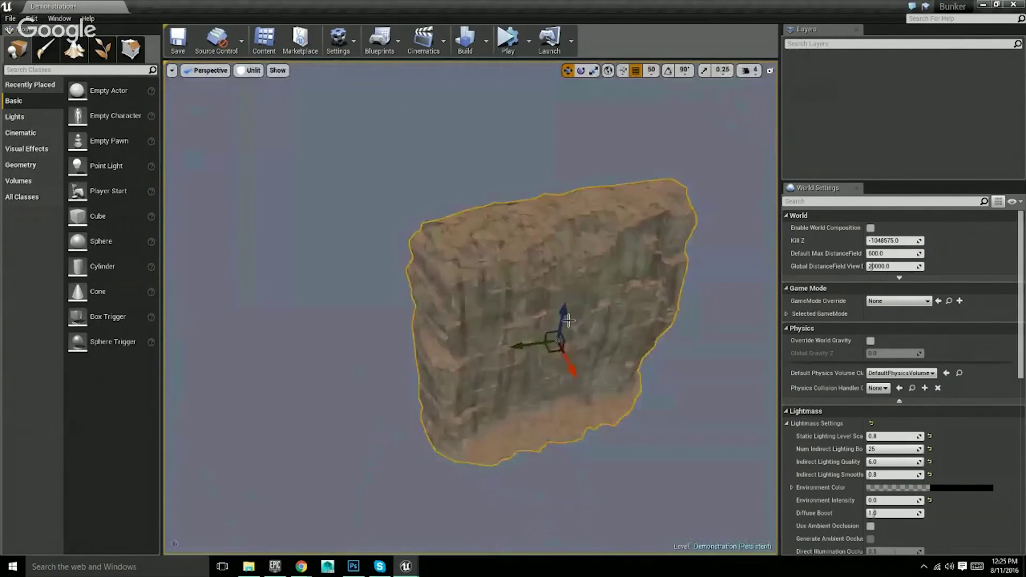
pyautogui.scroll(3, 433, 311)
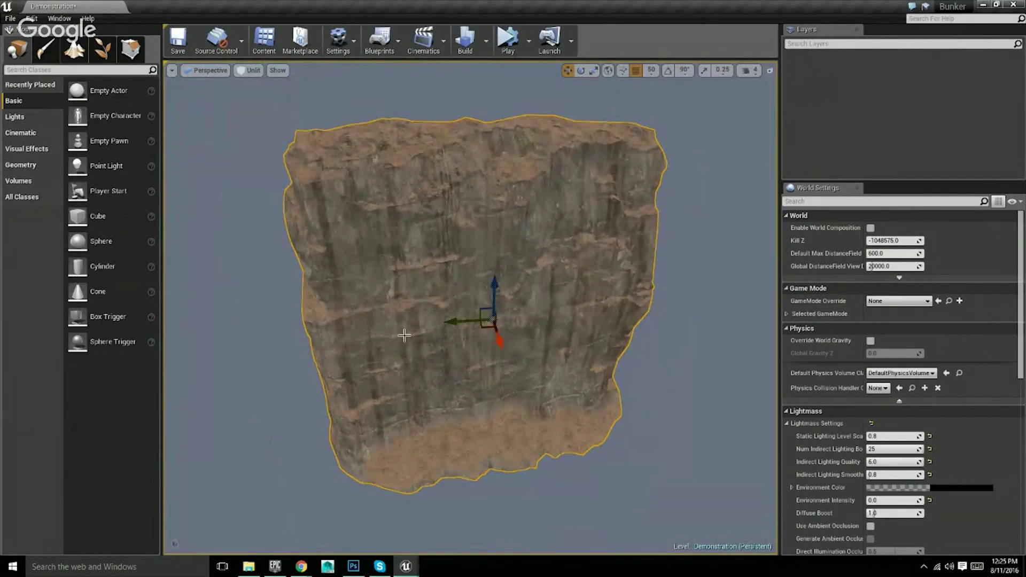
pyautogui.moveTo(604, 402); pyautogui.dragTo(559, 451, button='right')
# - Return the viewport to Lit and look over the tunnel entrance and the wall behind the work lights
pyautogui.click(250, 70)
pyautogui.click(262, 91)
pyautogui.moveTo(262, 90); pyautogui.dragTo(418, 261, button='right')
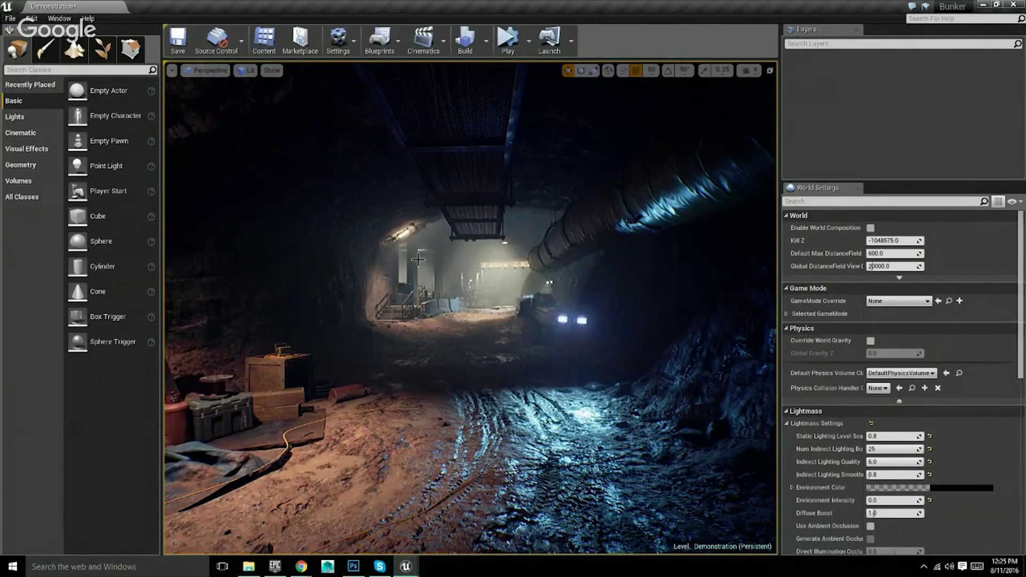
pyautogui.moveTo(472, 310); pyautogui.dragTo(444, 298, button='right')
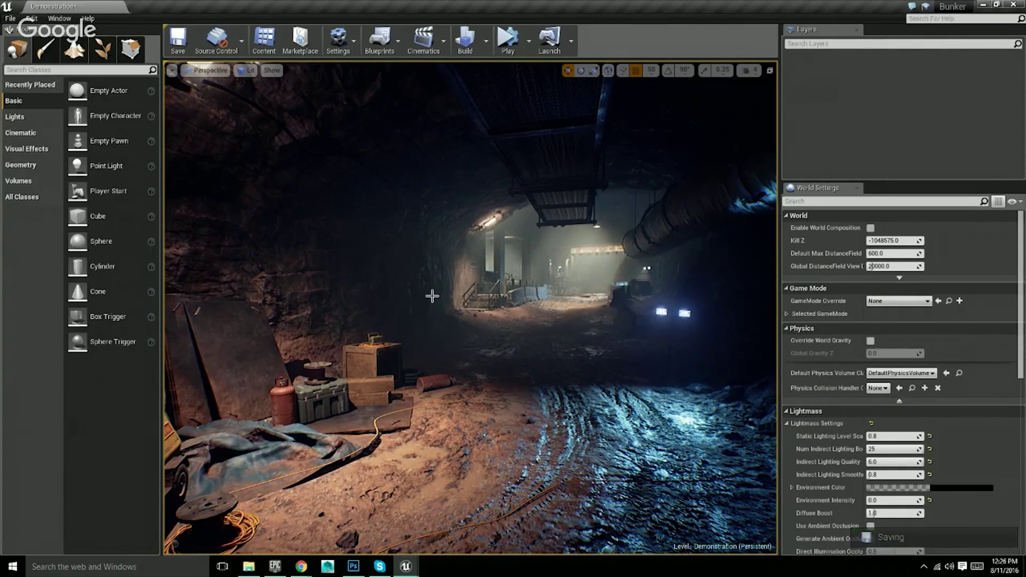
pyautogui.moveTo(408, 291); pyautogui.dragTo(446, 297, button='right')
pyautogui.moveTo(662, 357); pyautogui.dragTo(610, 357, button='right')
pyautogui.press('F11')
pyautogui.press('F11')
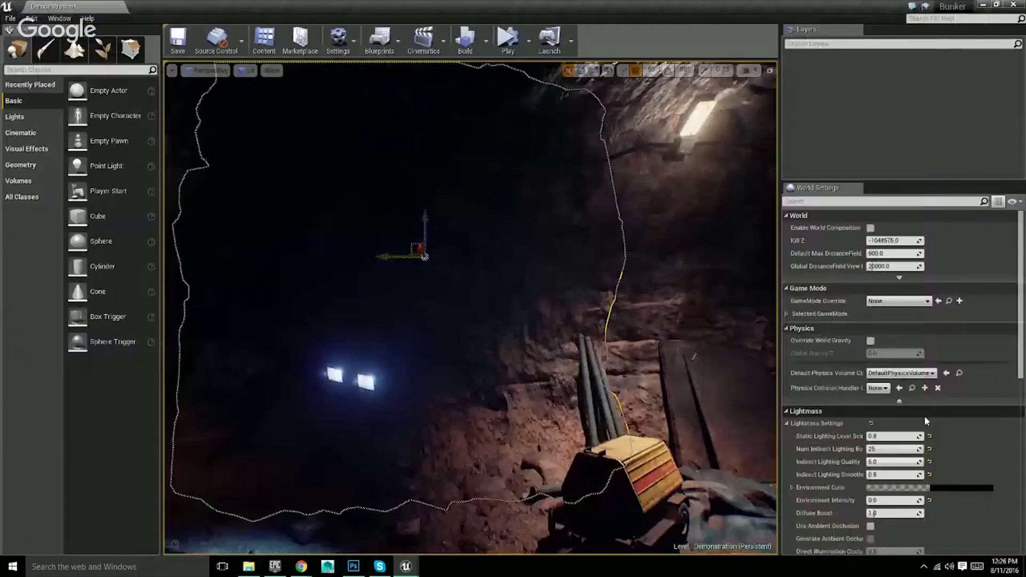
# - Open a Details window for the selected cave wall mesh and place it beside the rock wall view
pyautogui.click(60, 18)
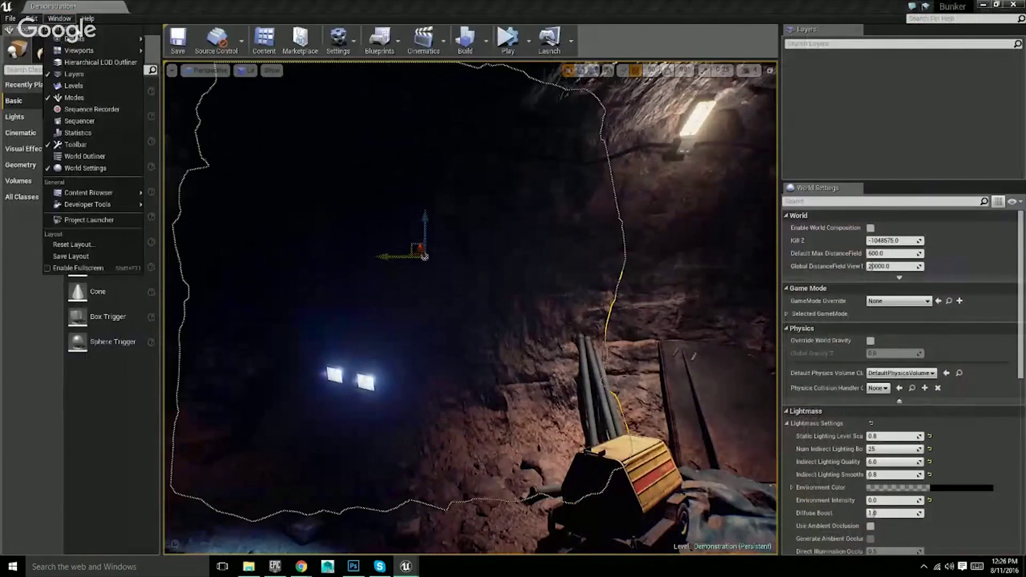
pyautogui.click(199, 44)
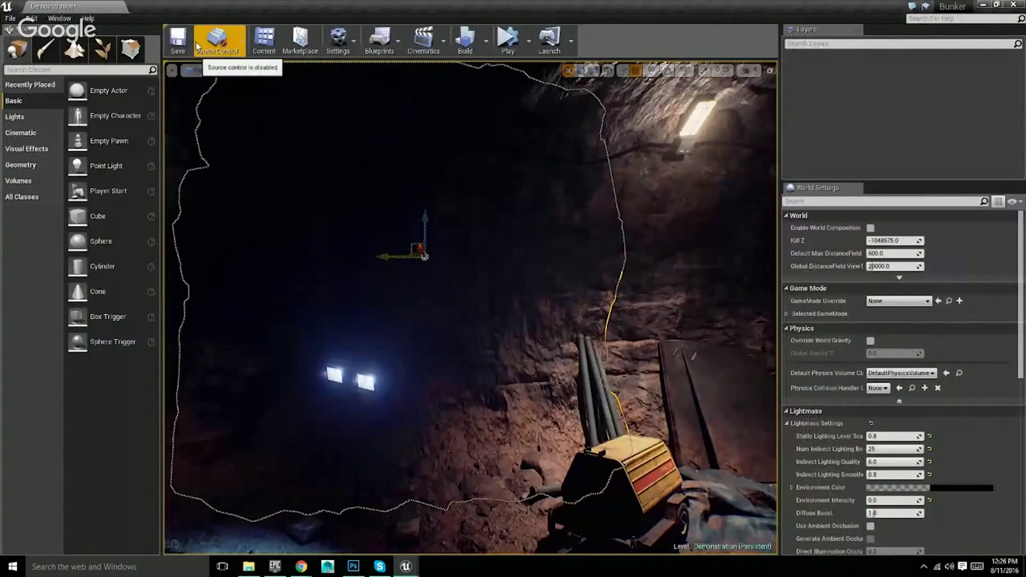
pyautogui.click(60, 19)
pyautogui.moveTo(66, 39)
pyautogui.click(174, 40)
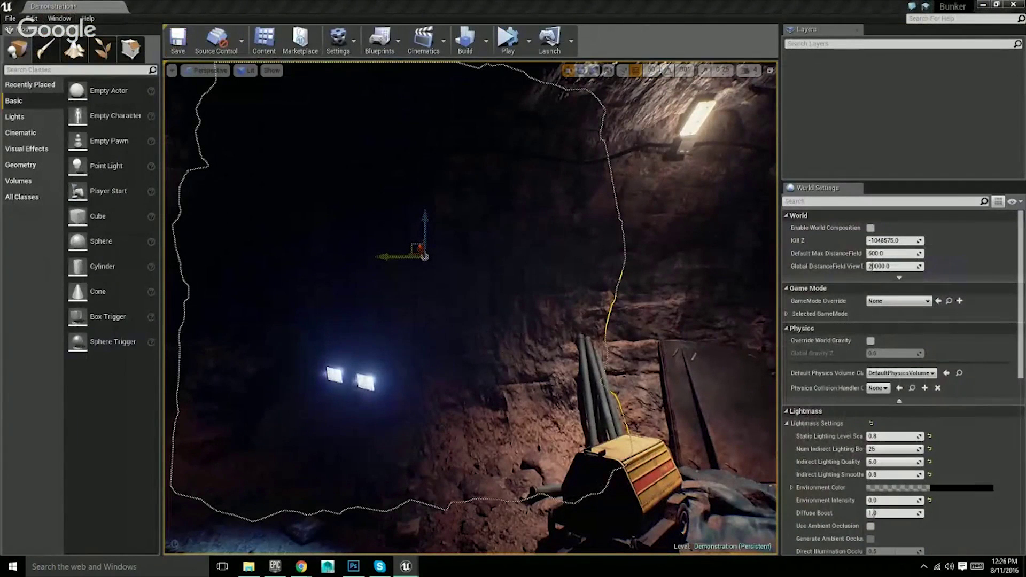
pyautogui.moveTo(703, 138); pyautogui.dragTo(836, 140)
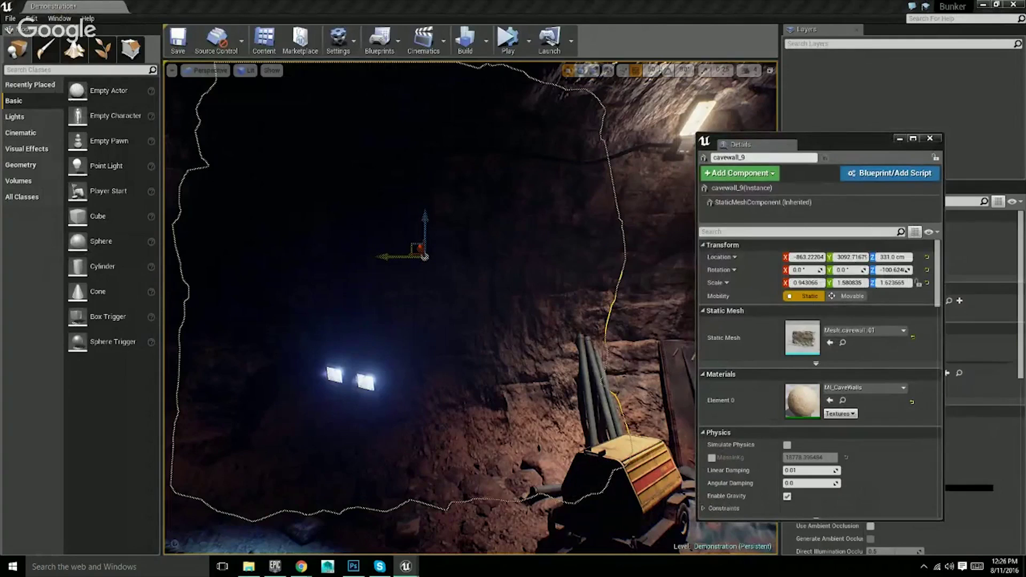
# - Open the cave wall's material instance MI_CaveWalls in a full window and go to its parent material MM_Cavewalls
pyautogui.doubleClick(802, 400)
pyautogui.moveTo(451, 57); pyautogui.dragTo(419, 76)
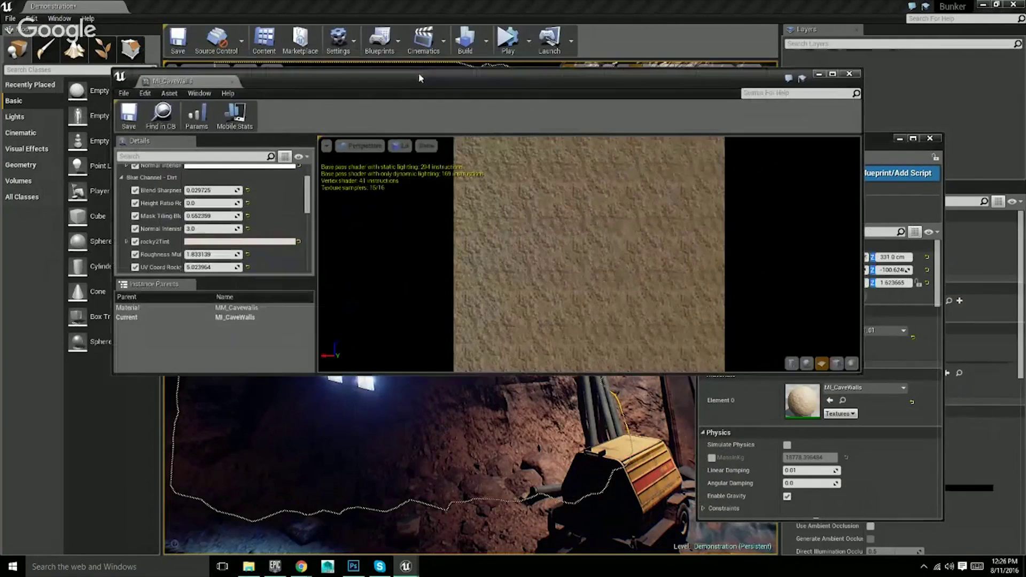
pyautogui.click(837, 76)
pyautogui.scroll(-5, 253, 303)
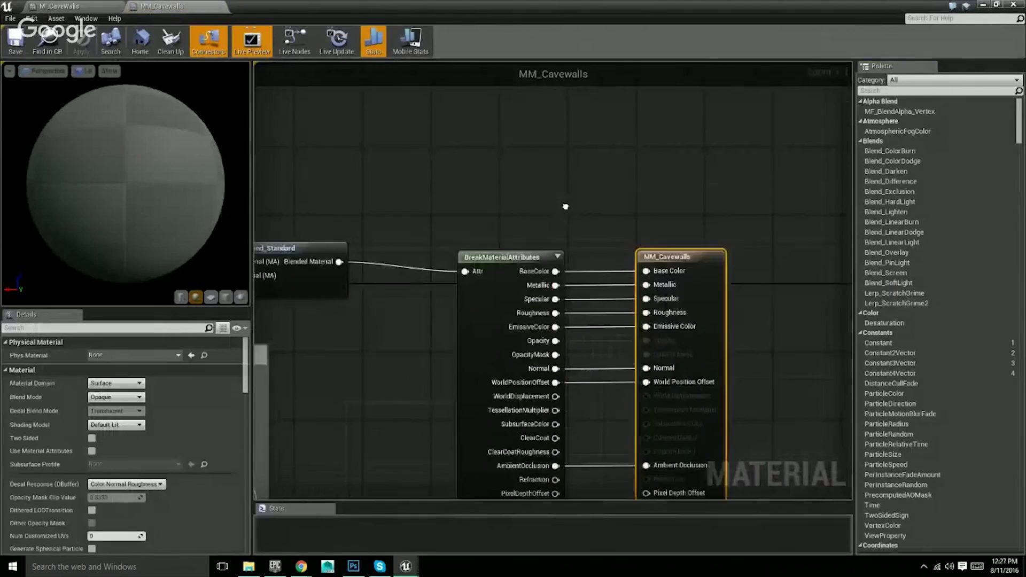
# - Examine the MM_Cavewalls node graph, including the detail texturing in the Base group and the Blue Channel Dirt group
pyautogui.scroll(2, 637, 339)
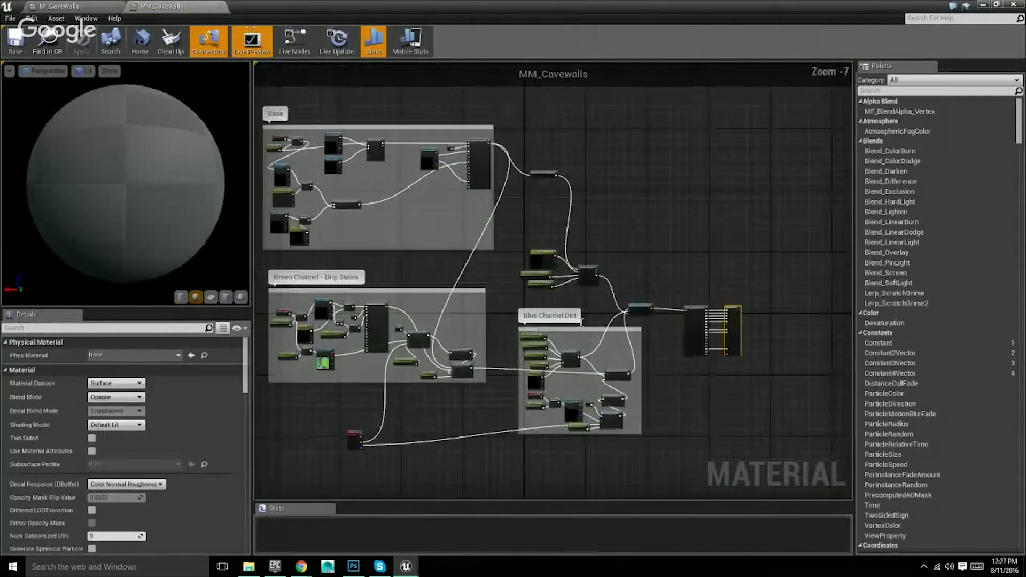
pyautogui.scroll(3, 540, 337)
pyautogui.scroll(2, 541, 335)
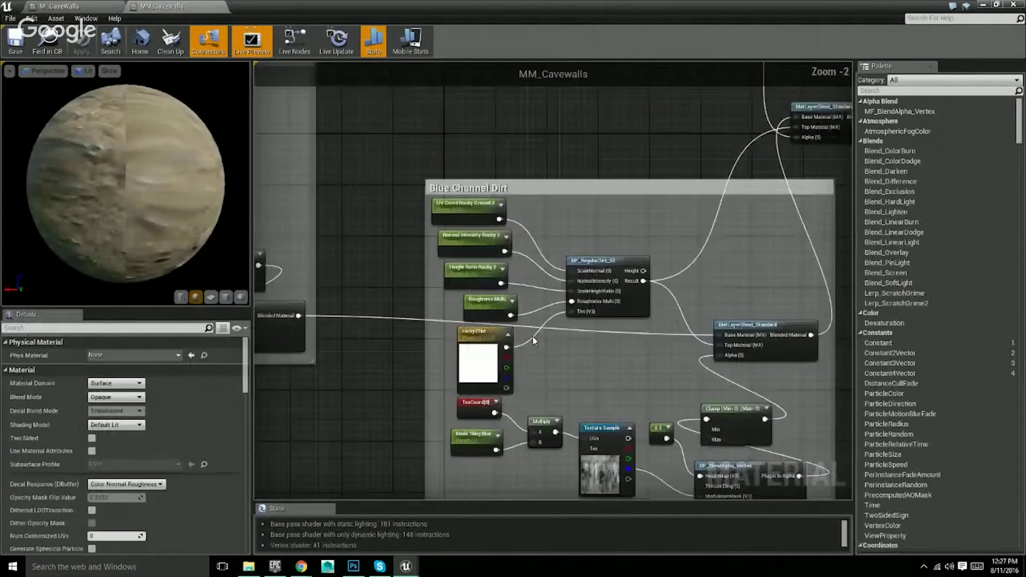
pyautogui.moveTo(533, 340); pyautogui.dragTo(646, 341, button='right')
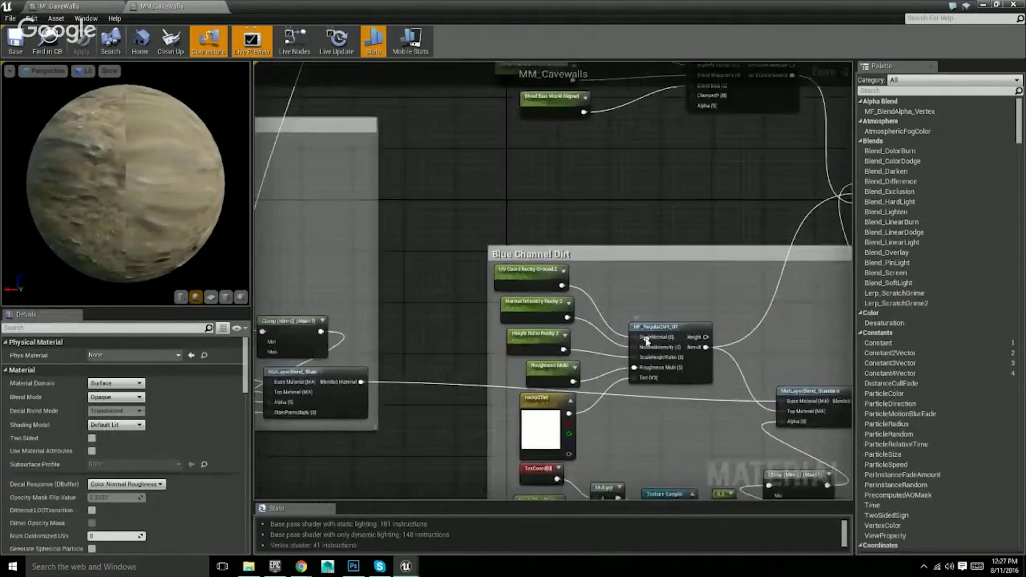
pyautogui.scroll(-4, 641, 336)
pyautogui.scroll(5, 408, 167)
pyautogui.moveTo(438, 216); pyautogui.dragTo(632, 434, button='right')
pyautogui.moveTo(464, 260); pyautogui.dragTo(492, 167, button='right')
pyautogui.moveTo(555, 234); pyautogui.dragTo(361, 289, button='right')
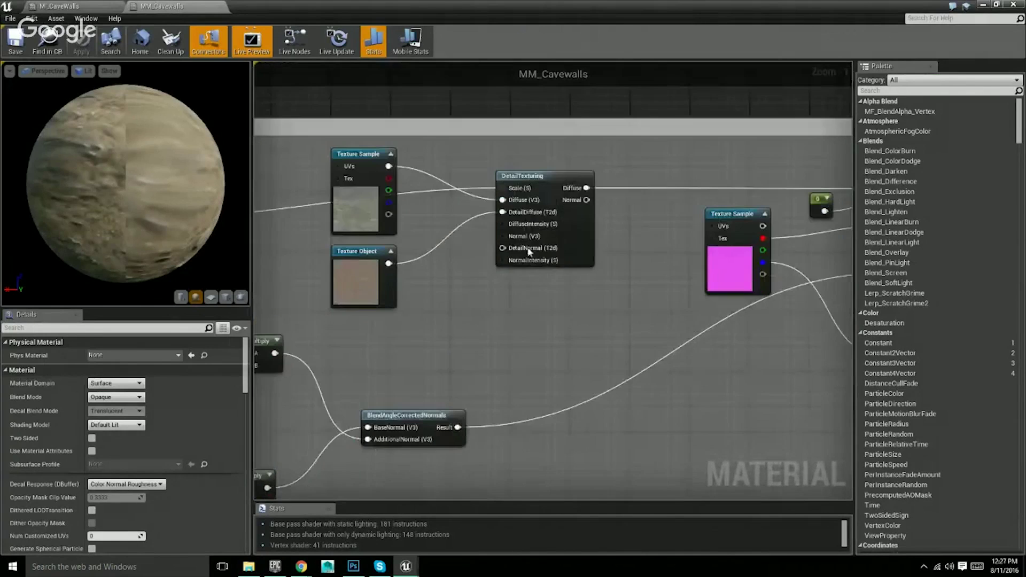
pyautogui.moveTo(599, 211); pyautogui.dragTo(440, 170, button='right')
pyautogui.scroll(-5, 439, 170)
pyautogui.moveTo(650, 262); pyautogui.dragTo(625, 246, button='right')
pyautogui.scroll(4, 678, 393)
pyautogui.moveTo(679, 393); pyautogui.dragTo(678, 347, button='right')
pyautogui.scroll(2, 574, 350)
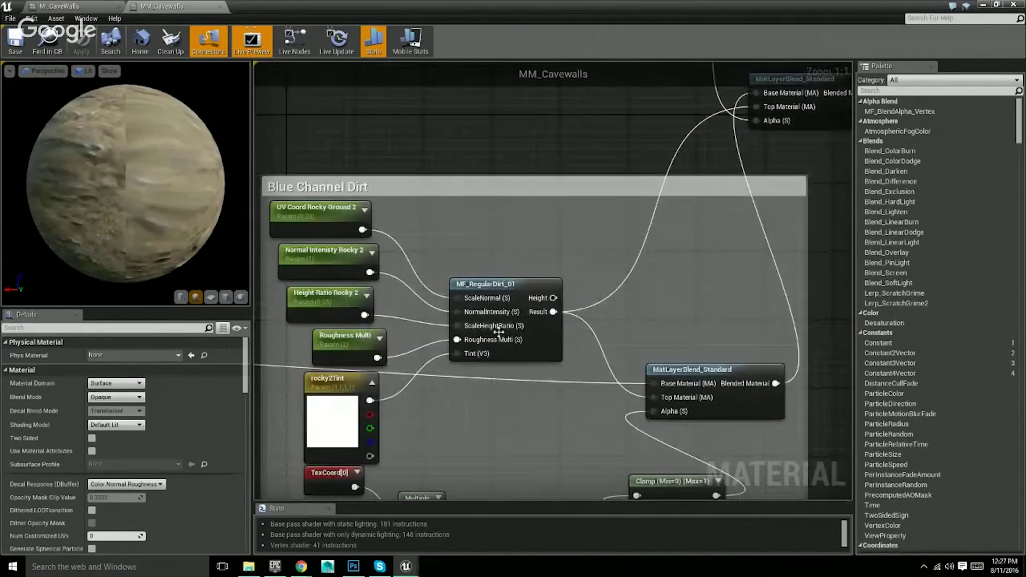
# - Open the MF_RegularDirt_01 material function and examine its height, albedo, roughness and normal map groups
pyautogui.doubleClick(495, 292)
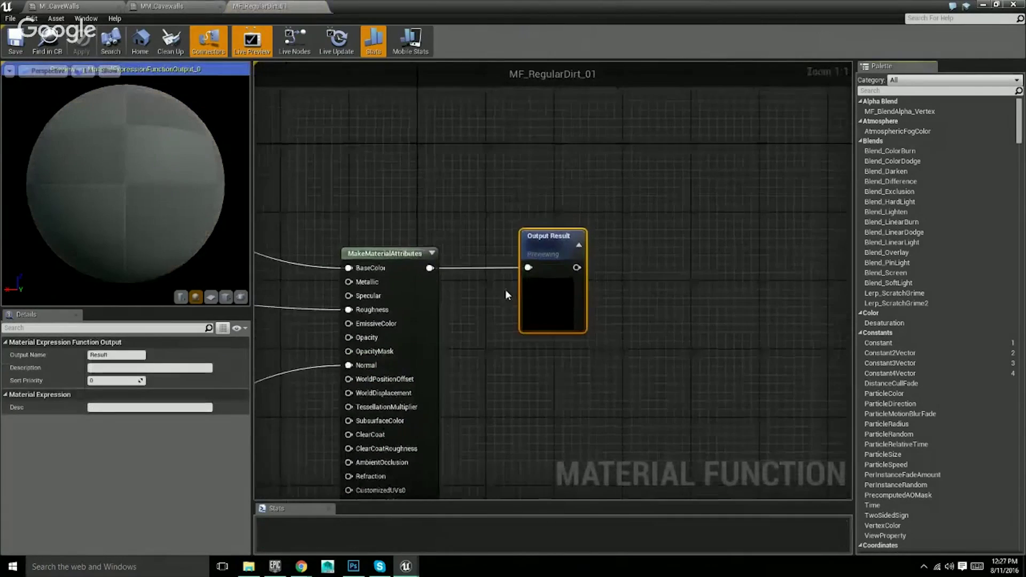
pyautogui.scroll(-4, 505, 291)
pyautogui.moveTo(506, 291); pyautogui.dragTo(632, 309, button='right')
pyautogui.scroll(-1, 640, 283)
pyautogui.scroll(-1, 636, 285)
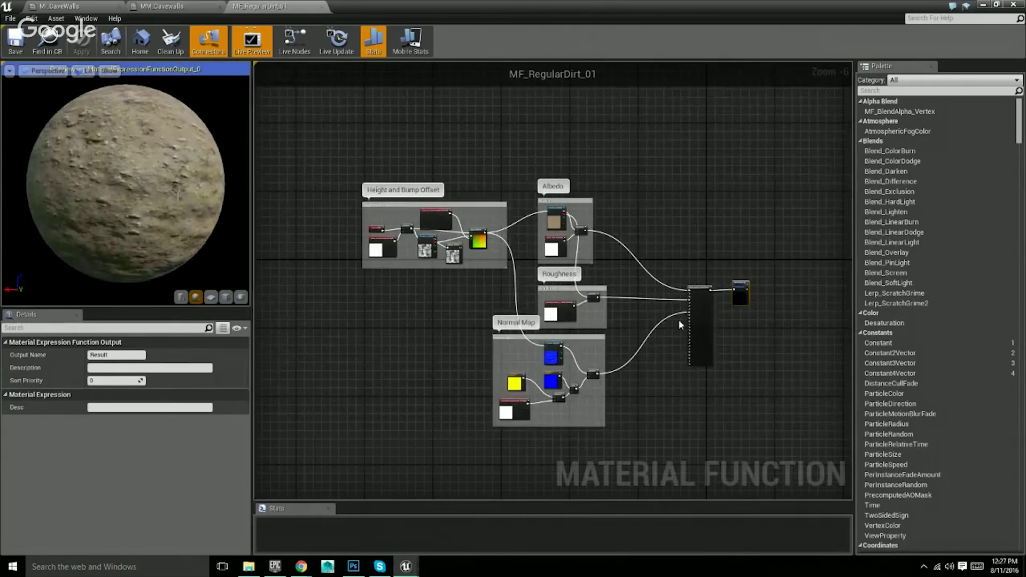
pyautogui.scroll(7, 730, 275)
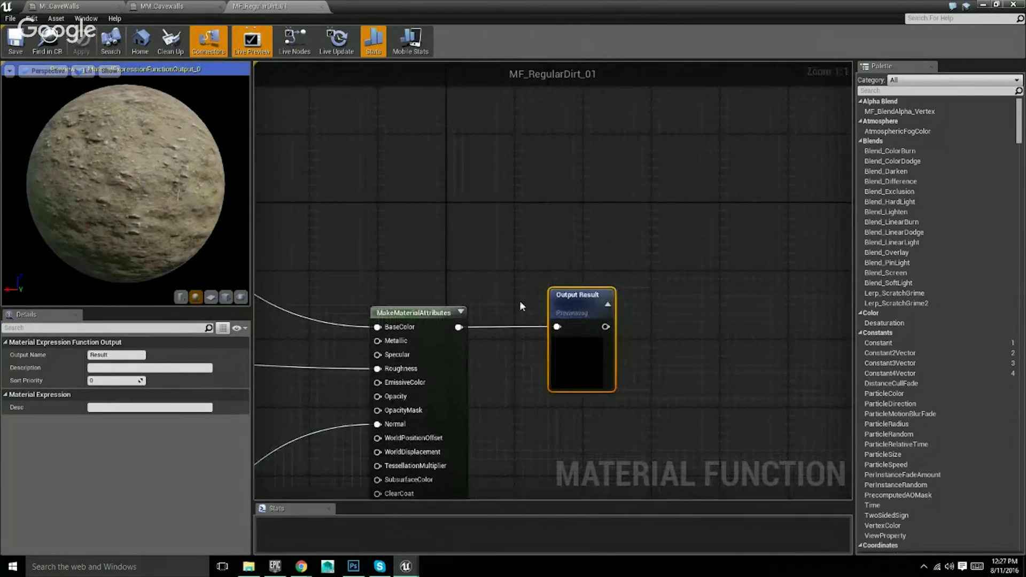
# - Return to MM_Cavewalls and trace how the dirt function, world-aligned blend and channel groups feed the final material
pyautogui.click(194, 6)
pyautogui.scroll(1, 605, 280)
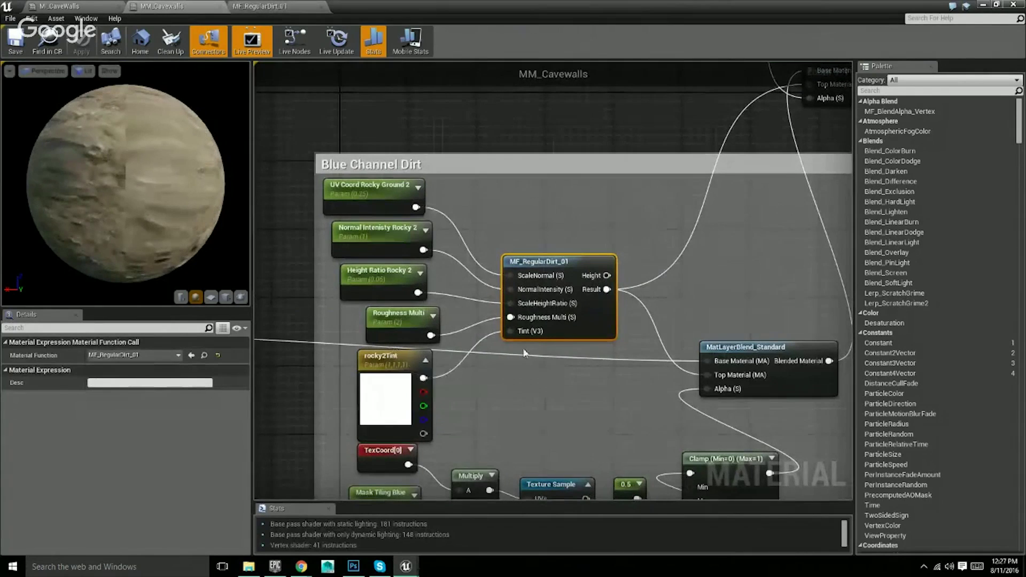
pyautogui.moveTo(395, 352); pyautogui.dragTo(363, 366, button='right')
pyautogui.moveTo(585, 355); pyautogui.dragTo(519, 419, button='right')
pyautogui.moveTo(756, 161); pyautogui.dragTo(789, 270, button='right')
pyautogui.scroll(-3, 652, 274)
pyautogui.moveTo(675, 281); pyautogui.dragTo(698, 339, button='right')
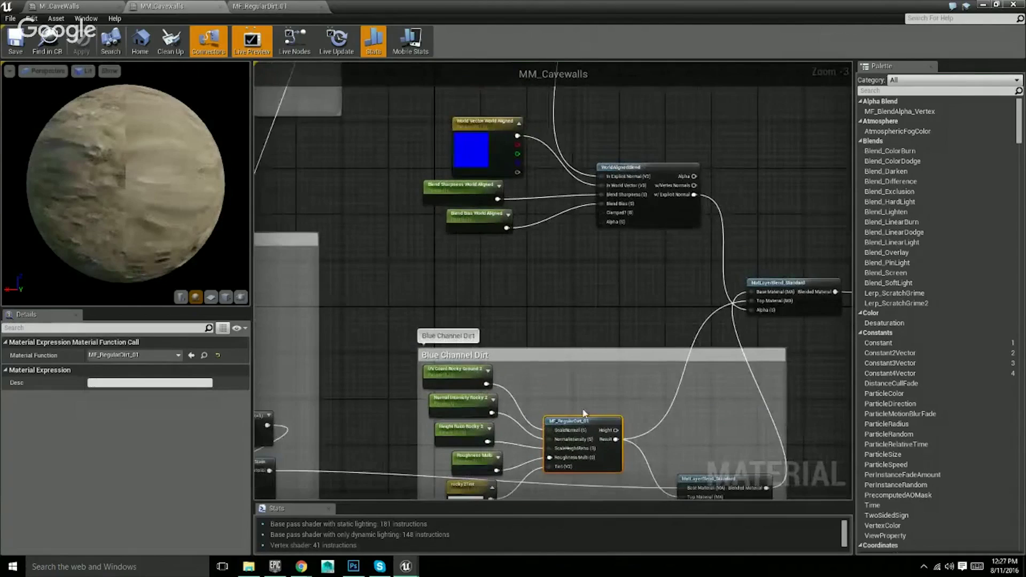
pyautogui.moveTo(631, 404); pyautogui.dragTo(621, 345, button='right')
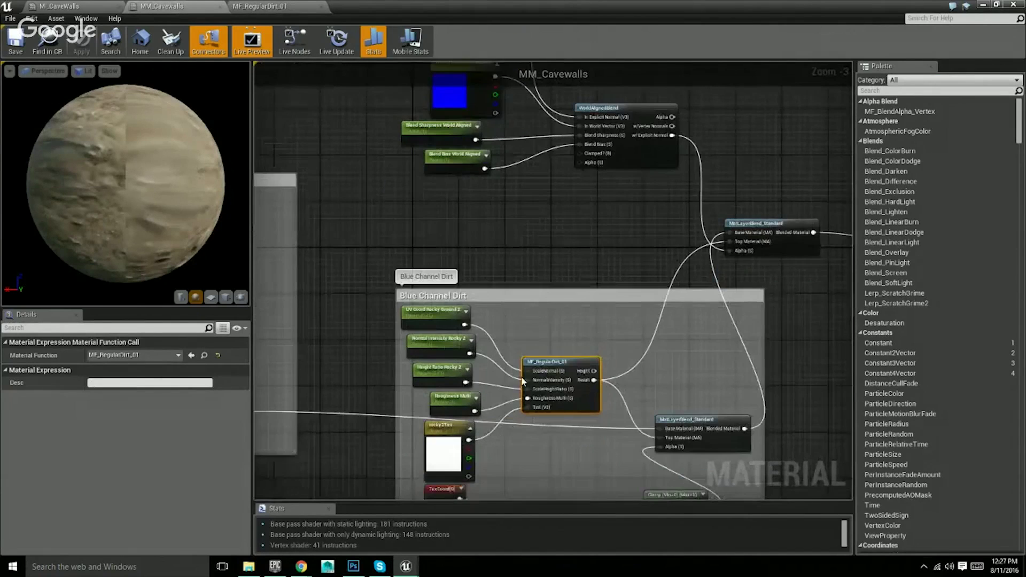
pyautogui.moveTo(456, 364); pyautogui.dragTo(581, 363, button='right')
pyautogui.scroll(-3, 582, 363)
pyautogui.moveTo(368, 338); pyautogui.dragTo(491, 340, button='right')
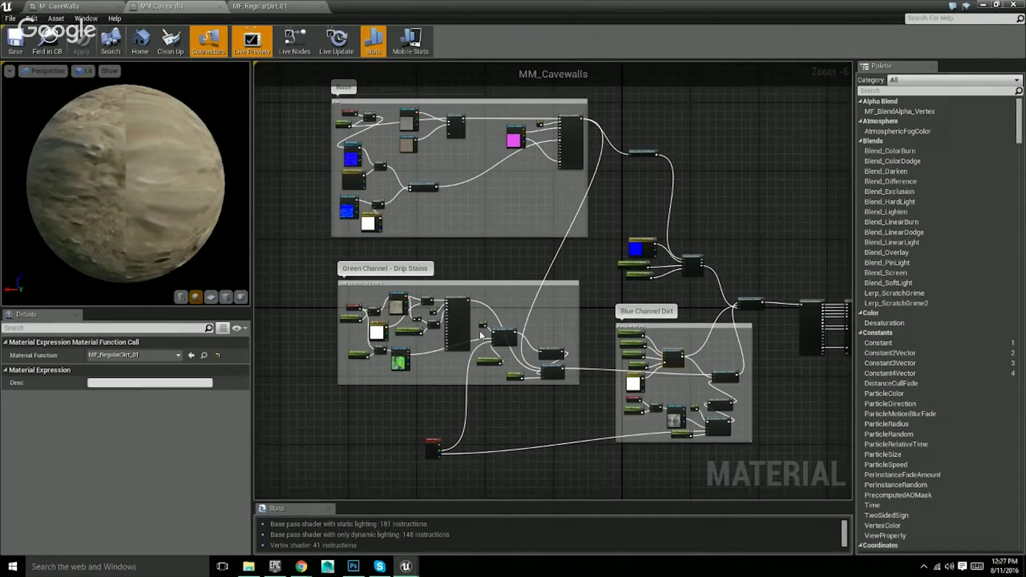
pyautogui.moveTo(566, 317); pyautogui.dragTo(516, 323, button='right')
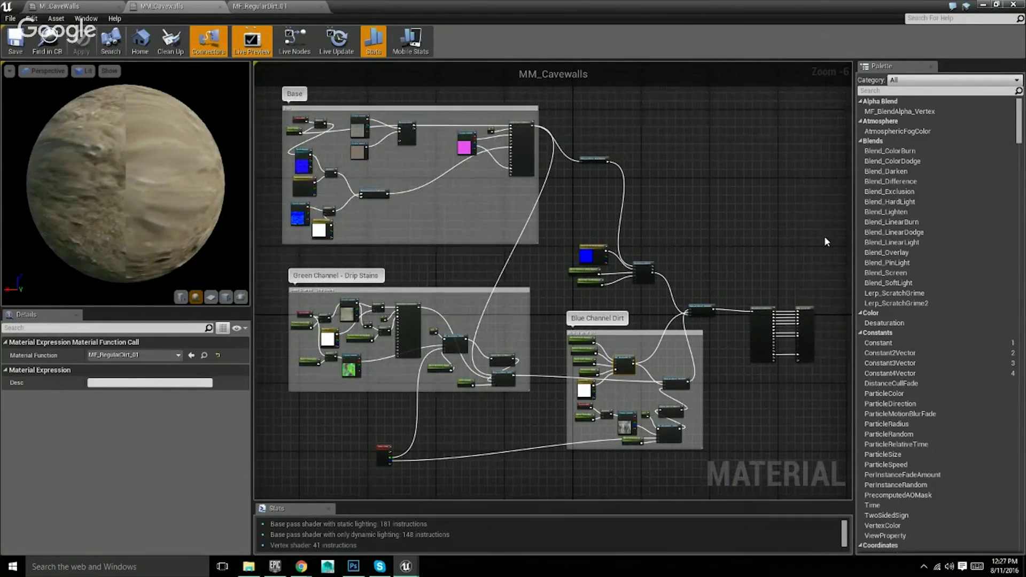
# - Close the dirt function, master material and material instance editors along with the cave wall's Details window
pyautogui.click(220, 7)
pyautogui.click(220, 6)
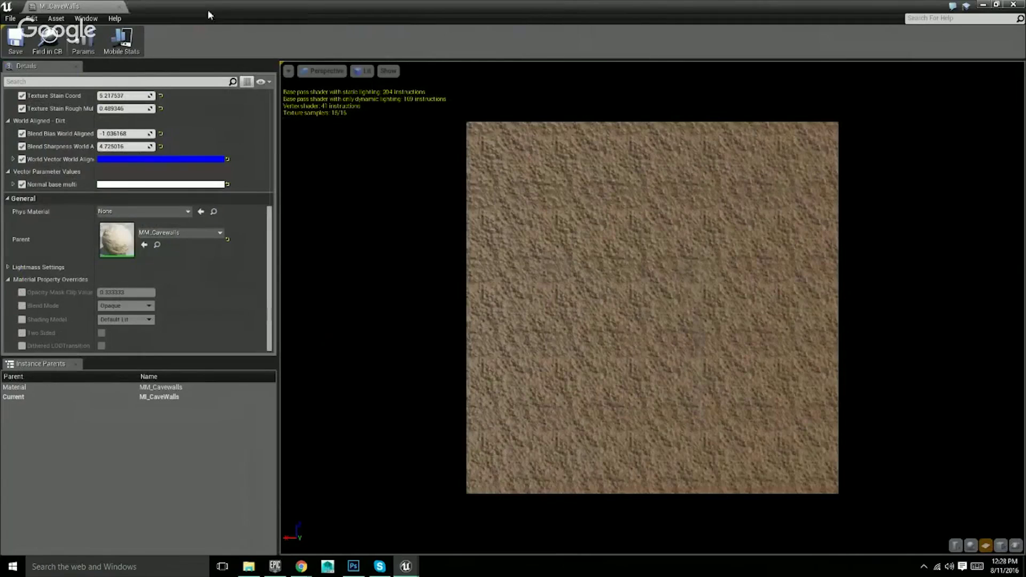
pyautogui.click(120, 7)
pyautogui.moveTo(494, 319); pyautogui.dragTo(501, 341, button='right')
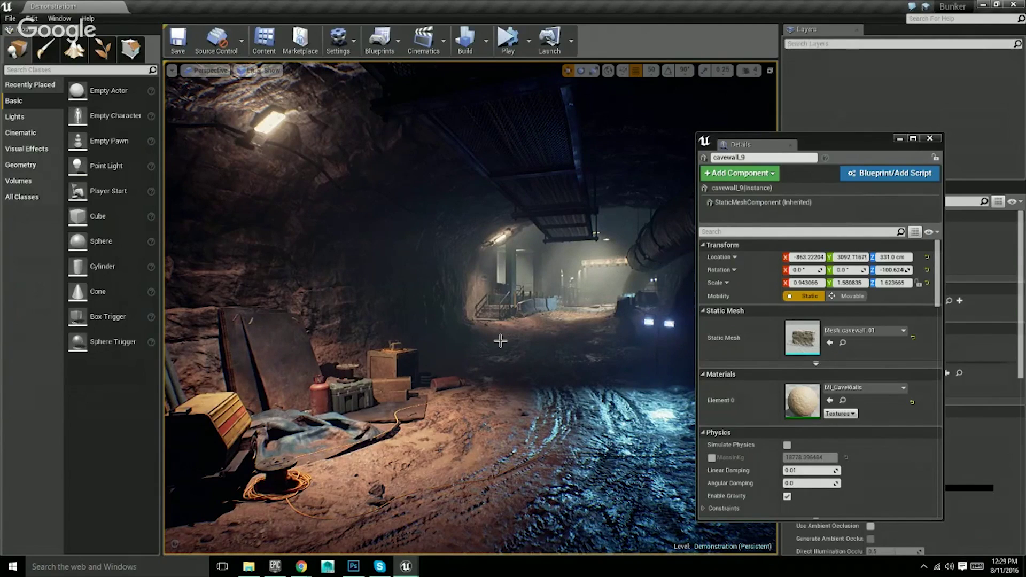
pyautogui.moveTo(502, 341)
pyautogui.mouseDown()
pyautogui.moveTo(495, 327)
pyautogui.moveTo(484, 337)
pyautogui.mouseUp()
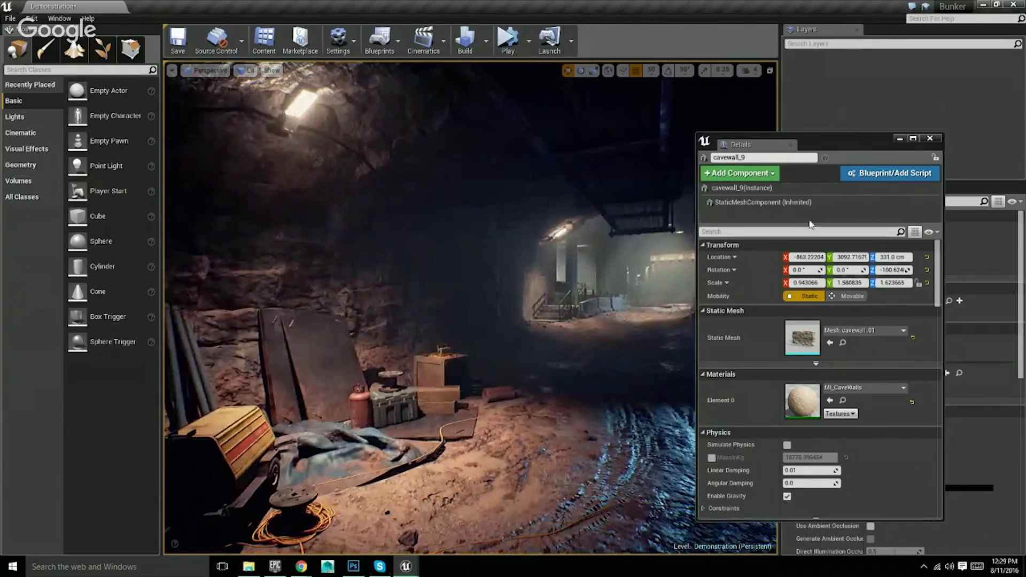
pyautogui.click(930, 138)
# - Approach the rock wall behind the metal sheets and set up vertex color painting limited to the blue channel
pyautogui.moveTo(618, 299)
pyautogui.mouseDown()
pyautogui.moveTo(621, 286)
pyautogui.moveTo(619, 300)
pyautogui.mouseUp()
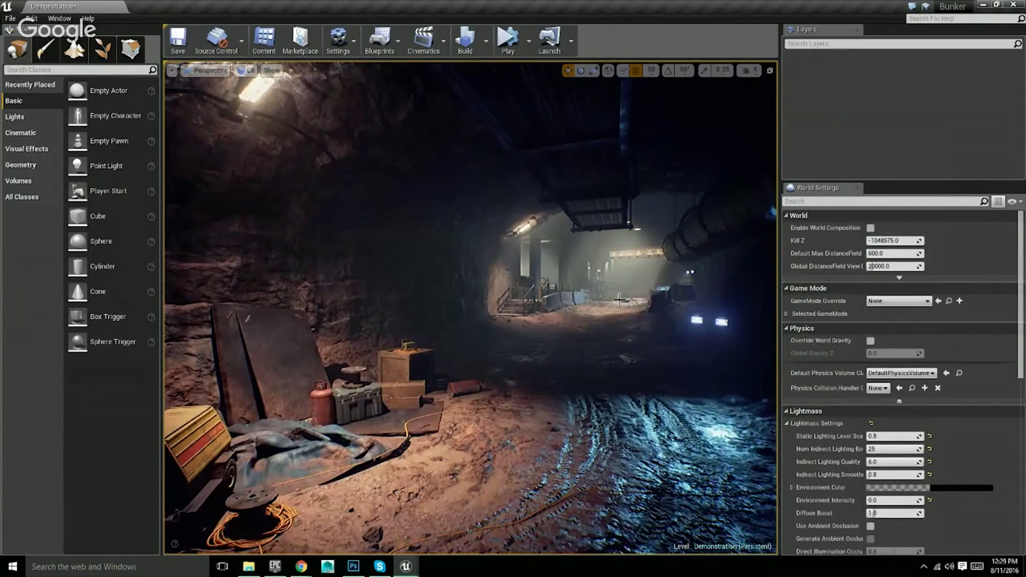
pyautogui.moveTo(607, 302); pyautogui.dragTo(480, 312, button='right')
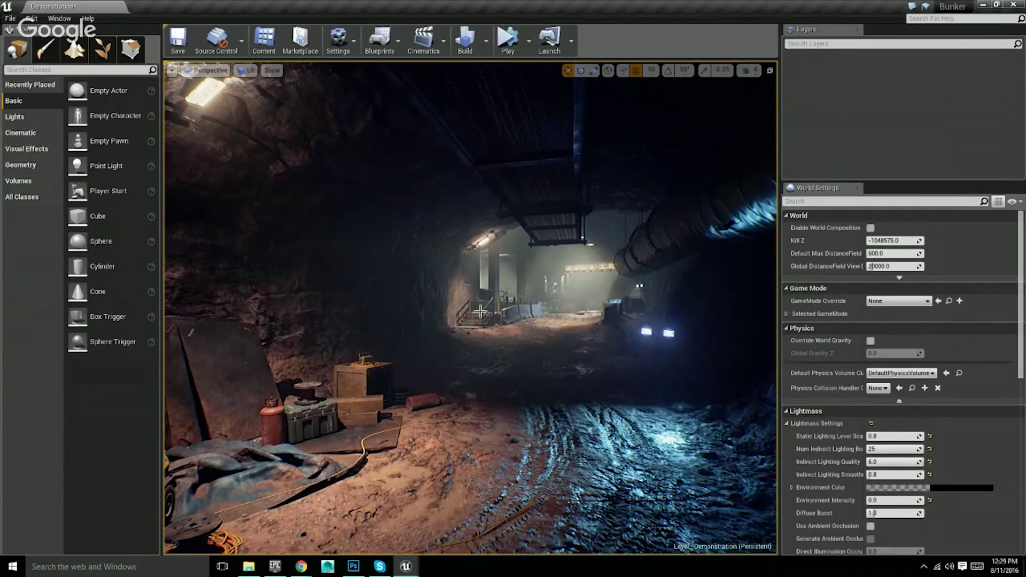
pyautogui.press('w')
pyautogui.moveTo(411, 323); pyautogui.dragTo(412, 323, button='right')
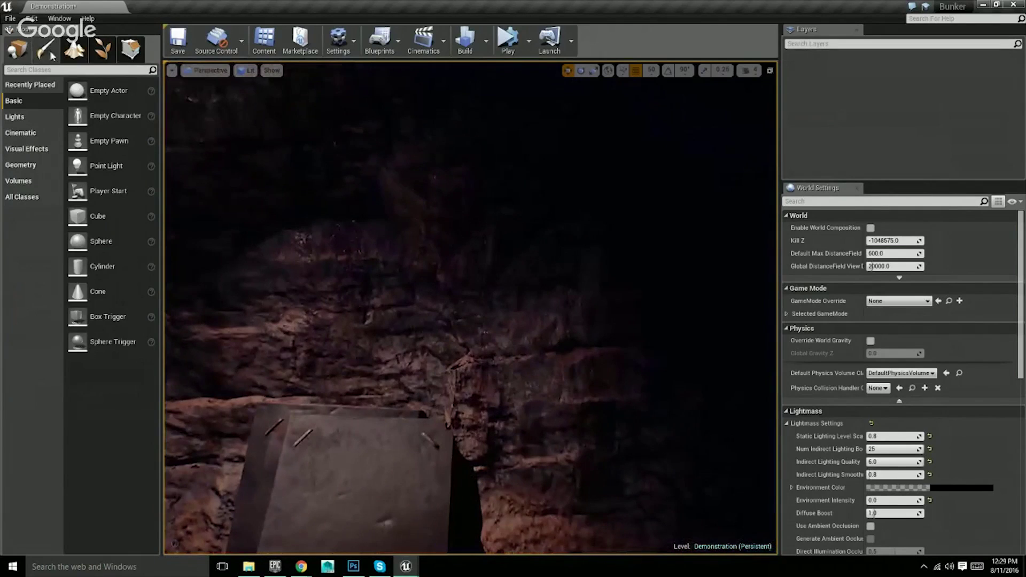
pyautogui.click(46, 48)
pyautogui.click(106, 193)
pyautogui.click(78, 193)
pyautogui.click(56, 193)
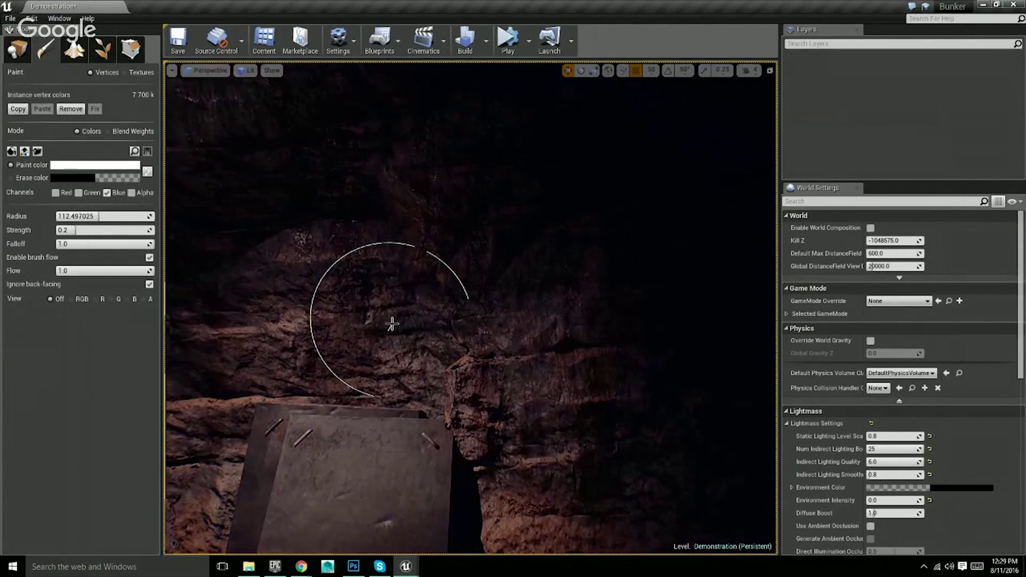
# - Paint blue-channel dirt across the rock wall above the metal sheets and view the result from farther back
pyautogui.moveTo(312, 303)
pyautogui.mouseDown()
pyautogui.moveTo(338, 329)
pyautogui.moveTo(320, 318)
pyautogui.moveTo(265, 353)
pyautogui.moveTo(405, 344)
pyautogui.moveTo(316, 271)
pyautogui.moveTo(441, 296)
pyautogui.mouseUp()
pyautogui.click(502, 362)
pyautogui.moveTo(502, 362)
pyautogui.mouseDown()
pyautogui.moveTo(460, 358)
pyautogui.moveTo(492, 325)
pyautogui.moveTo(428, 264)
pyautogui.moveTo(433, 305)
pyautogui.mouseUp()
pyautogui.click(446, 277)
pyautogui.moveTo(432, 305)
pyautogui.mouseDown(button='right')
pyautogui.moveTo(445, 282)
pyautogui.moveTo(491, 279)
pyautogui.moveTo(457, 283)
pyautogui.mouseUp(button='right')
pyautogui.press('s')
pyautogui.press('g')
pyautogui.press('g')
# - Undo the vertex paint strokes on the rock wall
pyautogui.hotkey('ctrl', 'z')
pyautogui.hotkey('ctrl', 'z')
pyautogui.hotkey('ctrl', 'z')
pyautogui.moveTo(291, 229); pyautogui.dragTo(264, 230, button='right')
pyautogui.press('s')
pyautogui.moveTo(412, 255); pyautogui.dragTo(505, 260, button='right')
pyautogui.press('w')
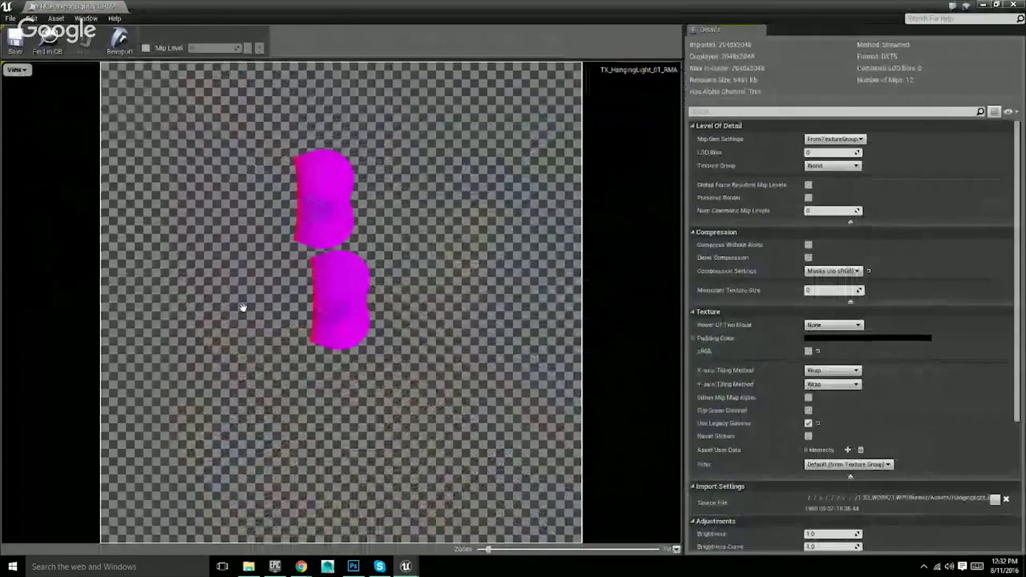
# - Hide the alpha, green and blue channels of TX_HangingLight_01_RMA to view the red channel alone
pyautogui.click(16, 70)
pyautogui.click(31, 127)
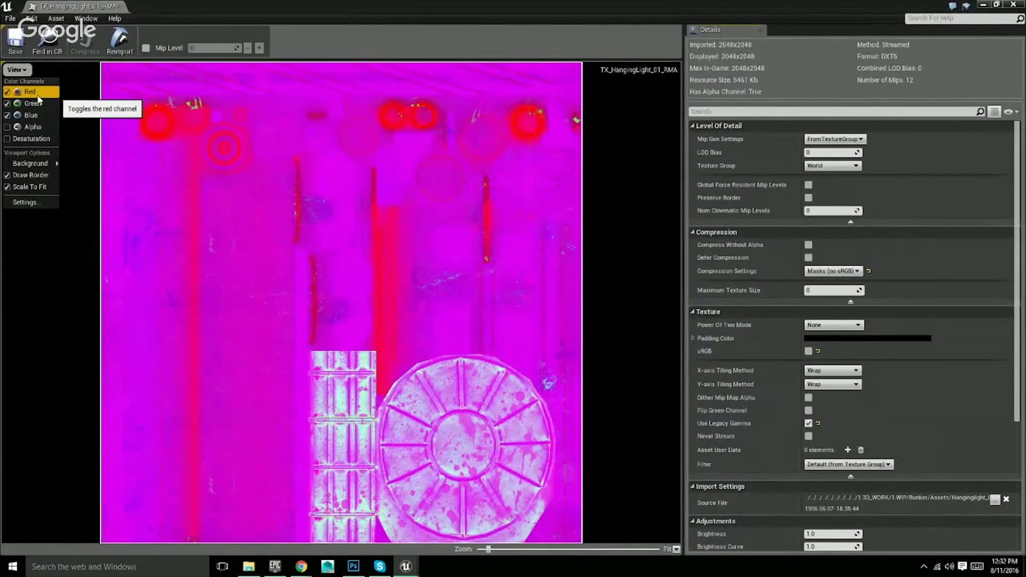
pyautogui.click(8, 103)
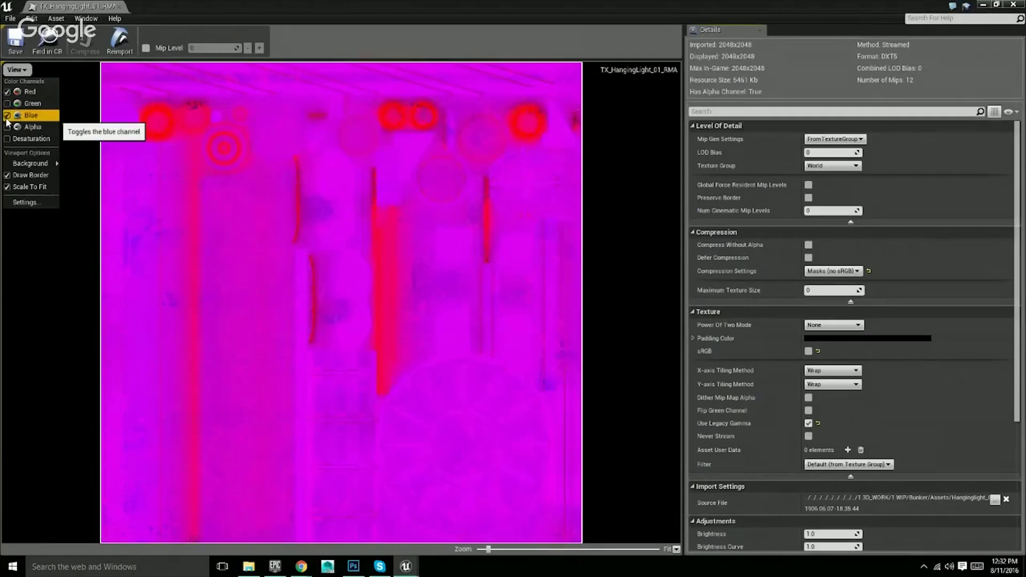
pyautogui.click(8, 115)
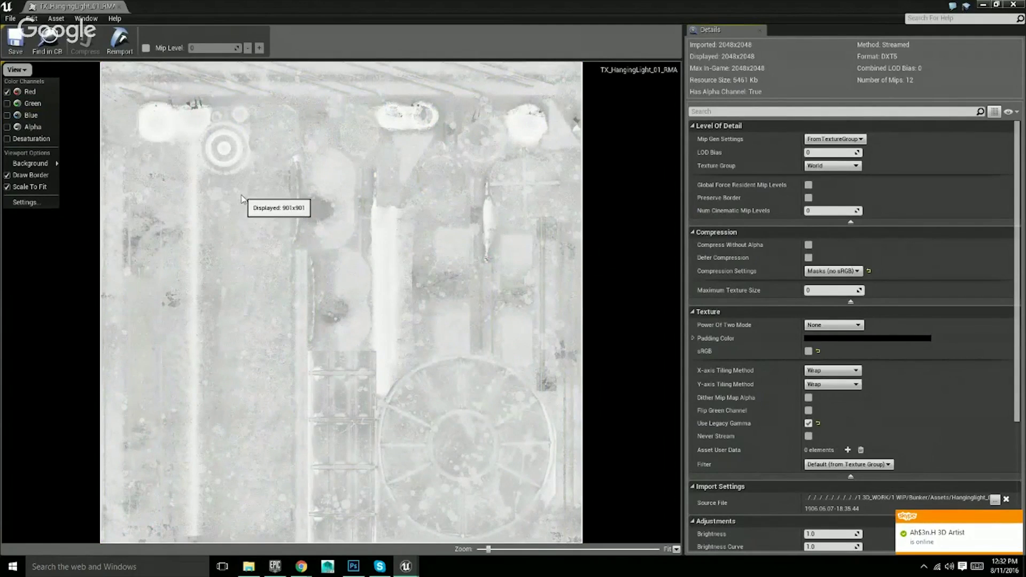
# - View the hanging light texture's green channel alone, followed by its blue channel alone
pyautogui.click(7, 92)
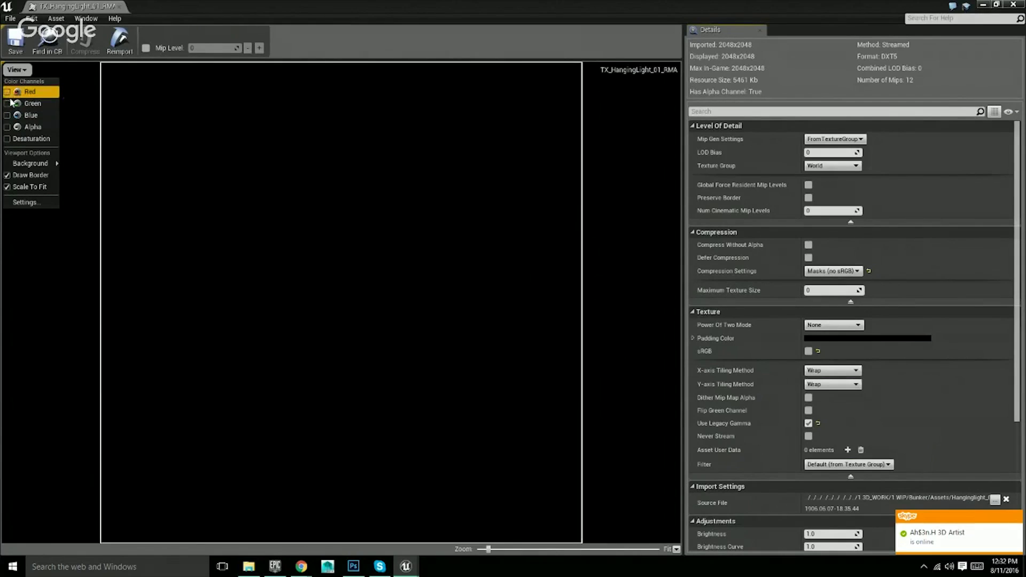
pyautogui.click(8, 104)
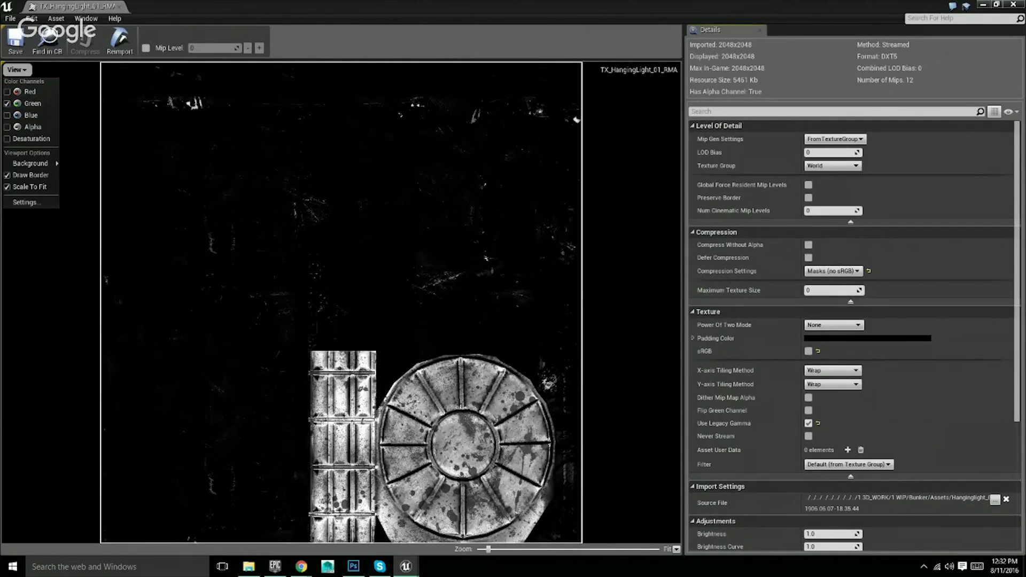
pyautogui.click(7, 103)
pyautogui.click(7, 115)
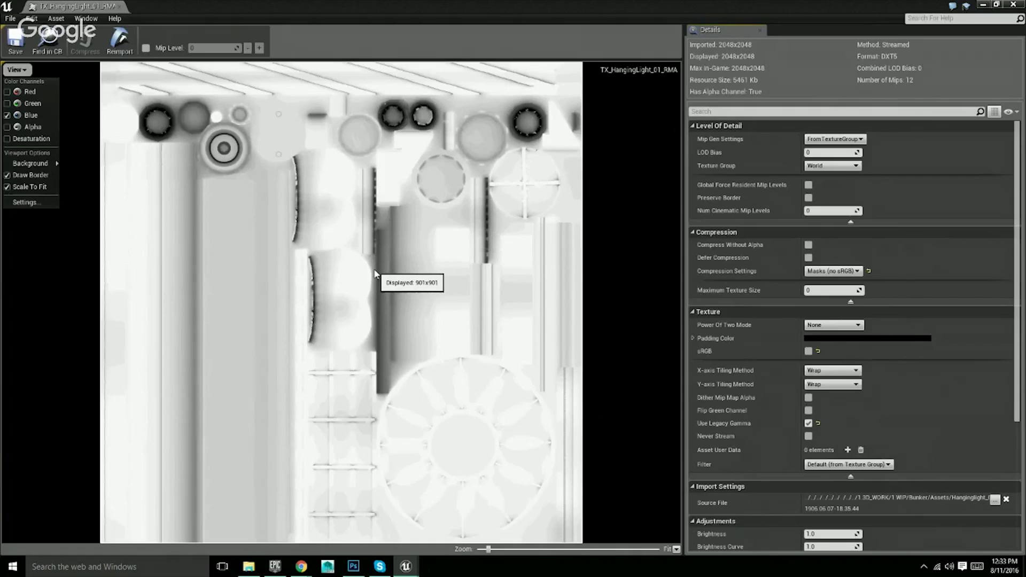
# - View the hanging light texture's alpha channel alone and turn all four channels back on
pyautogui.click(7, 128)
pyautogui.click(7, 129)
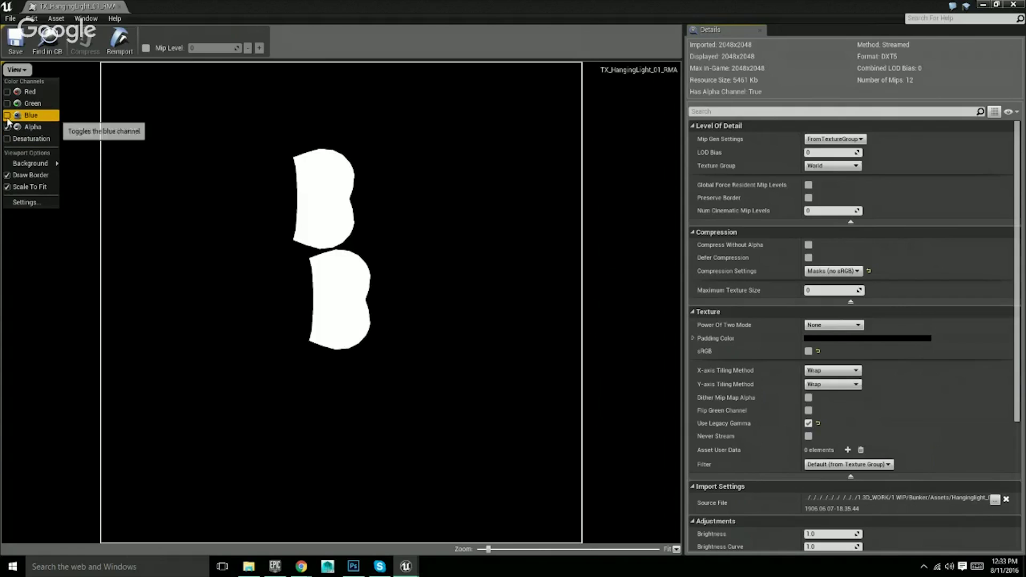
pyautogui.click(8, 116)
pyautogui.click(7, 92)
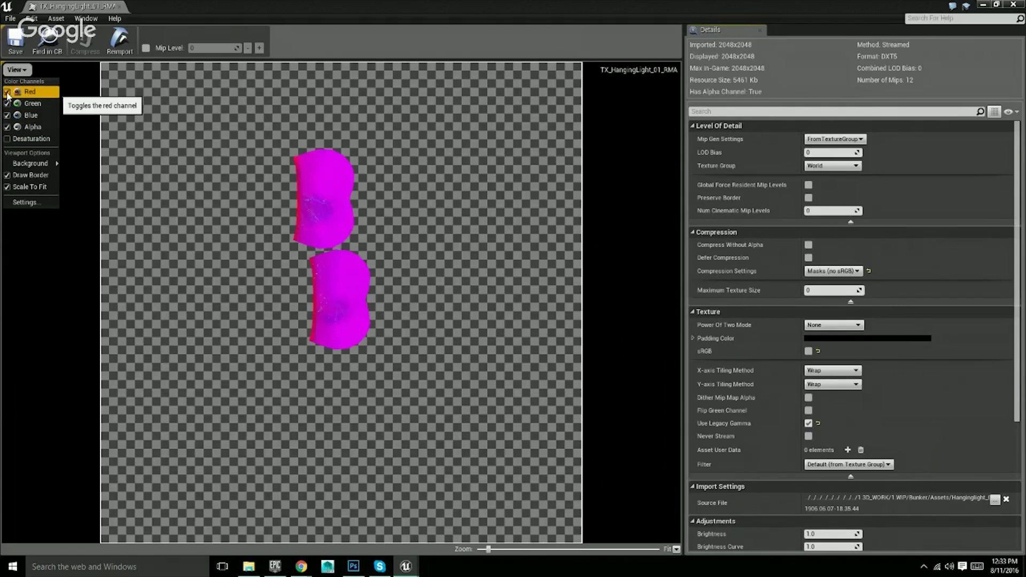
# - Hide the alpha channel of TX_HangingLight_01_RMA and close the texture to return to the Demonstration level
pyautogui.click(7, 103)
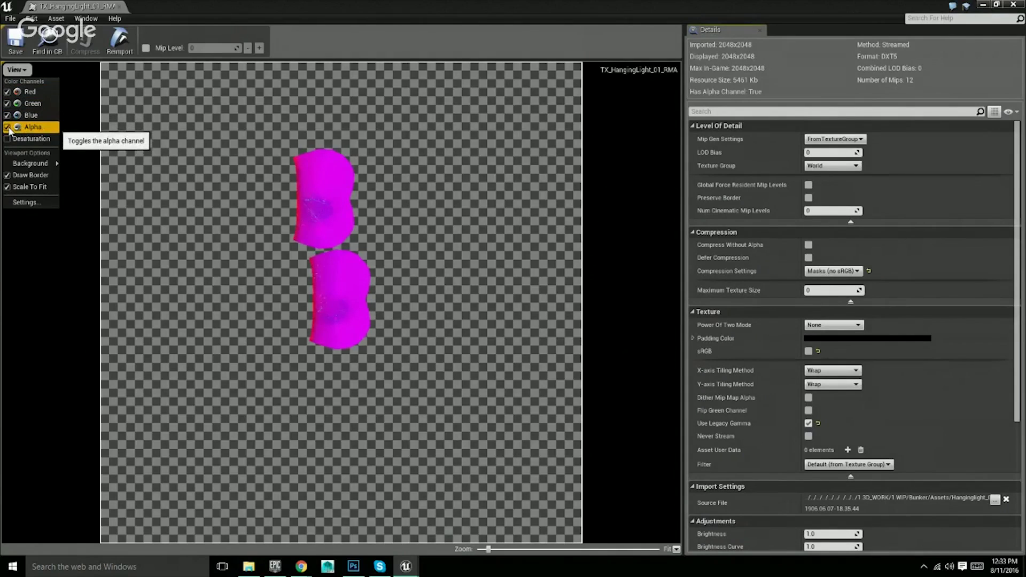
pyautogui.click(9, 129)
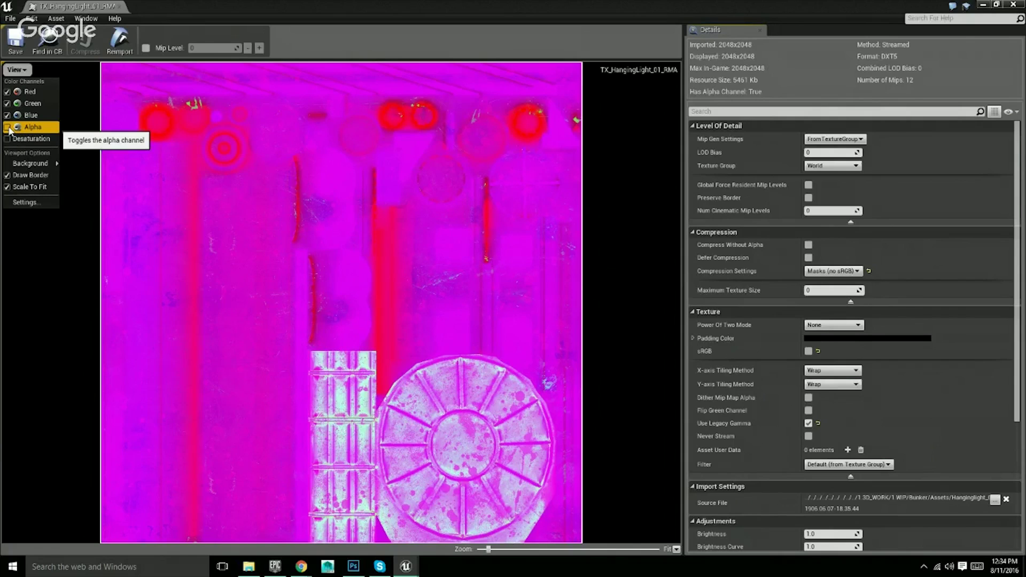
pyautogui.click(121, 6)
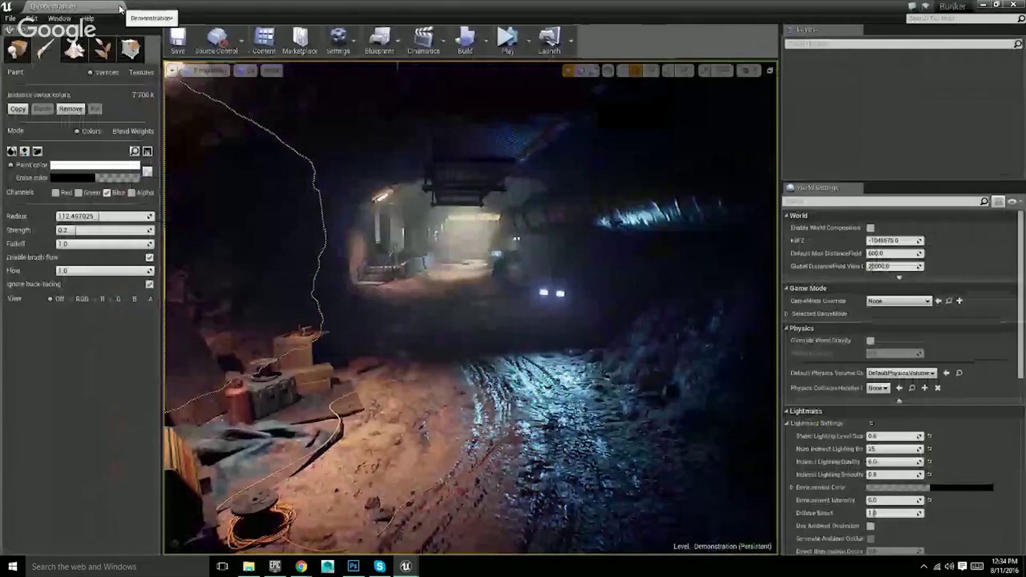
# - Switch the tunnel viewport to the Light Complexity view mode
pyautogui.moveTo(407, 566)
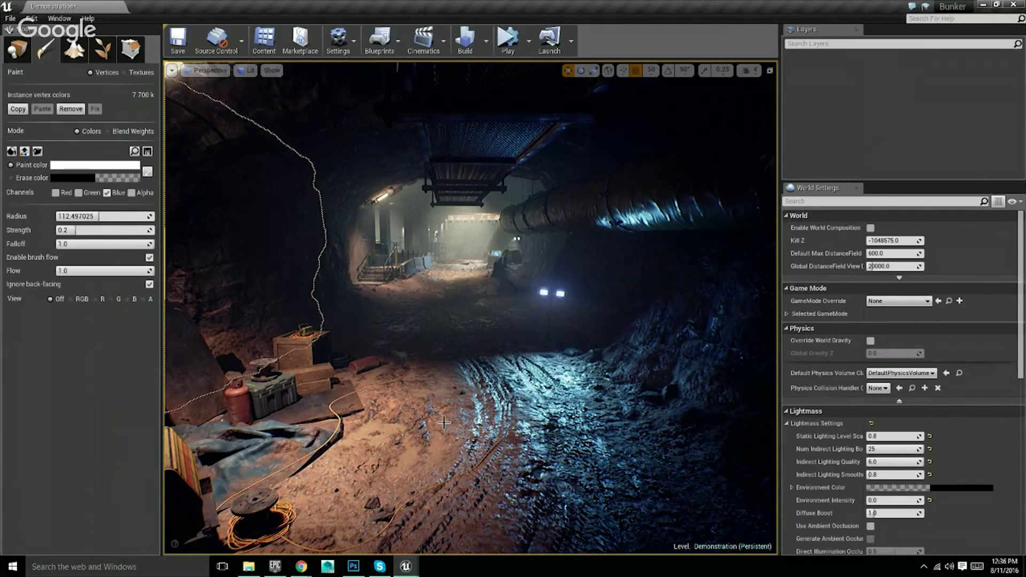
pyautogui.moveTo(364, 441); pyautogui.dragTo(402, 396, button='right')
pyautogui.press('g')
pyautogui.press('g')
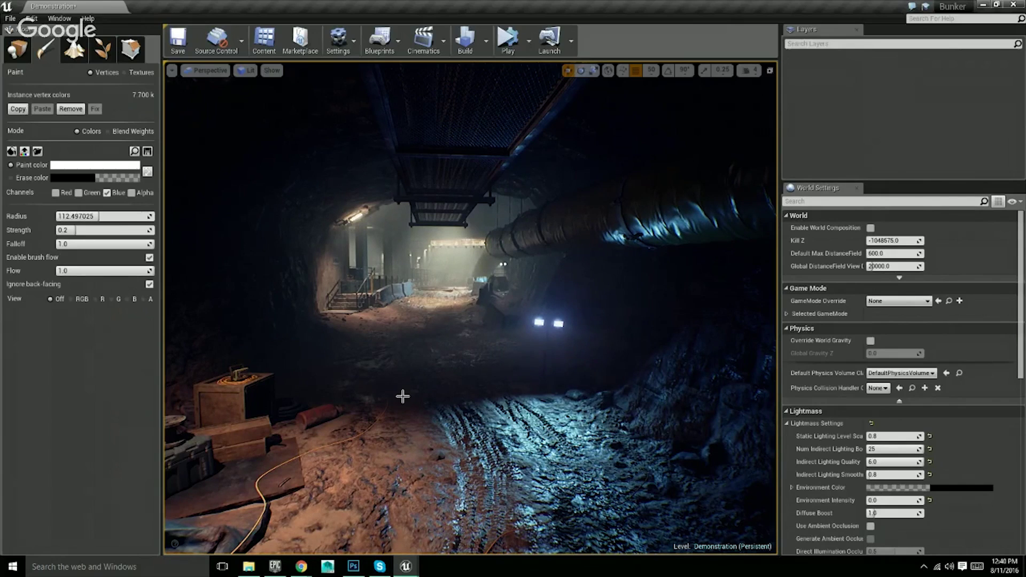
pyautogui.click(249, 70)
pyautogui.moveTo(275, 190)
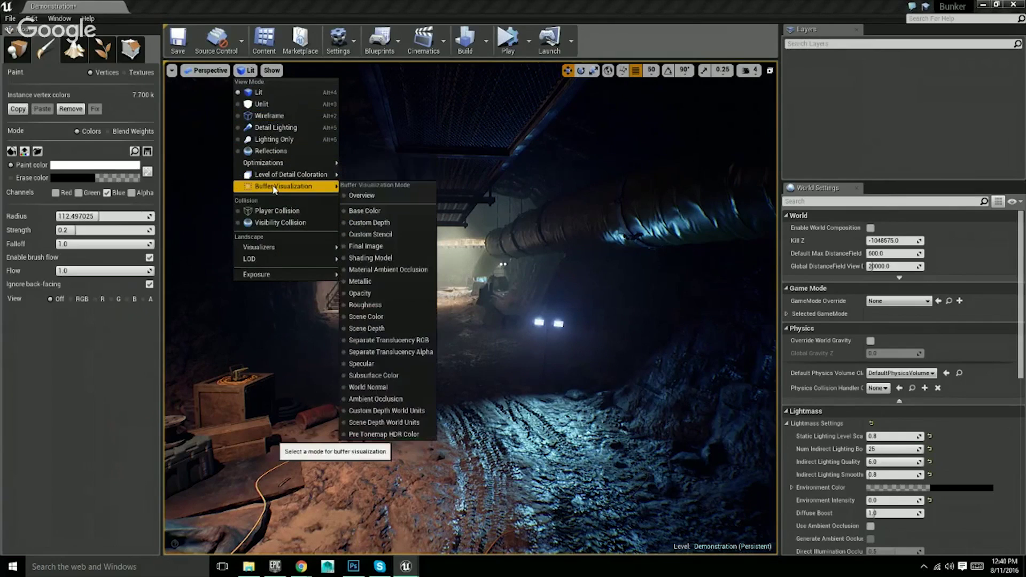
pyautogui.moveTo(308, 166)
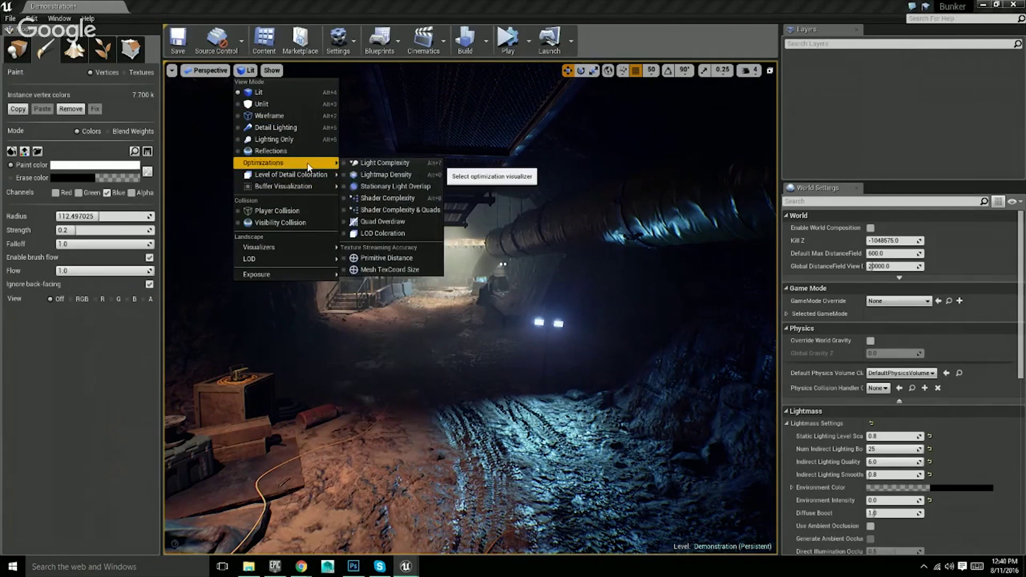
pyautogui.click(361, 163)
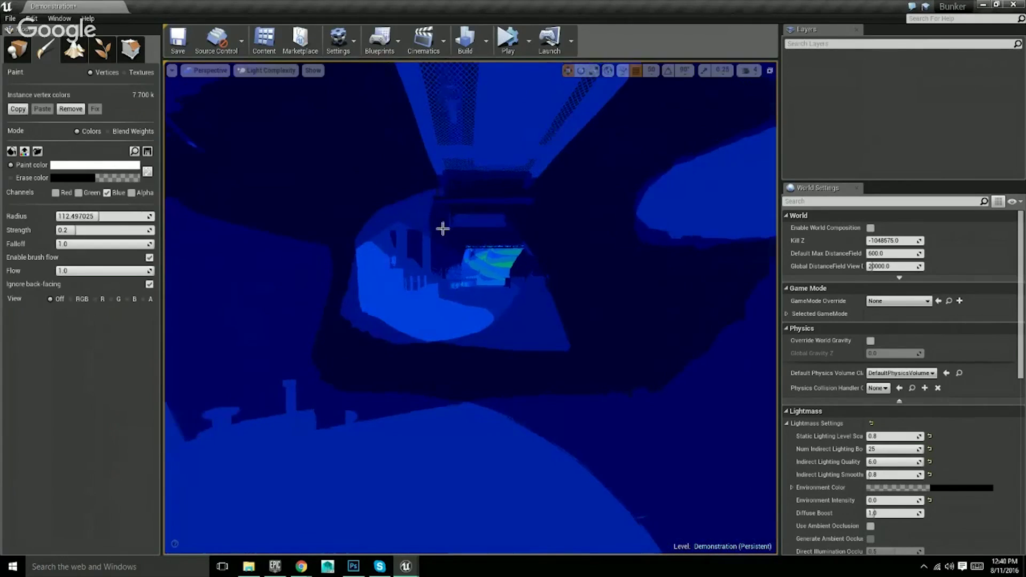
# - Switch the viewport to Shader Complexity and examine the shading cost along the tunnel and in the lit area at its far end
pyautogui.click(266, 70)
pyautogui.moveTo(293, 175)
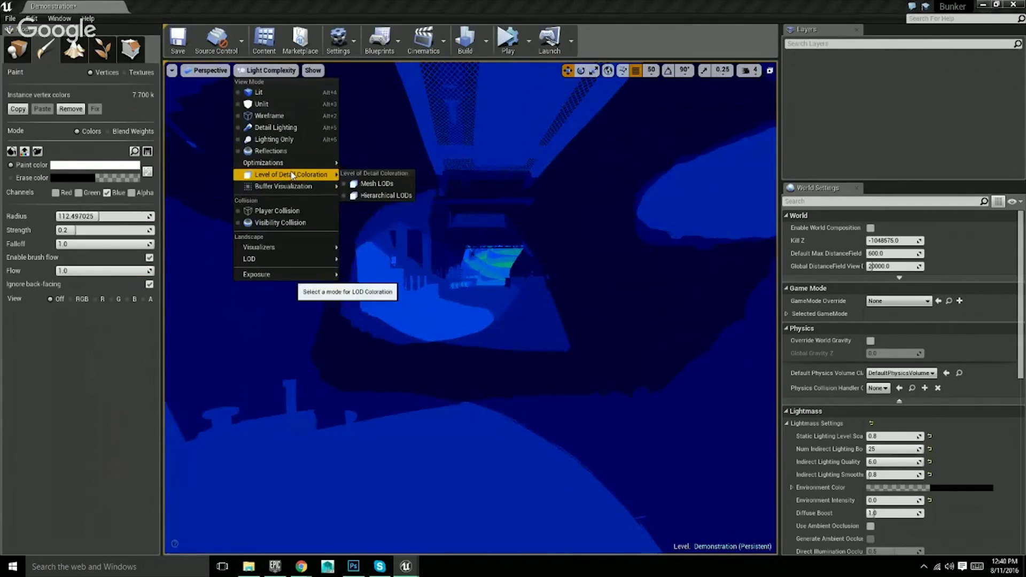
pyautogui.click(384, 198)
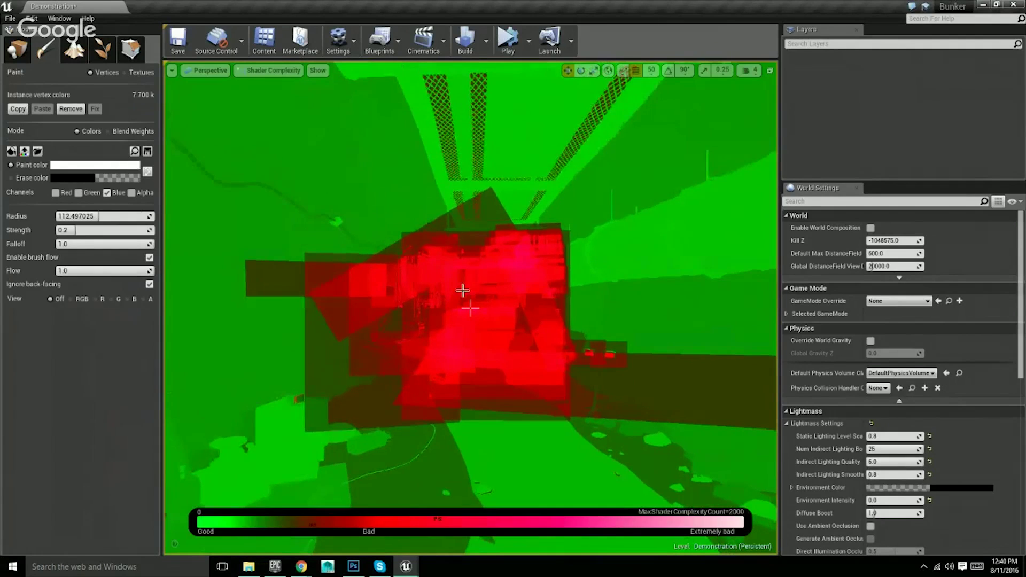
pyautogui.press('w')
pyautogui.press('w')
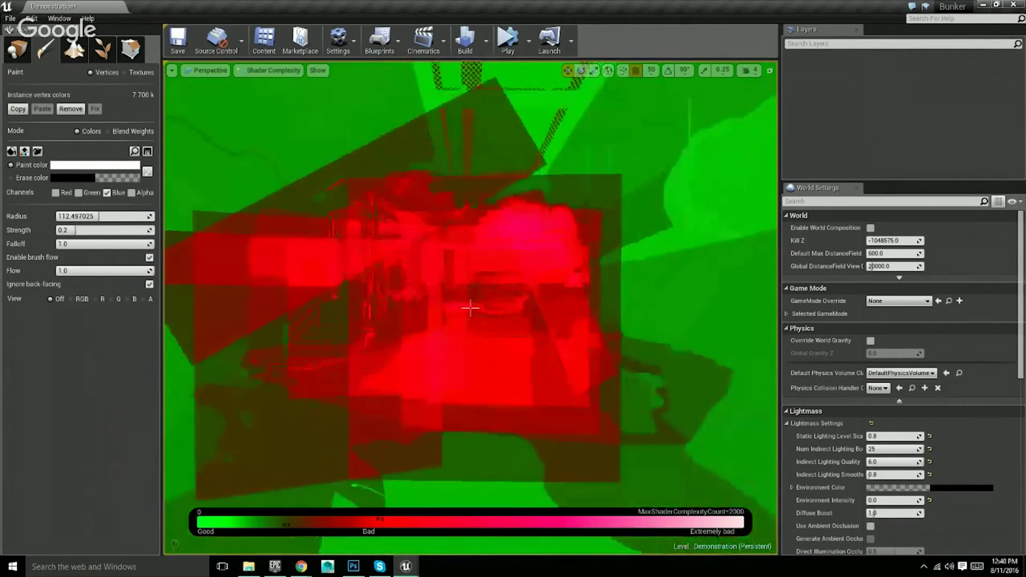
pyautogui.press('s')
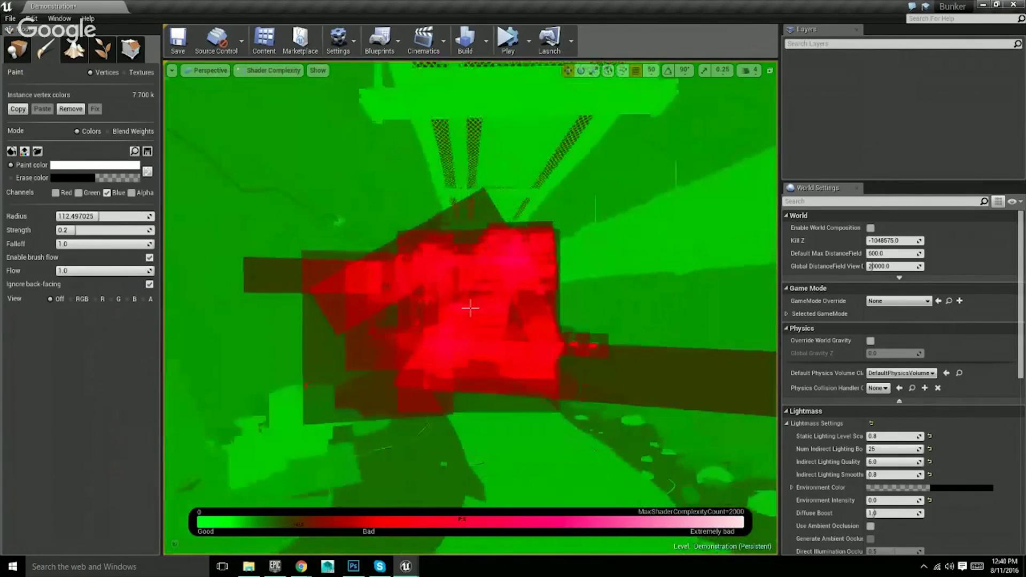
pyautogui.press('w')
pyautogui.press('w')
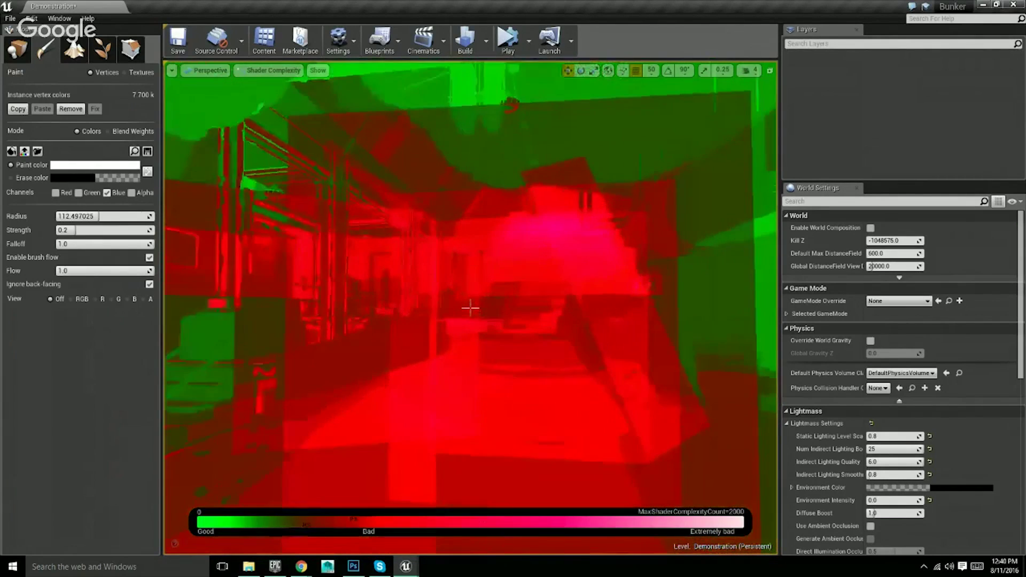
pyautogui.press('w')
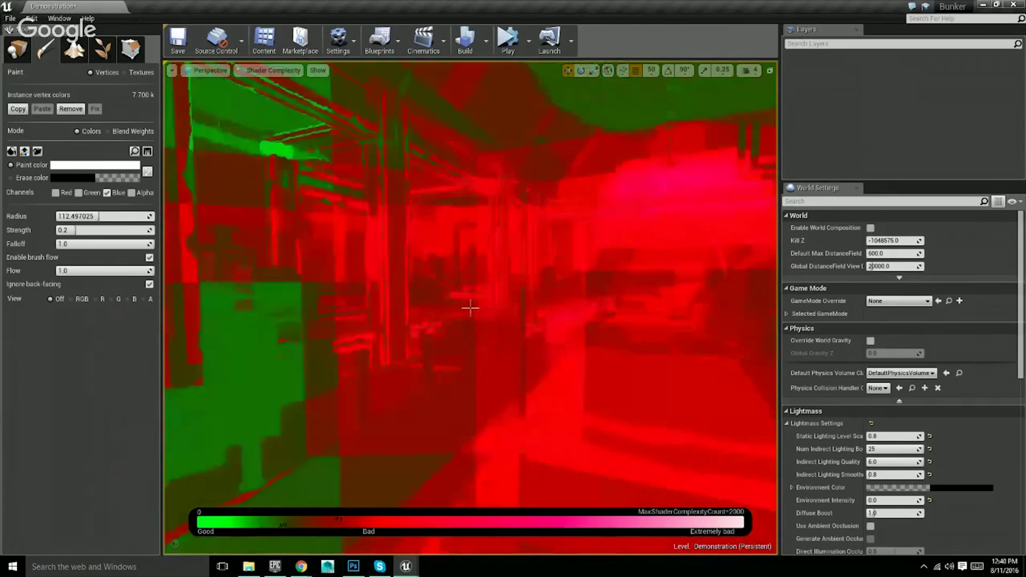
pyautogui.press('w')
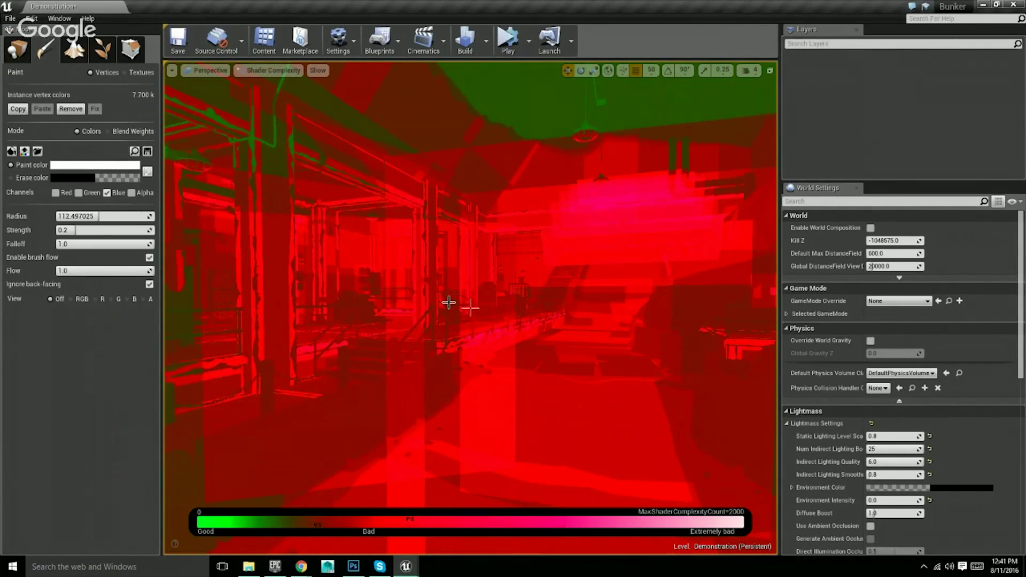
pyautogui.moveTo(448, 303)
pyautogui.mouseDown(button='right')
pyautogui.moveTo(462, 319)
pyautogui.moveTo(470, 308)
pyautogui.mouseUp(button='right')
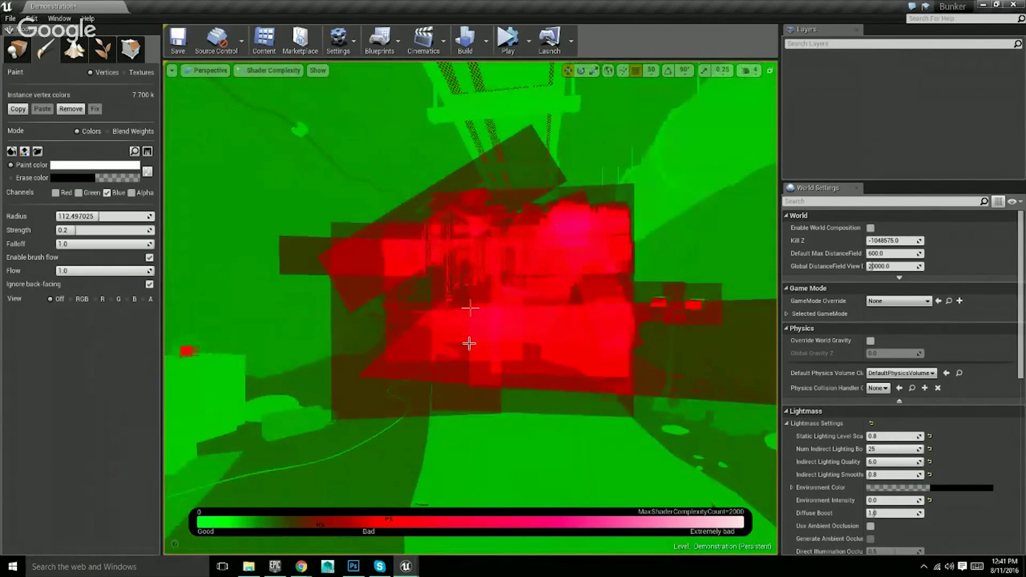
# - Return the tunnel viewport to the Lit view mode
pyautogui.click(274, 70)
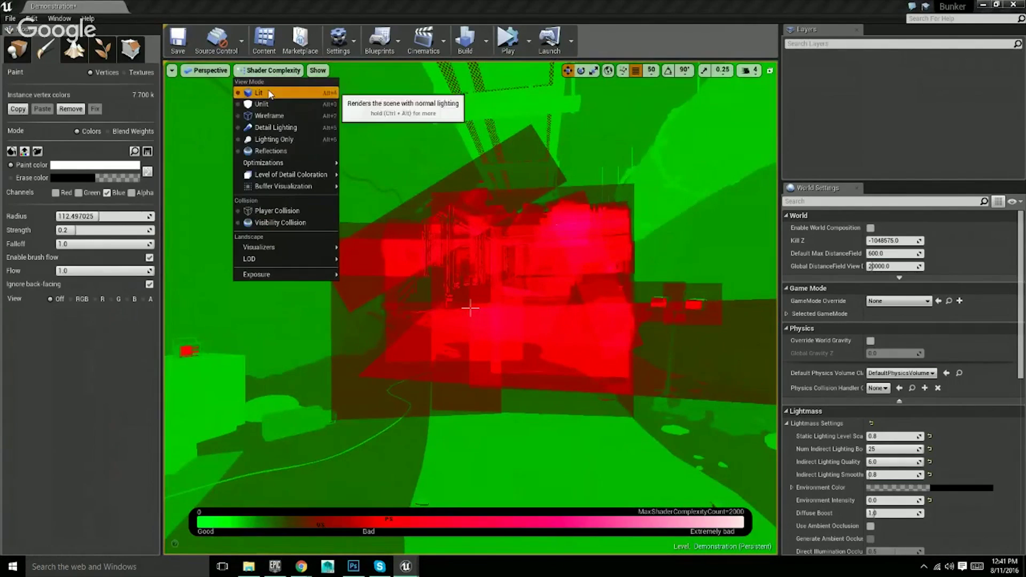
pyautogui.click(259, 92)
pyautogui.moveTo(398, 255); pyautogui.dragTo(396, 258, button='right')
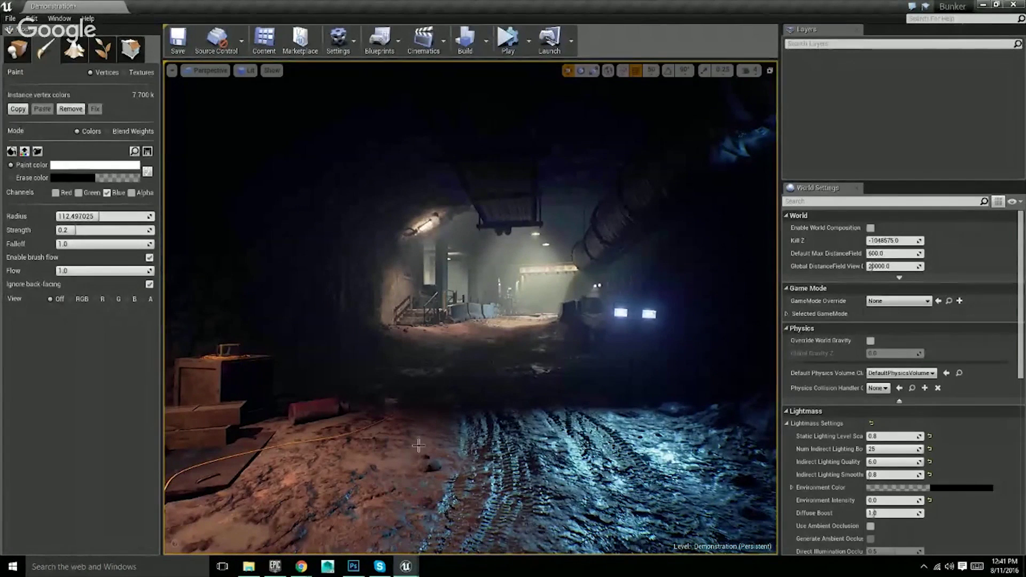
# - Switch to the Laundromat project's Unreal Editor window and show its viewport full screen
pyautogui.moveTo(408, 566)
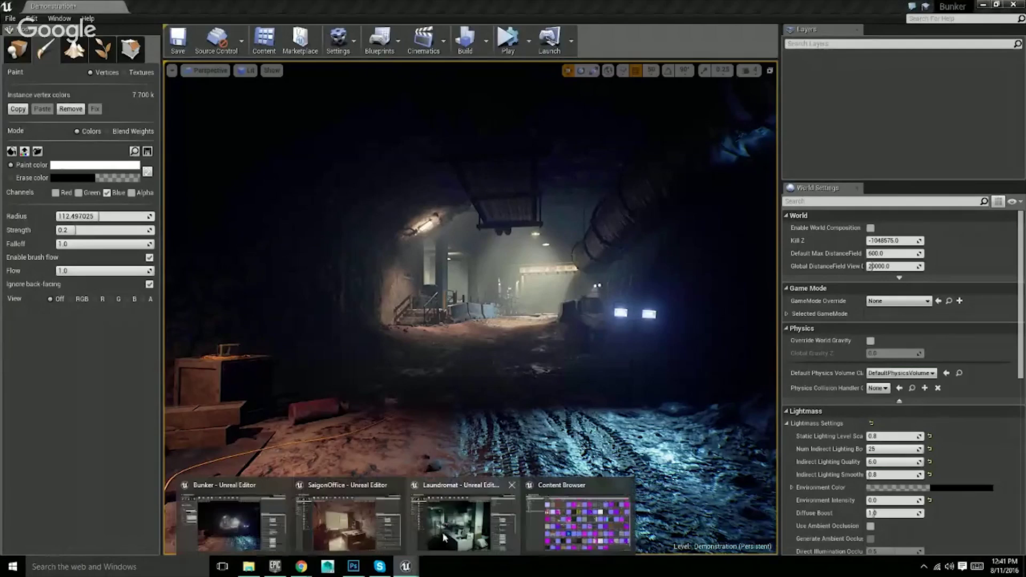
pyautogui.click(442, 532)
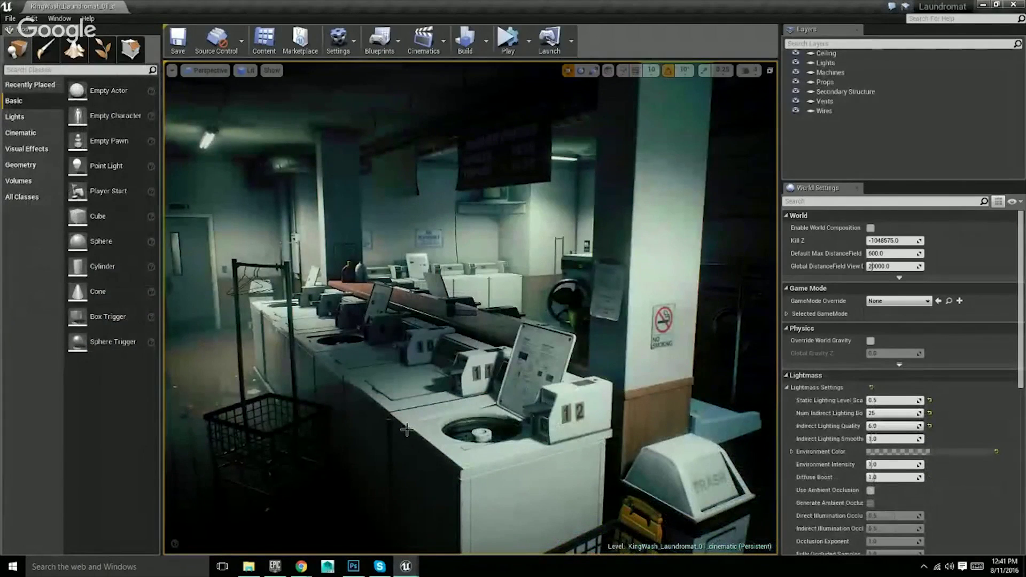
pyautogui.press('F11')
# - Examine the laundromat's front entrance, back wall and row of coin-operated washers
pyautogui.press('s')
pyautogui.moveTo(513, 288); pyautogui.dragTo(404, 400, button='right')
pyautogui.press('w')
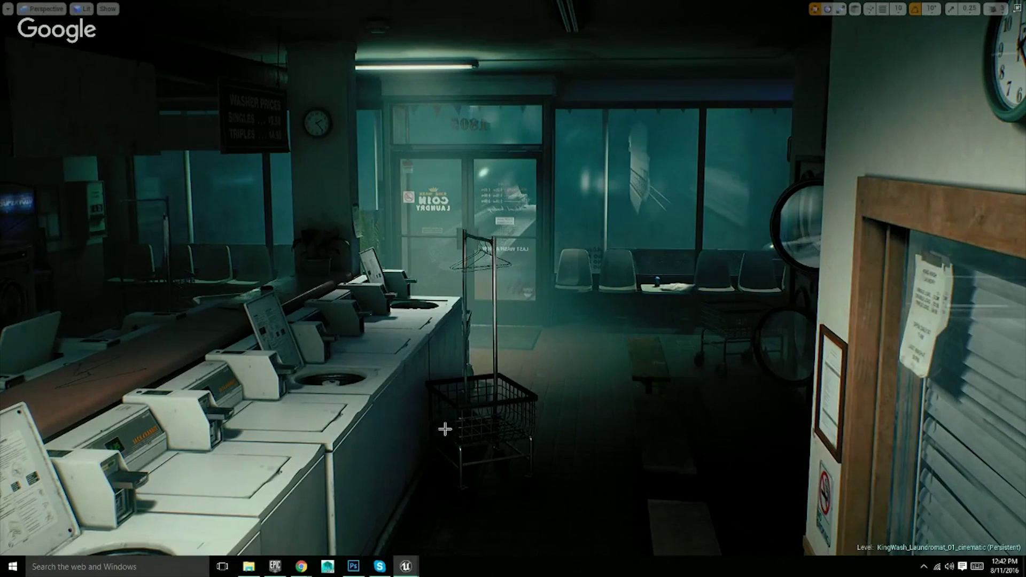
pyautogui.moveTo(447, 417); pyautogui.dragTo(387, 402, button='right')
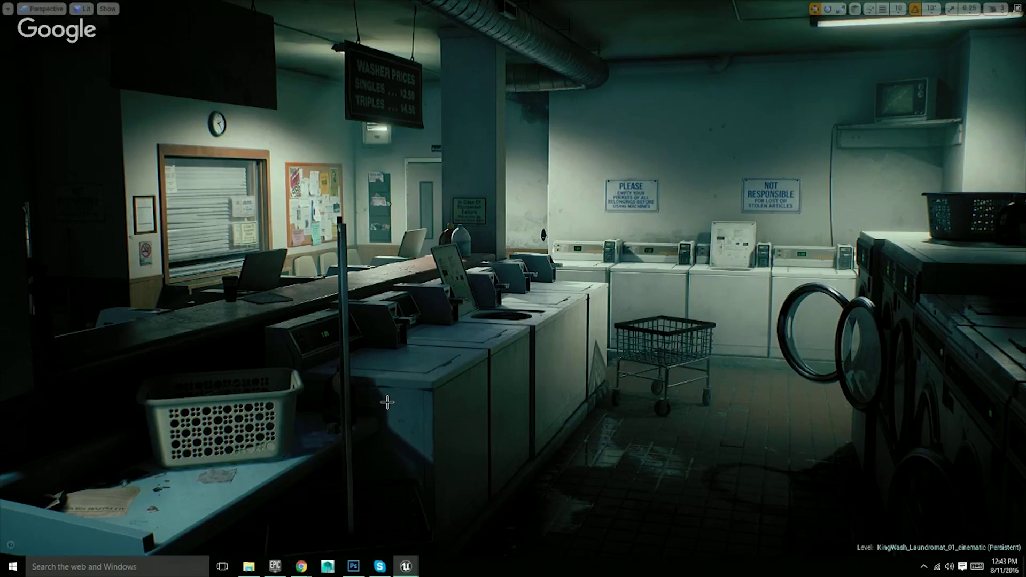
pyautogui.moveTo(406, 372); pyautogui.dragTo(447, 393, button='right')
pyautogui.press('w')
pyautogui.press('s')
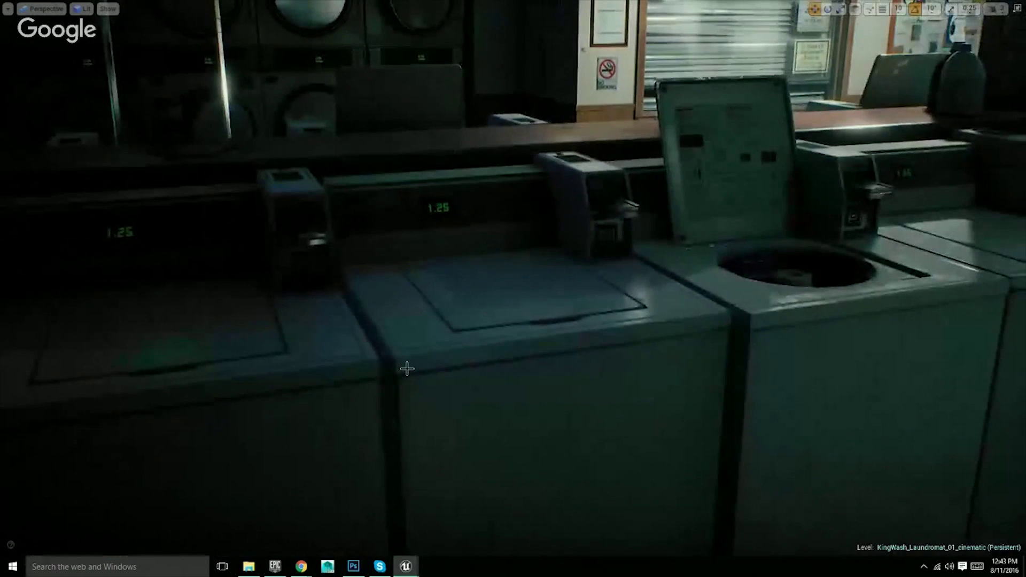
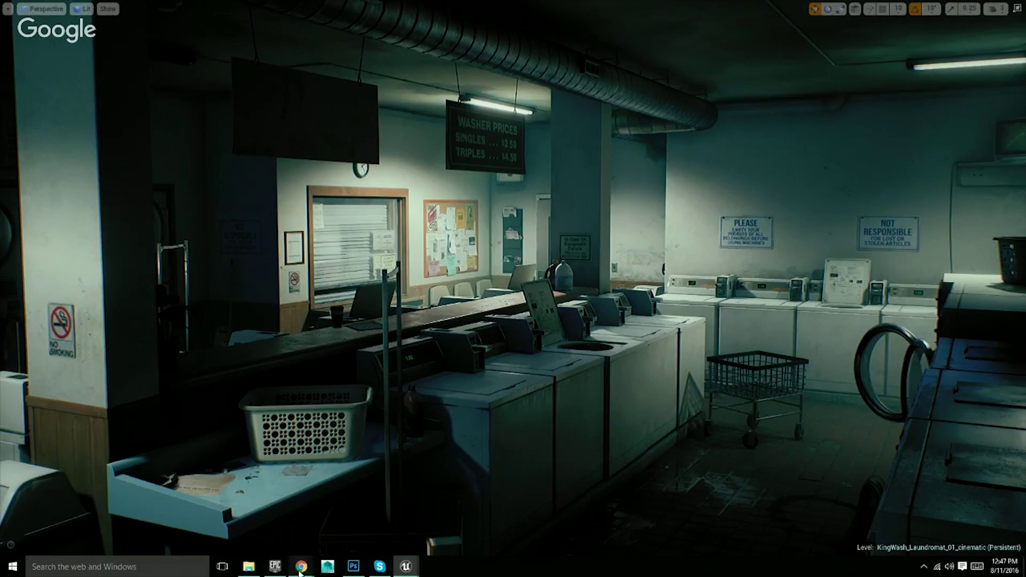
# - Switch to the Landromat Trello board in Chrome and look through its Textures list
pyautogui.moveTo(300, 567)
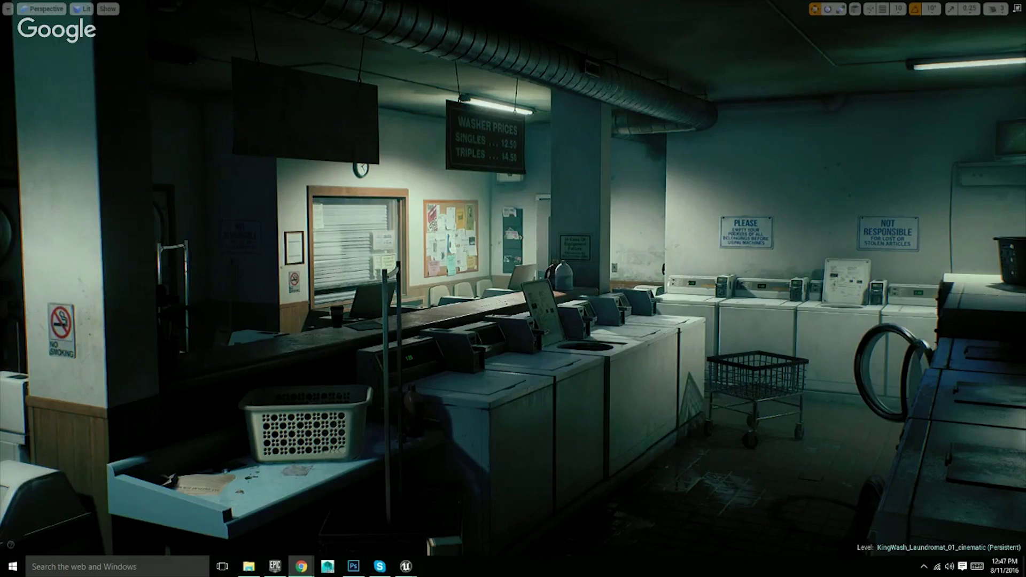
pyautogui.hotkey('alt', 'Tab')
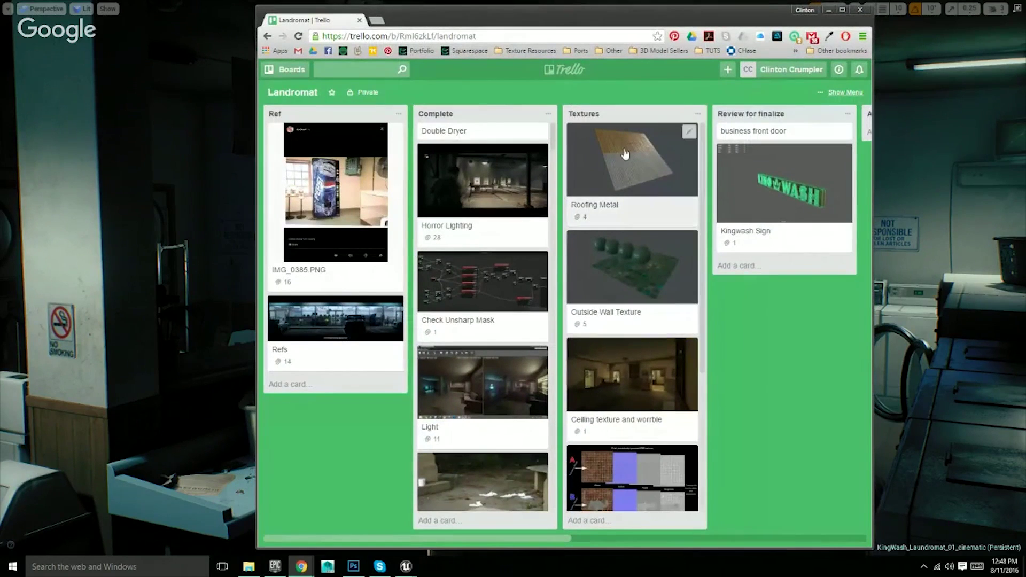
pyautogui.scroll(-1, 626, 429)
pyautogui.scroll(-3, 626, 429)
pyautogui.scroll(4, 631, 395)
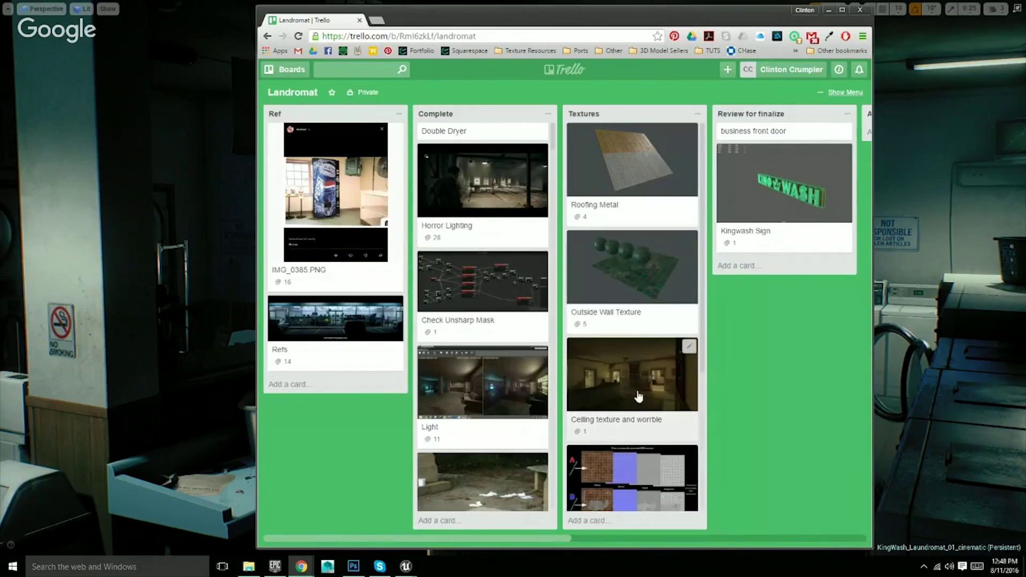
# - Open the Hanging flags card in the Complete list to view its attachments, and close it again
pyautogui.scroll(-3, 480, 449)
pyautogui.scroll(-3, 480, 446)
pyautogui.click(475, 299)
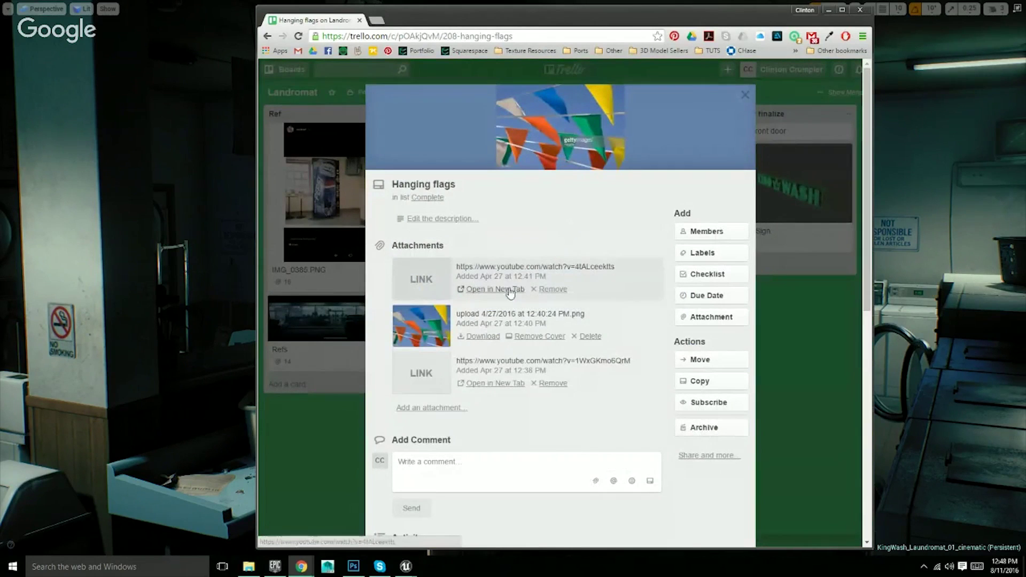
pyautogui.click(746, 99)
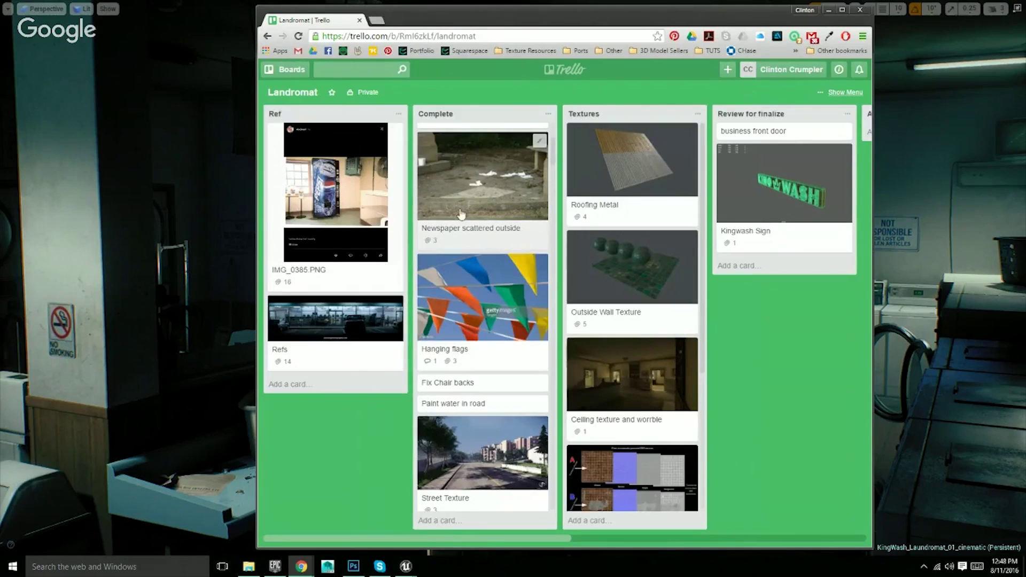
# - Look through the finished task cards further down the Complete list, as far as the wooden boards and trim tasks
pyautogui.scroll(-3, 449, 267)
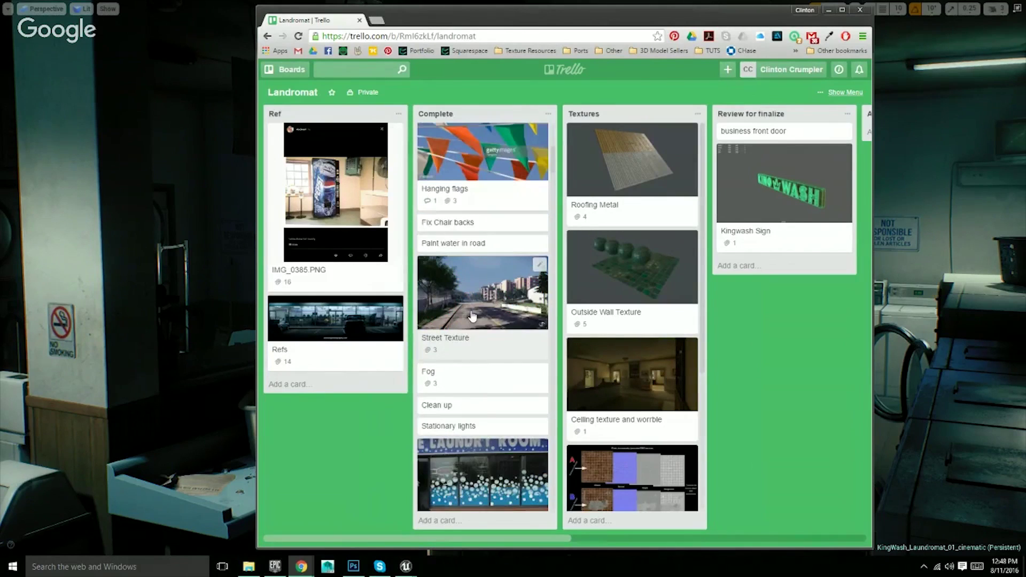
pyautogui.scroll(-10, 472, 317)
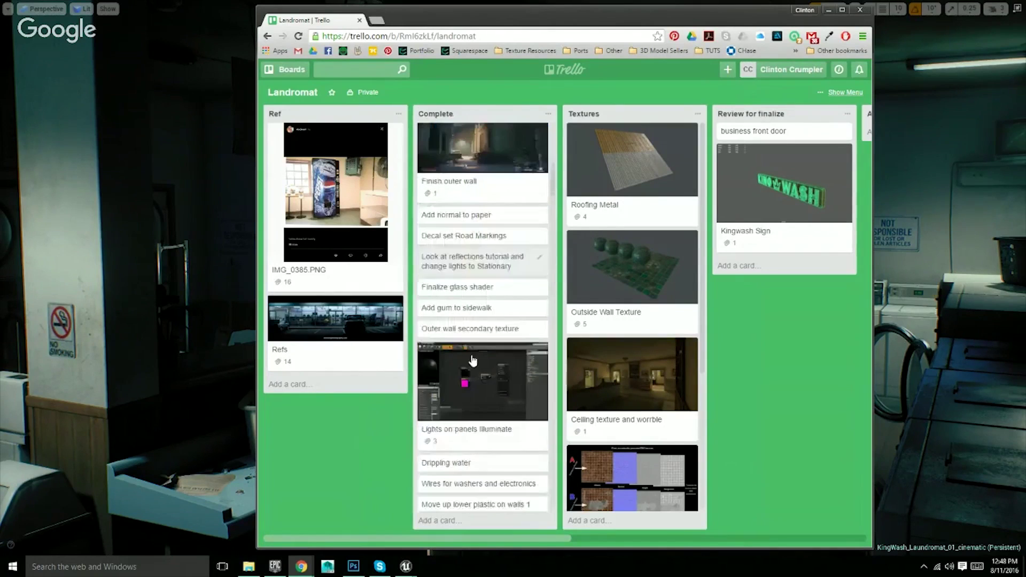
pyautogui.scroll(-4, 473, 360)
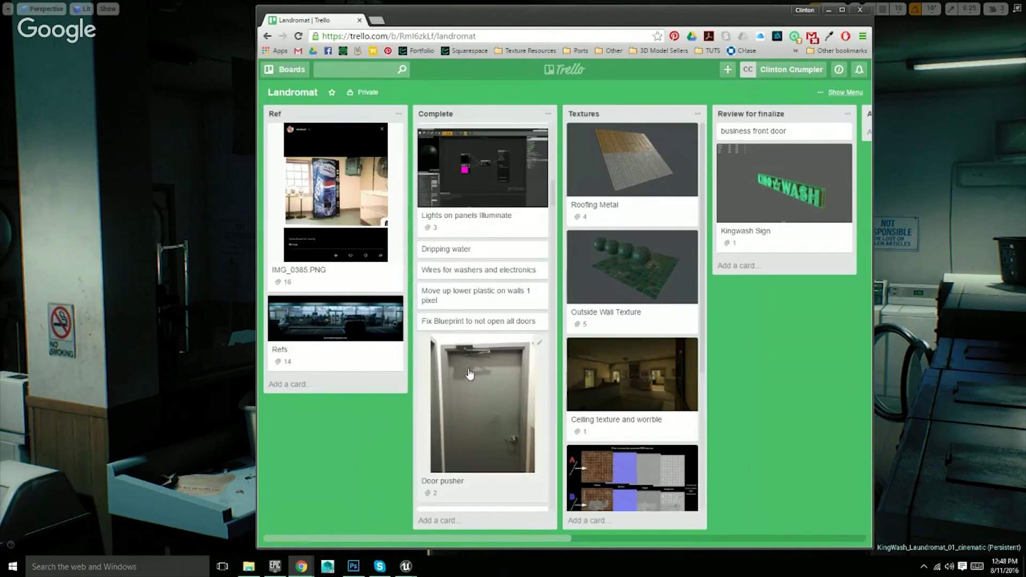
pyautogui.scroll(-7, 470, 375)
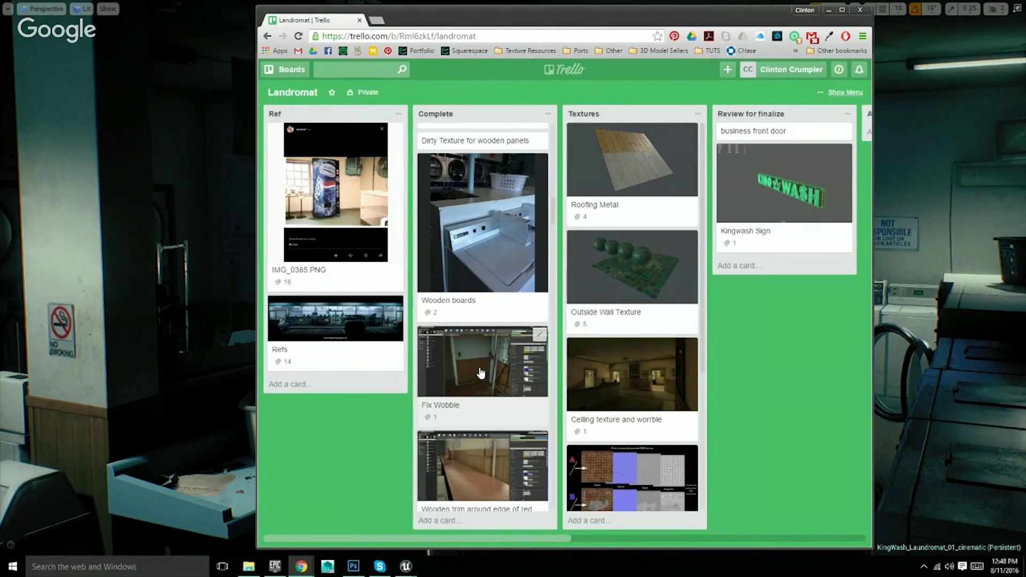
pyautogui.moveTo(647, 19); pyautogui.dragTo(611, 20)
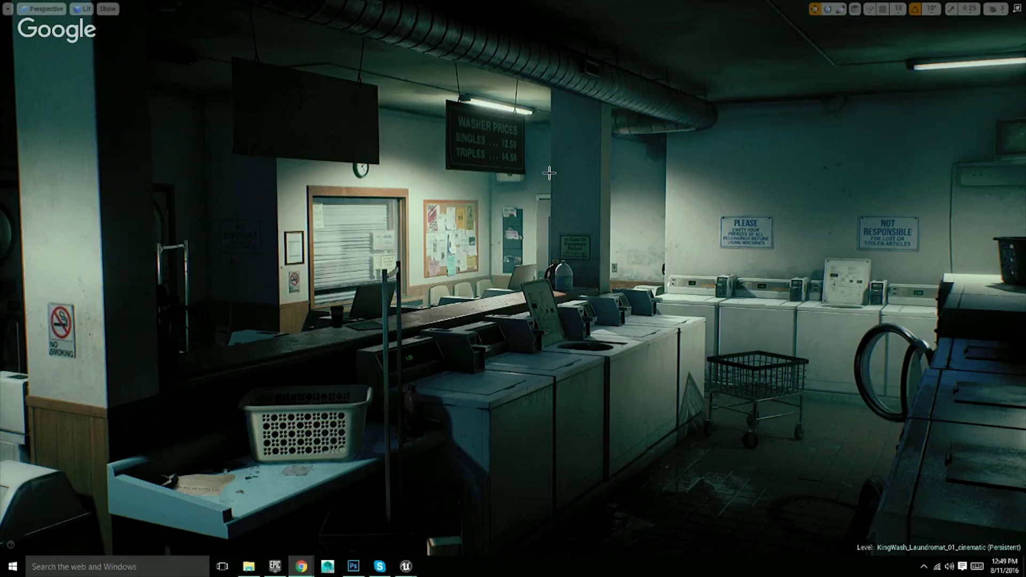
# - Return to the Laundromat scene in Unreal Editor and view the open washer in the row up close
pyautogui.moveTo(498, 357)
pyautogui.mouseDown(button='right')
pyautogui.moveTo(567, 353)
pyautogui.moveTo(567, 417)
pyautogui.moveTo(545, 347)
pyautogui.moveTo(503, 357)
pyautogui.mouseUp(button='right')
pyautogui.press('w')
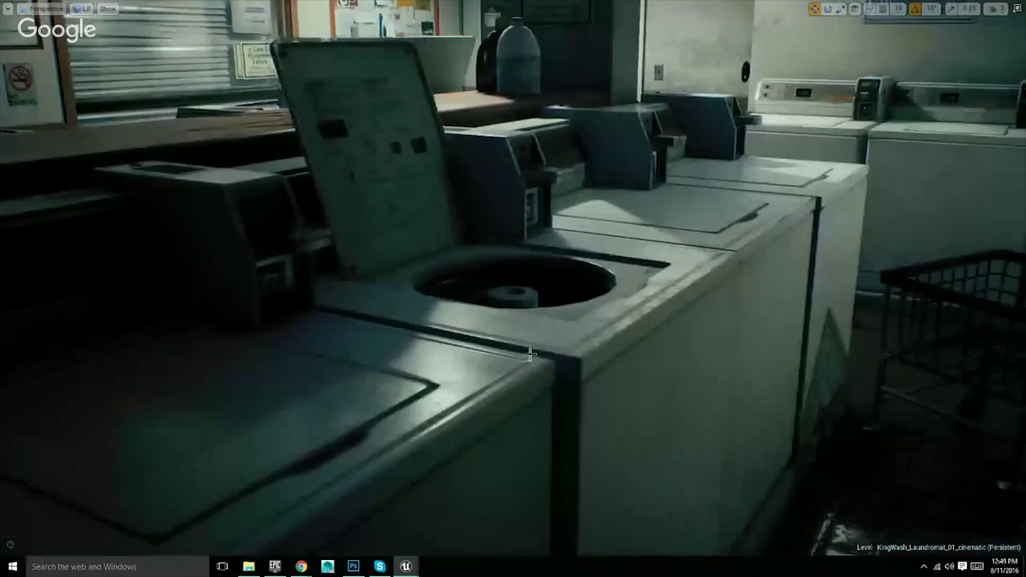
# - Leave the immersive view with the open washer selected and open a Details window with its hidden actor settings expanded
pyautogui.click(581, 387)
pyautogui.press('F11')
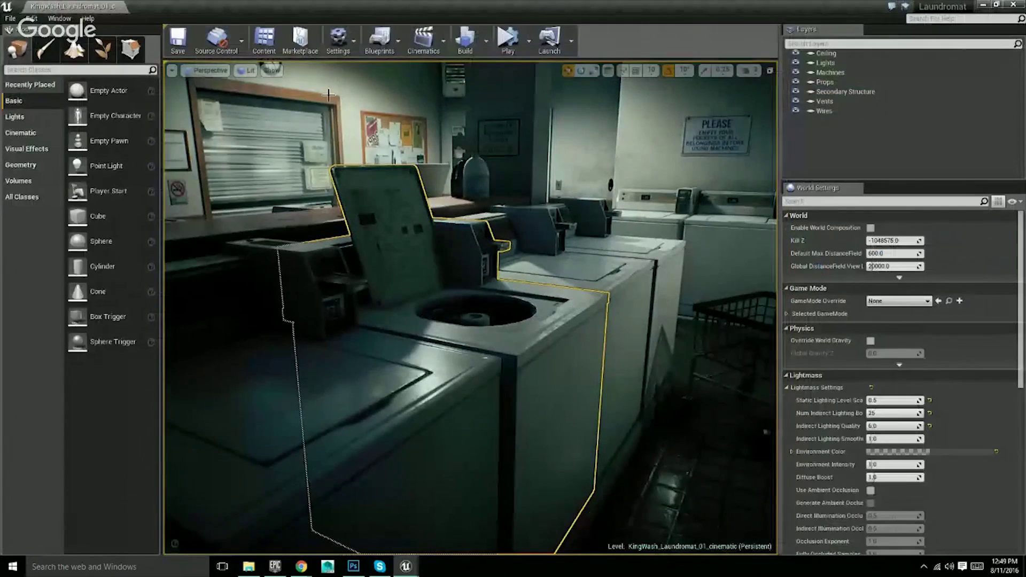
pyautogui.click(59, 18)
pyautogui.moveTo(80, 39)
pyautogui.click(187, 39)
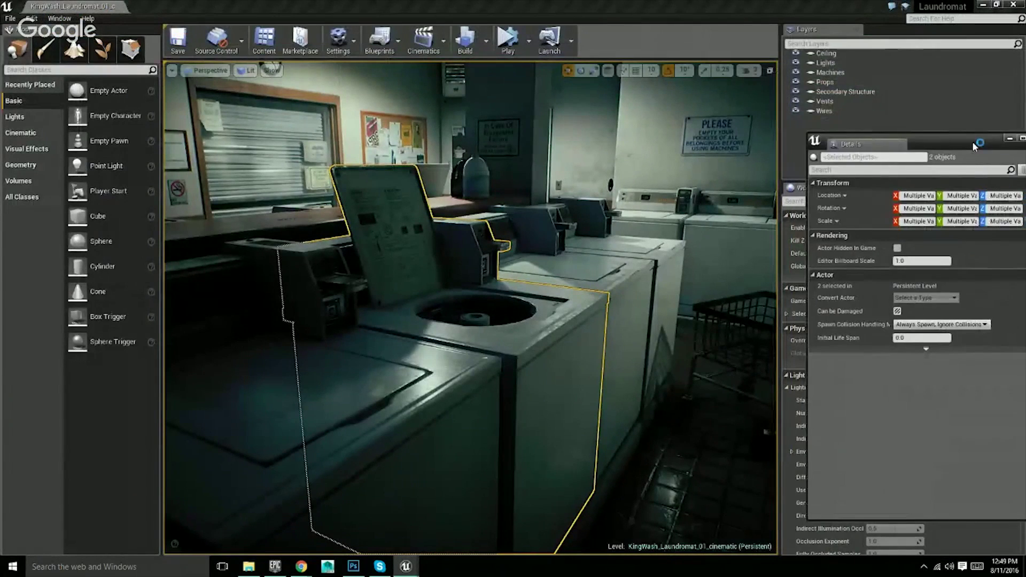
pyautogui.click(878, 357)
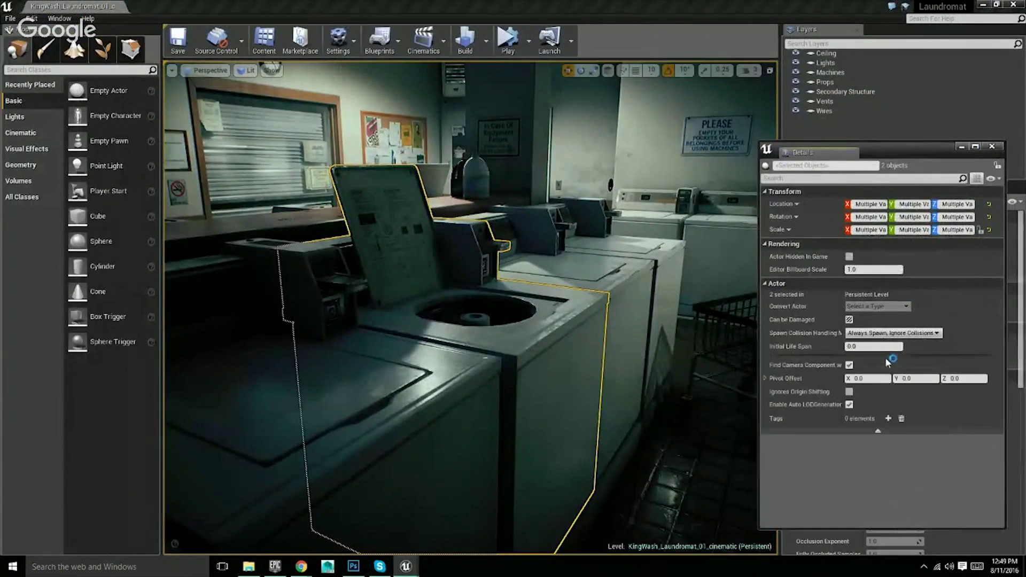
# - Unlock the washer's actor group and select the landro_dryer_door_01 lid component of the open washer
pyautogui.rightClick(497, 304)
pyautogui.moveTo(529, 162)
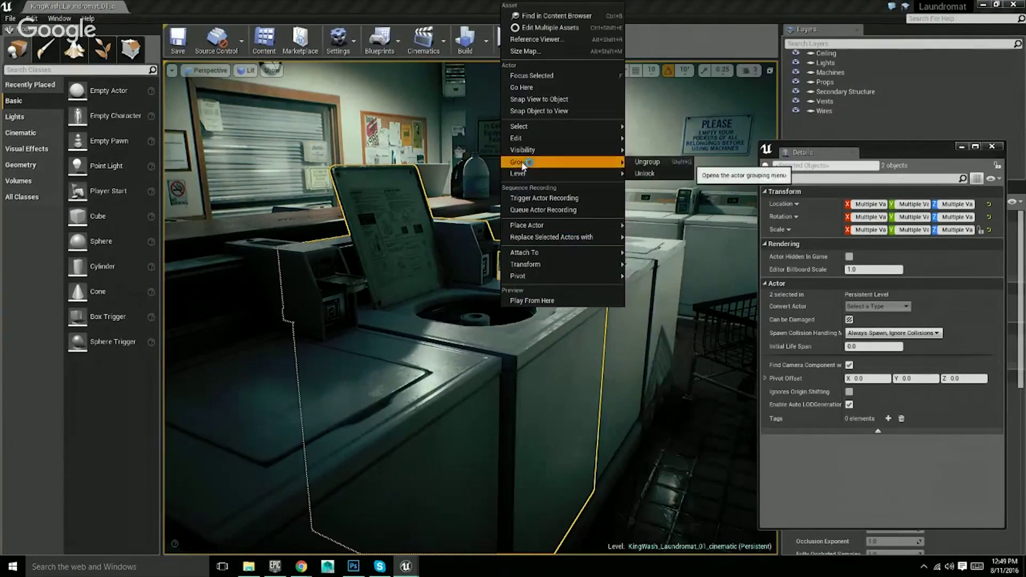
pyautogui.click(676, 174)
pyautogui.click(551, 319)
pyautogui.click(844, 219)
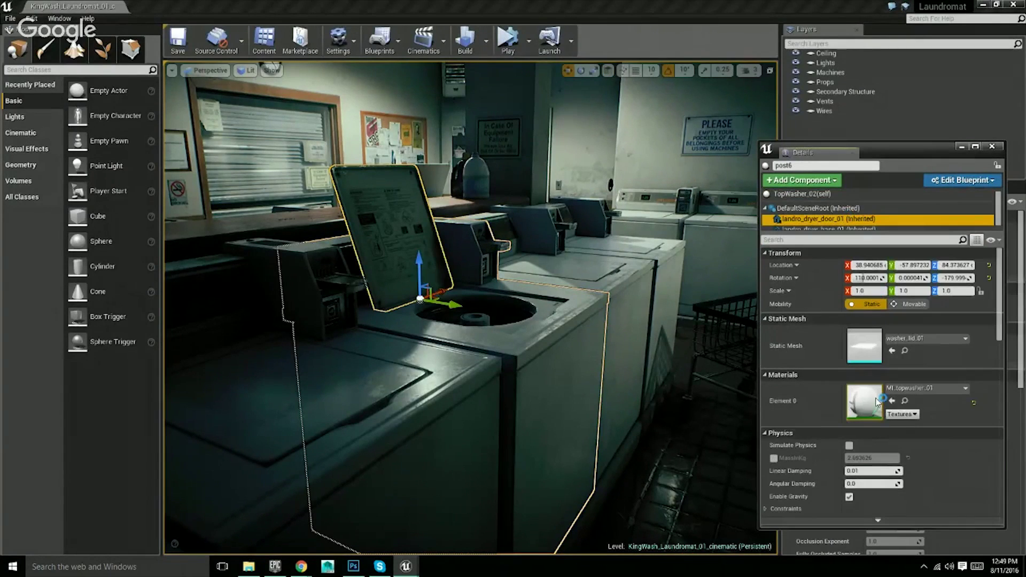
# - Open the lid's MI_topwasher_01 material instance and enlarge its editor window over the level
pyautogui.doubleClick(845, 219)
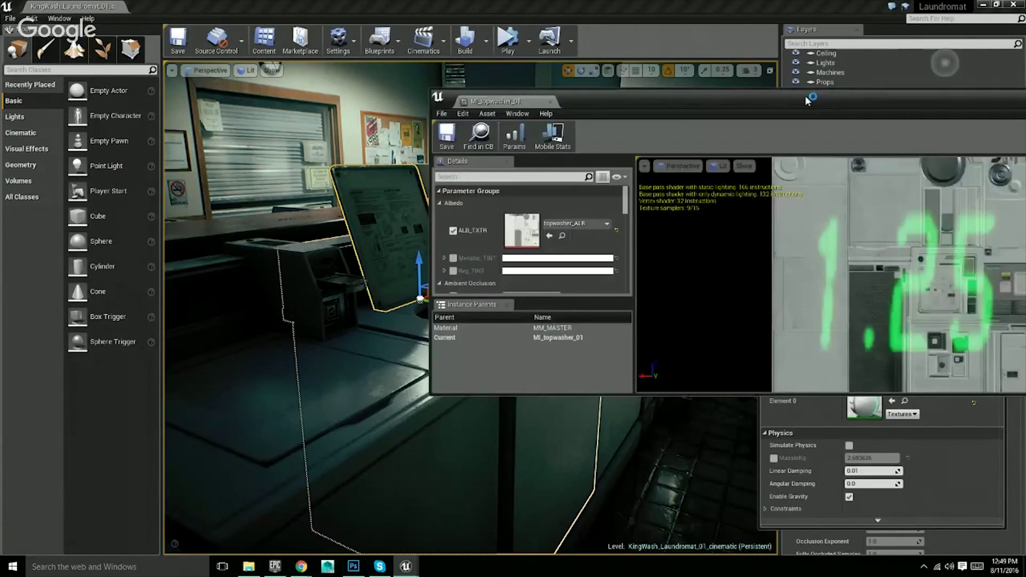
pyautogui.doubleClick(807, 101)
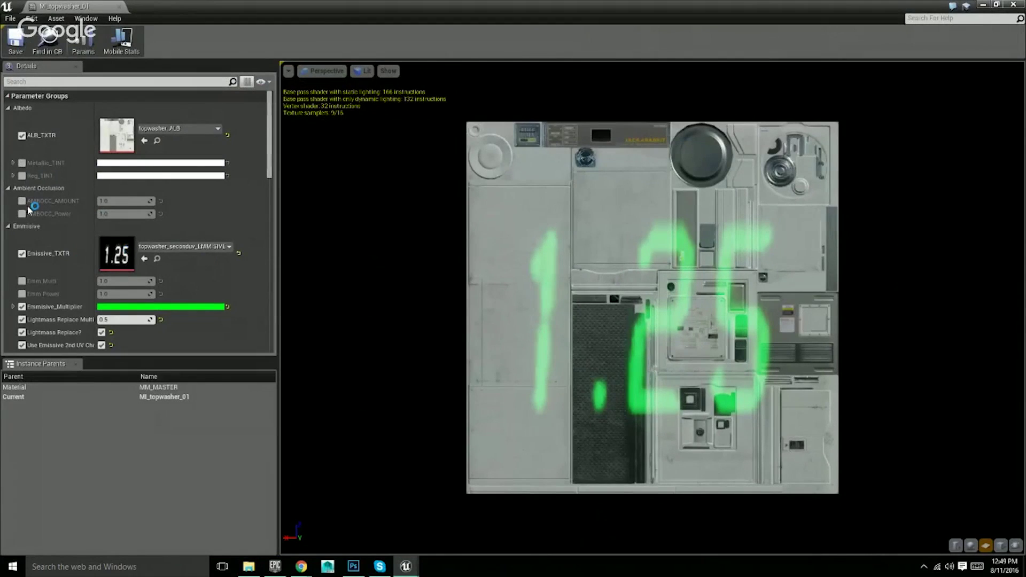
pyautogui.doubleClick(186, 12)
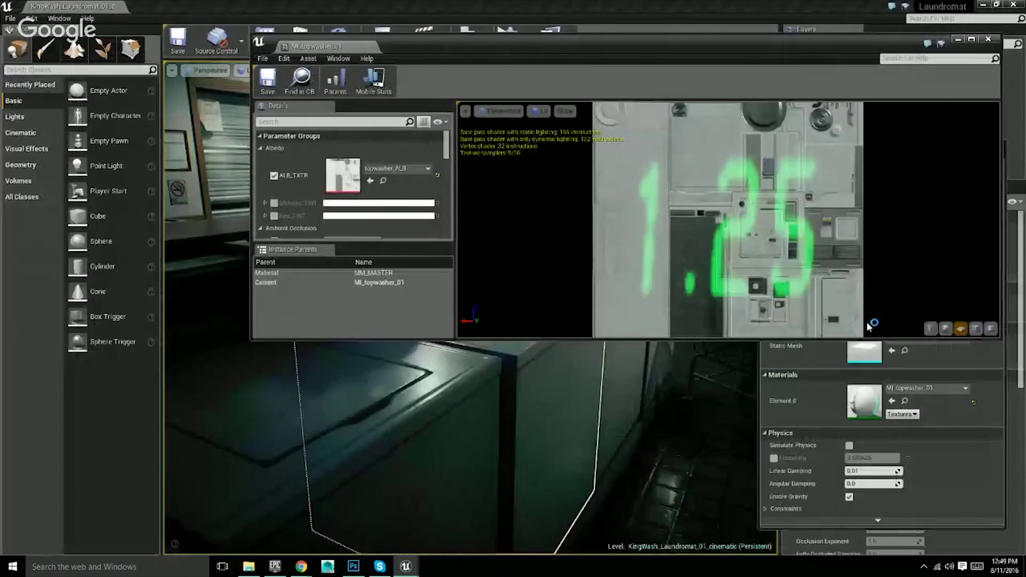
pyautogui.moveTo(858, 340); pyautogui.dragTo(833, 531)
# - Change the Emmisive_Multiplier colour to red with values R 1.25, G 0.377 and B 0.414
pyautogui.scroll(-3, 448, 322)
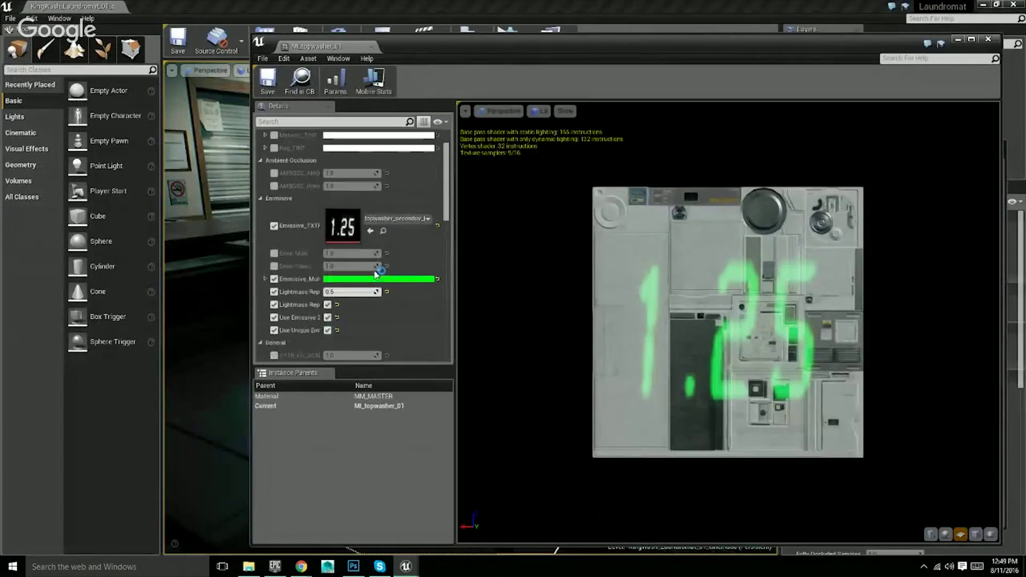
pyautogui.click(341, 283)
pyautogui.moveTo(452, 329); pyautogui.dragTo(444, 357)
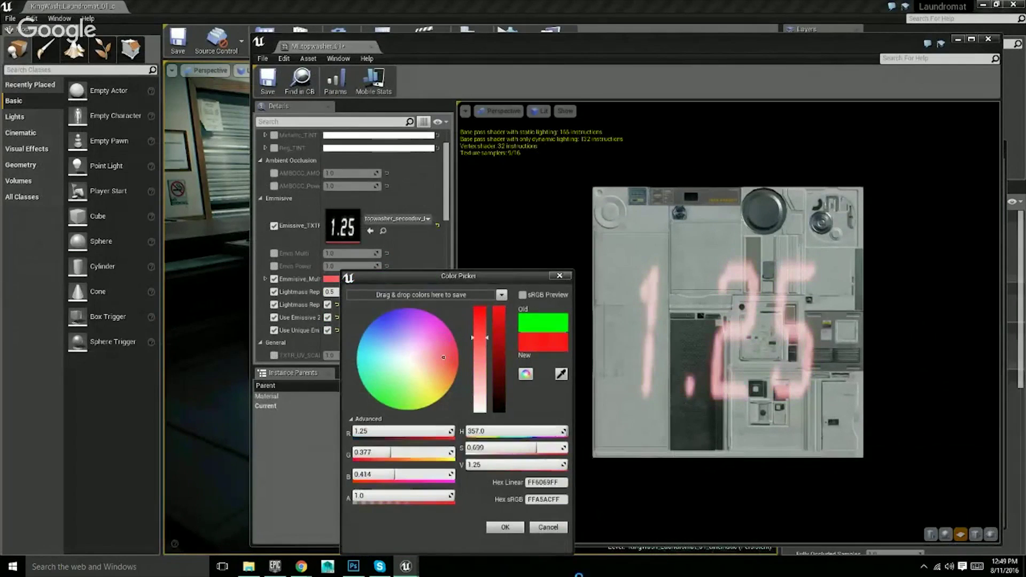
pyautogui.click(498, 525)
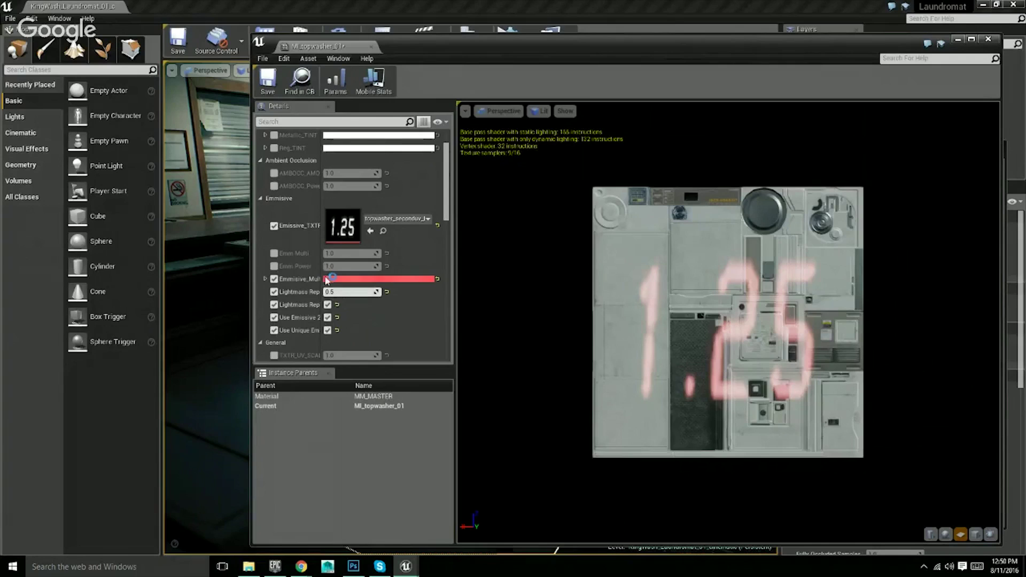
# - Examine the emissive, normal, roughness and metallic wear parameters of the washer material, and minimise its editor
pyautogui.moveTo(322, 271); pyautogui.dragTo(344, 277)
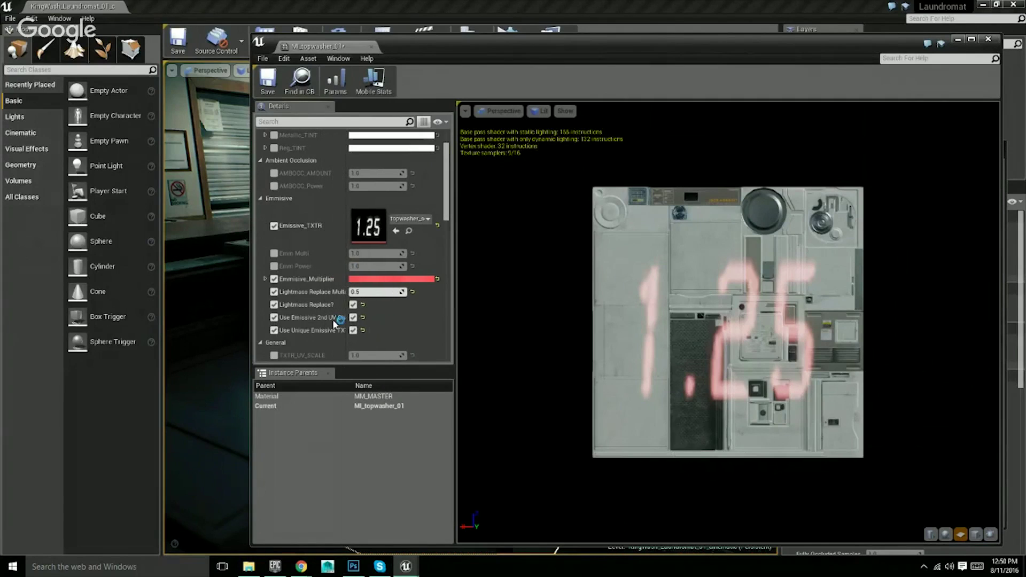
pyautogui.scroll(-5, 334, 324)
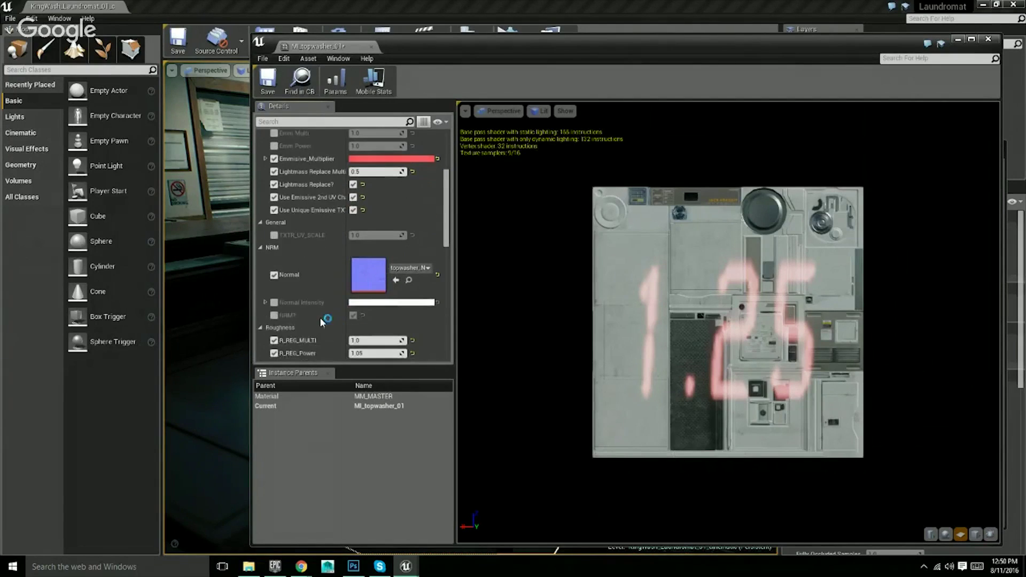
pyautogui.scroll(-2, 354, 313)
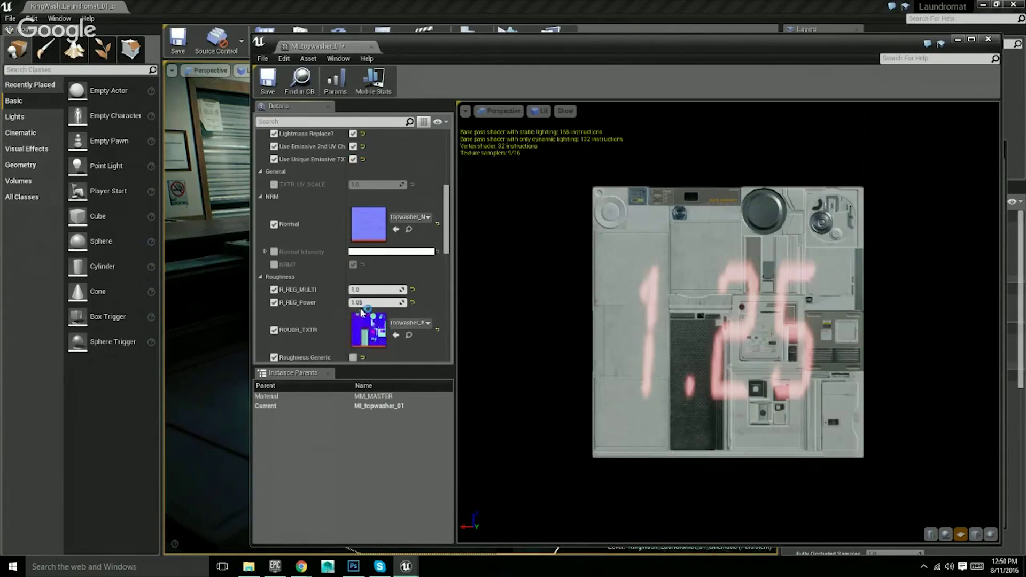
pyautogui.scroll(-2, 363, 311)
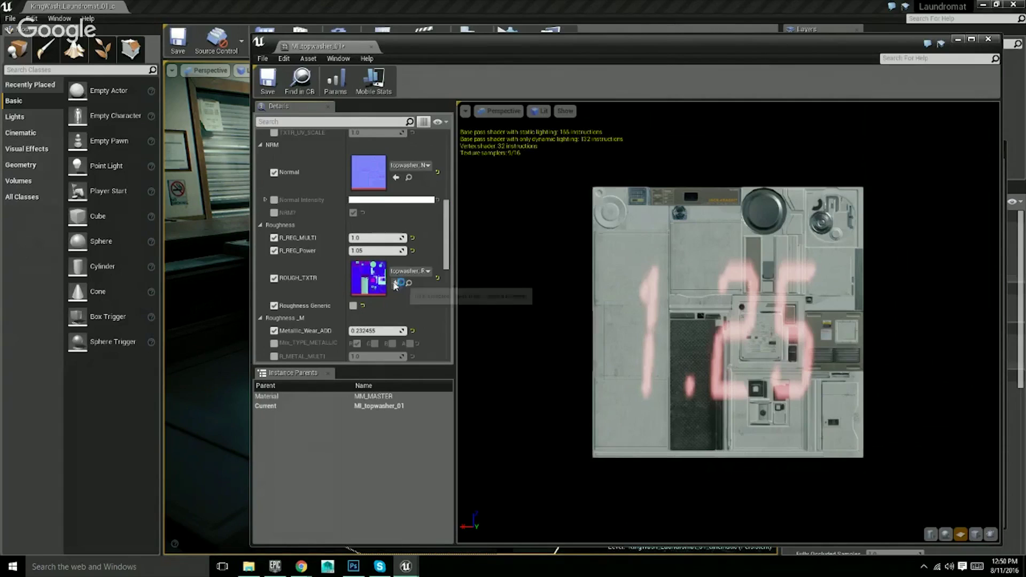
pyautogui.scroll(-2, 379, 298)
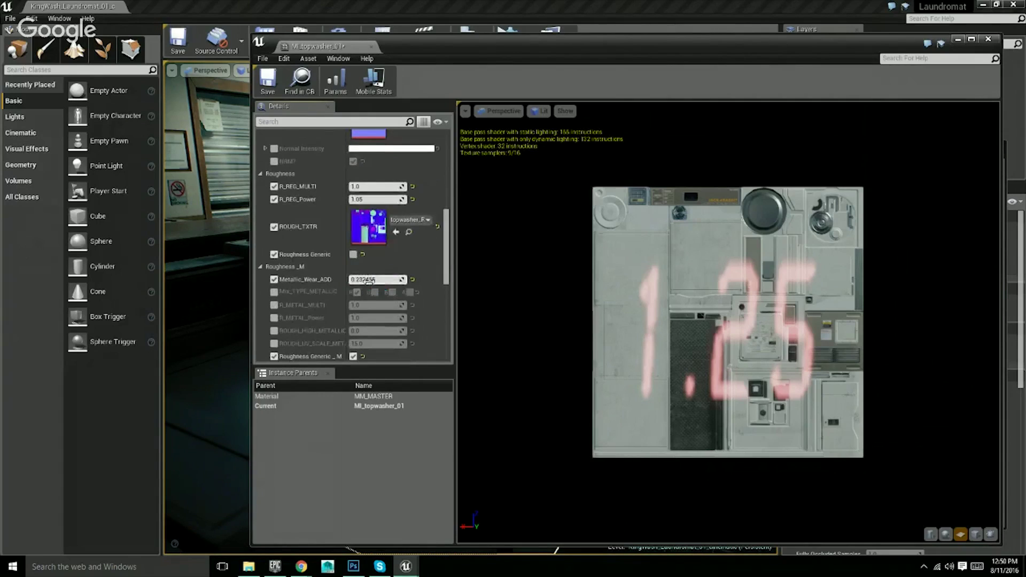
pyautogui.scroll(-1, 378, 308)
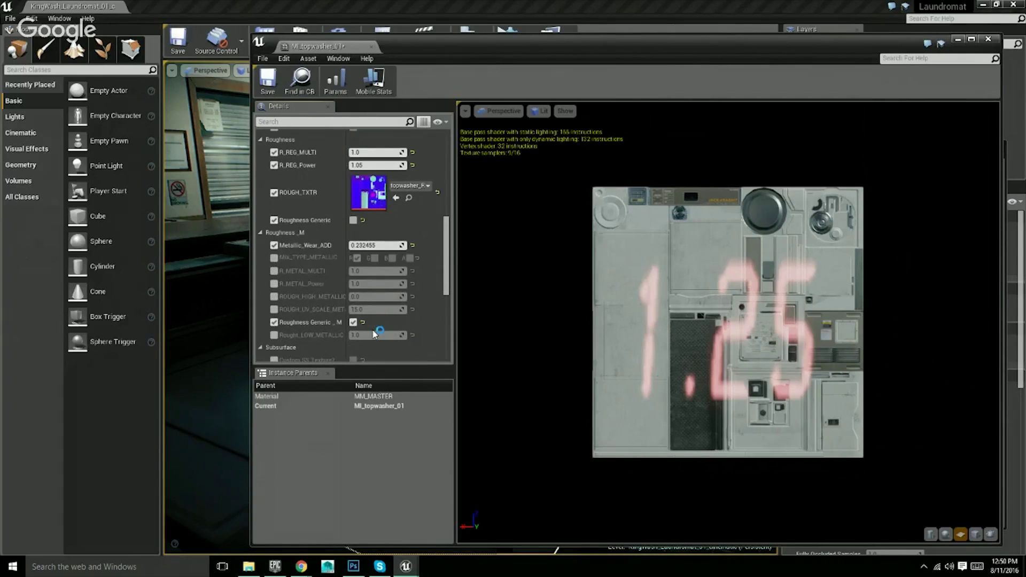
pyautogui.scroll(-1, 373, 320)
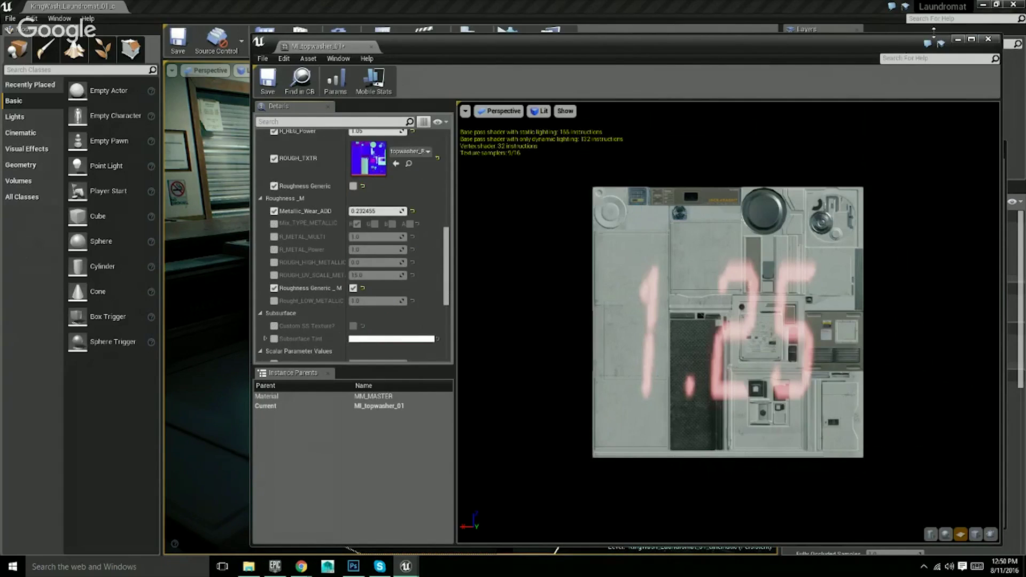
pyautogui.click(962, 38)
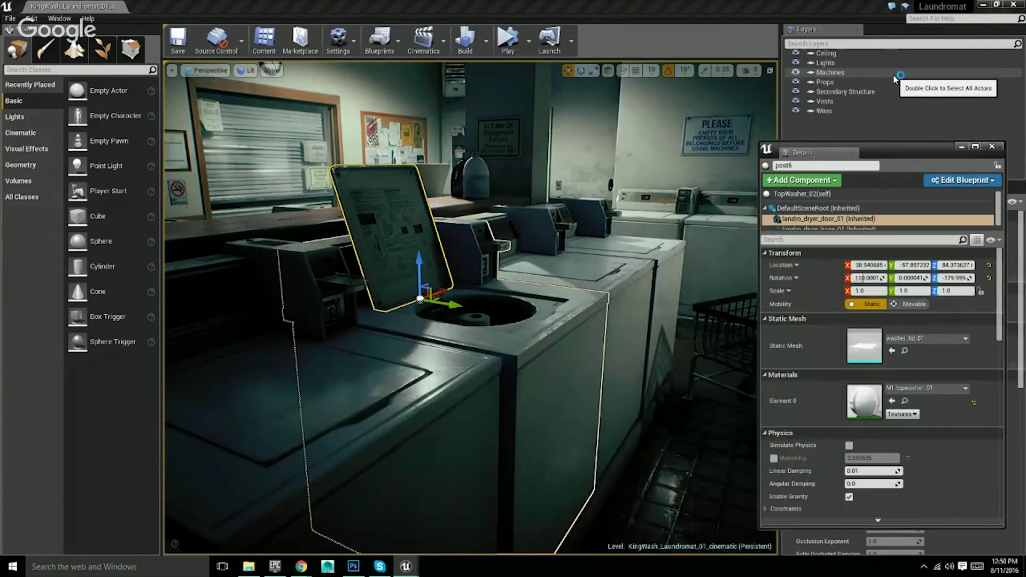
# - View the laundromat from further back, and examine the tops, fronts and edge wear of the washer row up close
pyautogui.moveTo(618, 326); pyautogui.dragTo(596, 345, button='right')
pyautogui.press('s')
pyautogui.press('g')
pyautogui.press('s')
pyautogui.press('s')
pyautogui.press('w')
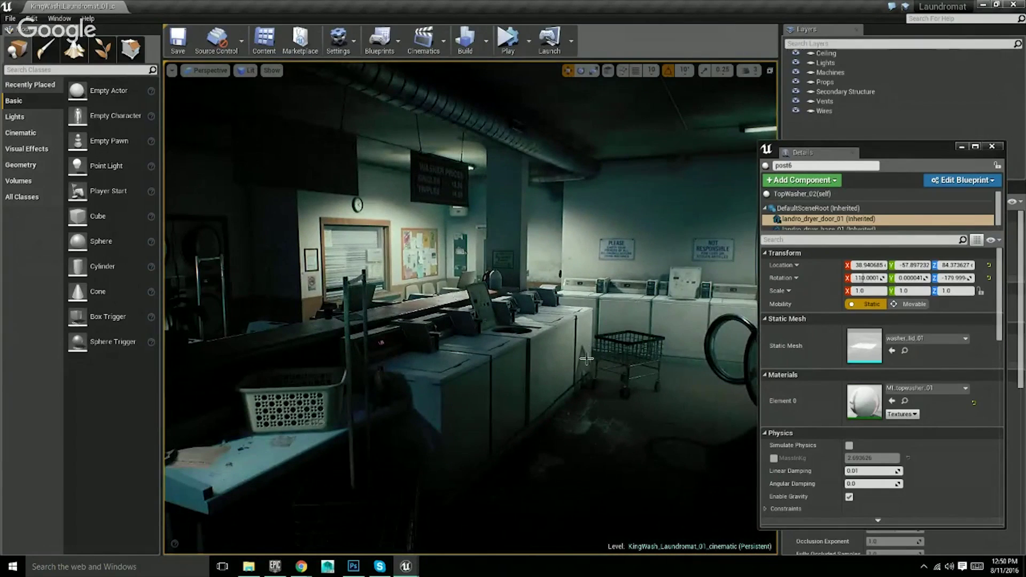
pyautogui.moveTo(588, 357); pyautogui.dragTo(586, 359, button='right')
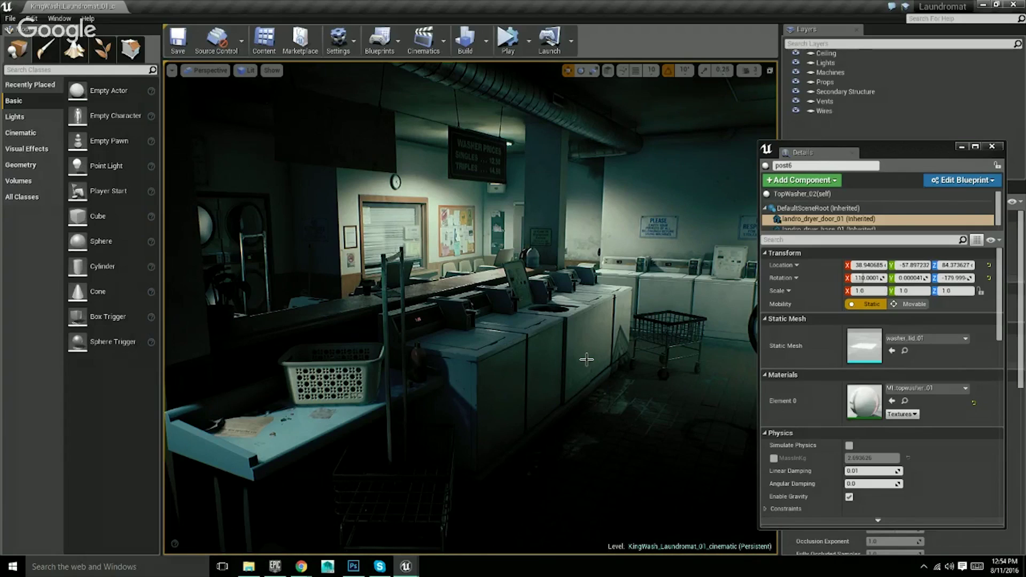
pyautogui.moveTo(586, 359); pyautogui.dragTo(456, 470, button='right')
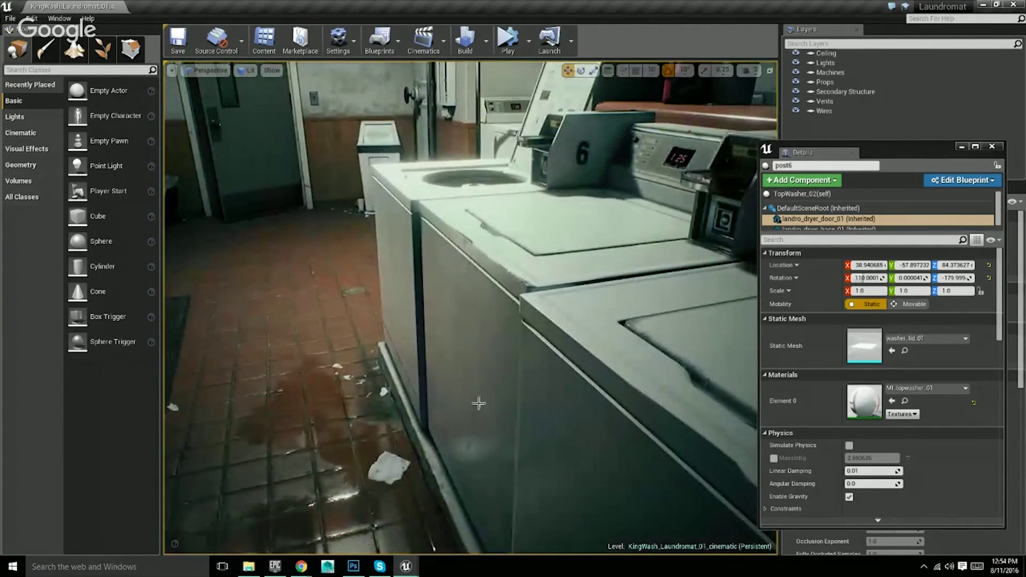
pyautogui.moveTo(480, 320); pyautogui.dragTo(441, 253, button='right')
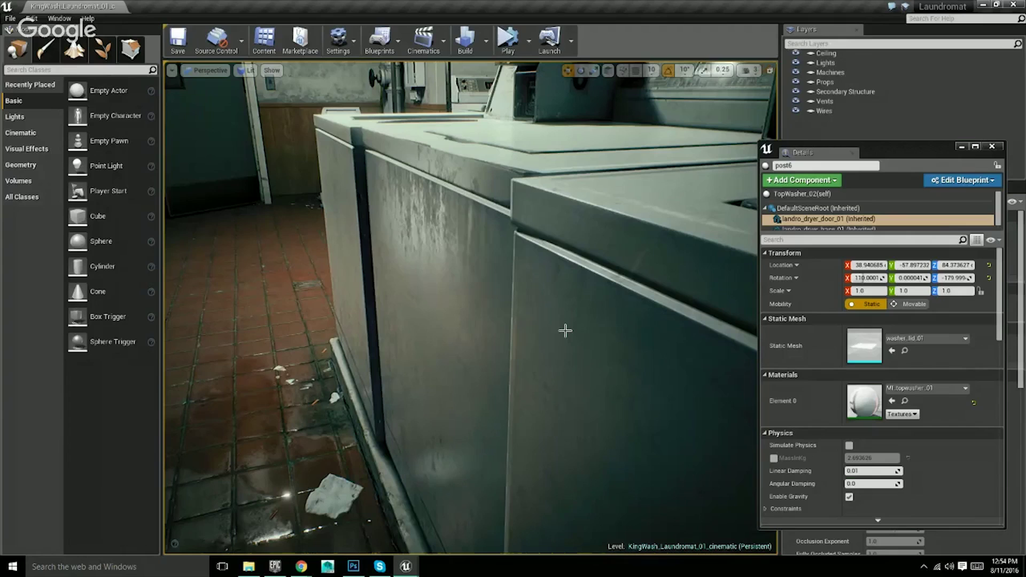
pyautogui.scroll(-5, 565, 330)
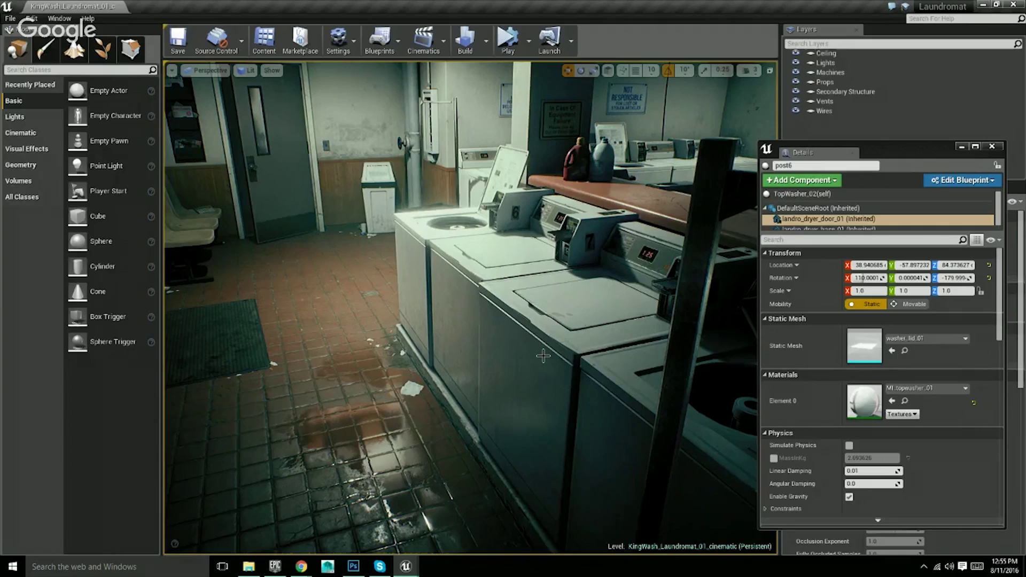
pyautogui.scroll(-2, 543, 356)
# - In mesh paint mode, clear the painted puddle from the floor tile beside the washers and try a white stroke in the Red, Green and Blue channels
pyautogui.moveTo(543, 355); pyautogui.dragTo(572, 343, button='right')
pyautogui.moveTo(475, 370); pyautogui.dragTo(476, 370, button='right')
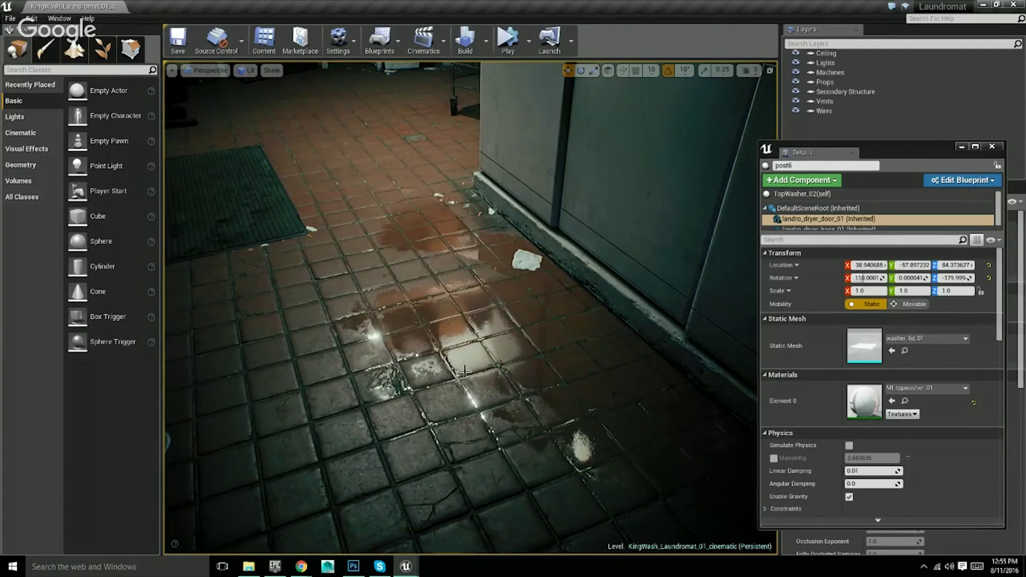
pyautogui.click(52, 50)
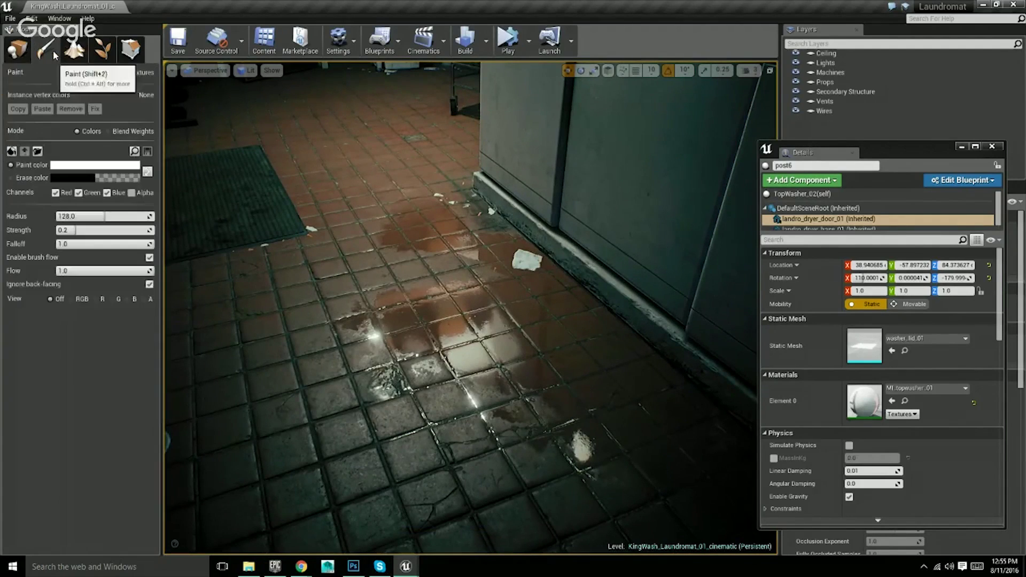
pyautogui.click(350, 362)
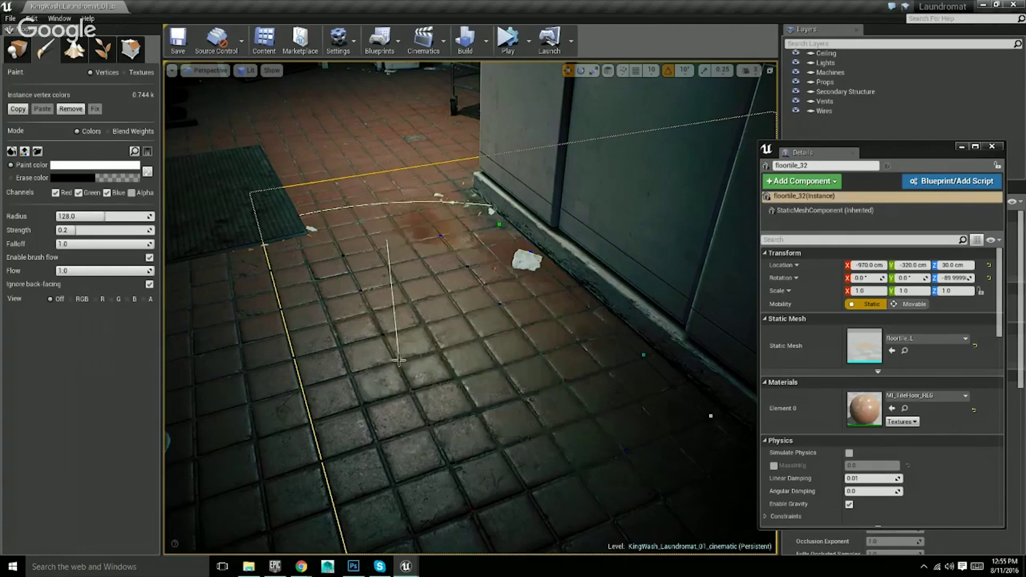
pyautogui.keyDown('ctrl'); pyautogui.moveTo(396, 369); pyautogui.dragTo(406, 362); pyautogui.keyUp('ctrl')
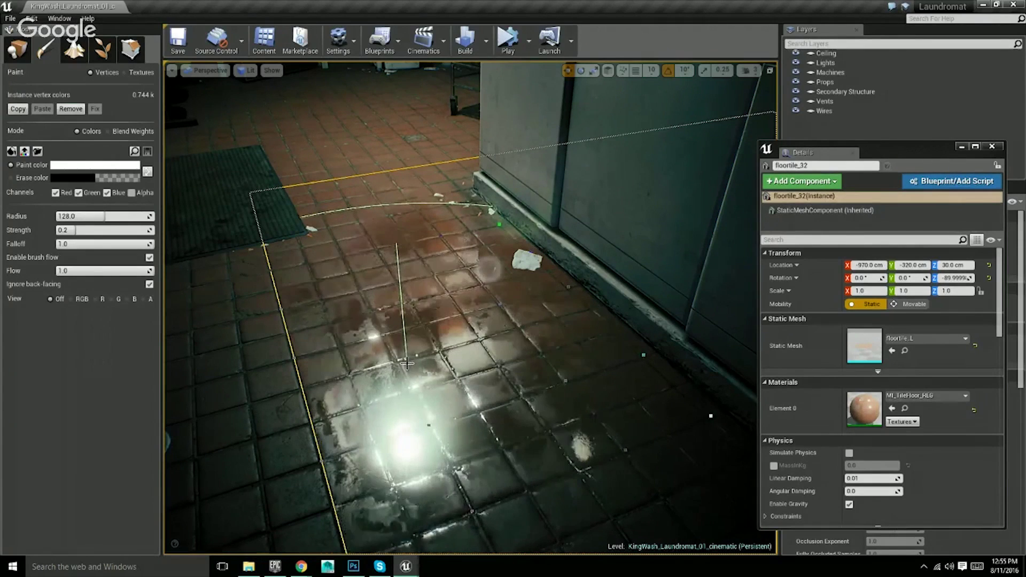
pyautogui.hotkey('ctrl', 'z')
# - Paint cracked tiles on the floor in the Red channel only, with a brush radius of about 23.5
pyautogui.click(107, 192)
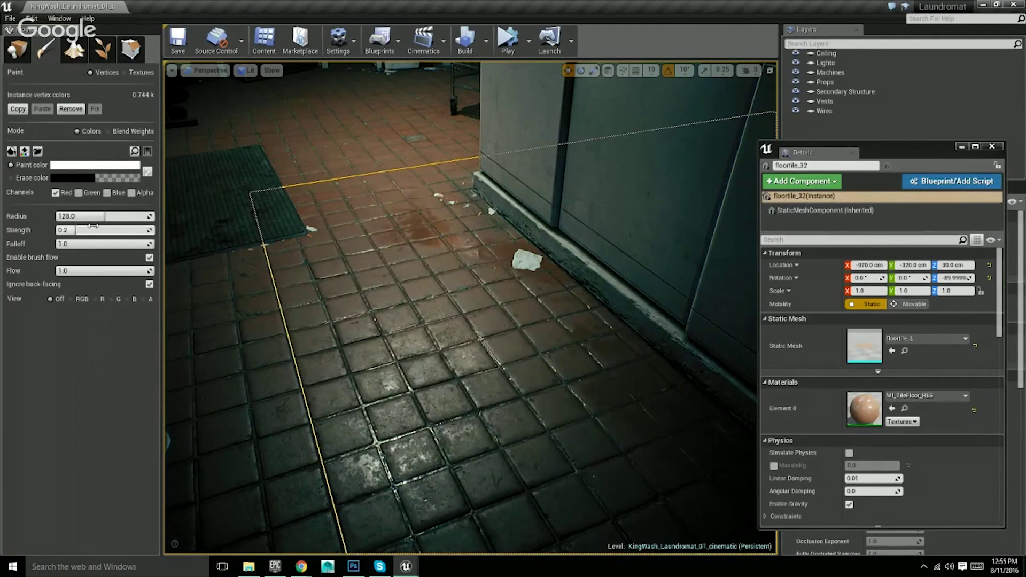
pyautogui.moveTo(104, 216); pyautogui.dragTo(67, 216)
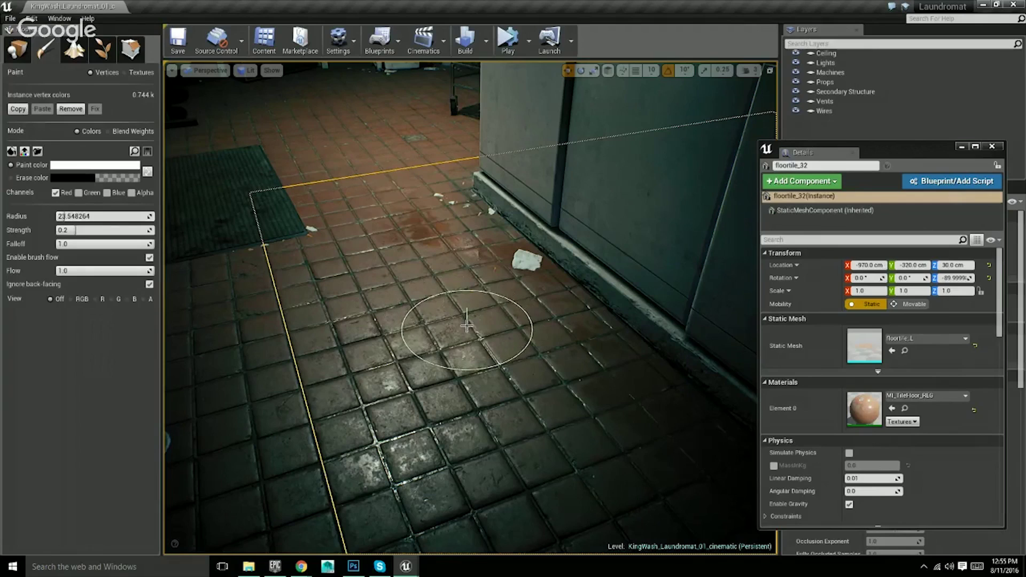
pyautogui.moveTo(463, 305)
pyautogui.mouseDown()
pyautogui.moveTo(485, 344)
pyautogui.moveTo(463, 425)
pyautogui.moveTo(360, 394)
pyautogui.moveTo(481, 412)
pyautogui.moveTo(522, 354)
pyautogui.moveTo(481, 316)
pyautogui.moveTo(345, 267)
pyautogui.moveTo(399, 204)
pyautogui.moveTo(367, 201)
pyautogui.moveTo(412, 235)
pyautogui.moveTo(522, 360)
pyautogui.moveTo(448, 258)
pyautogui.mouseUp()
# - Restrict vertex painting to the Green channel and paint grime over the floor tiles beside the washers
pyautogui.click(63, 192)
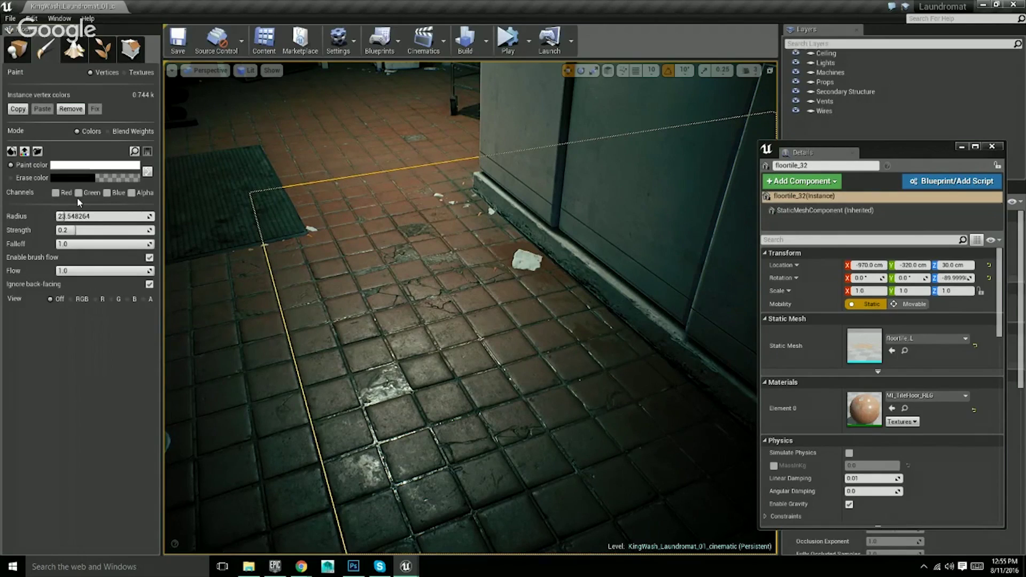
pyautogui.click(79, 192)
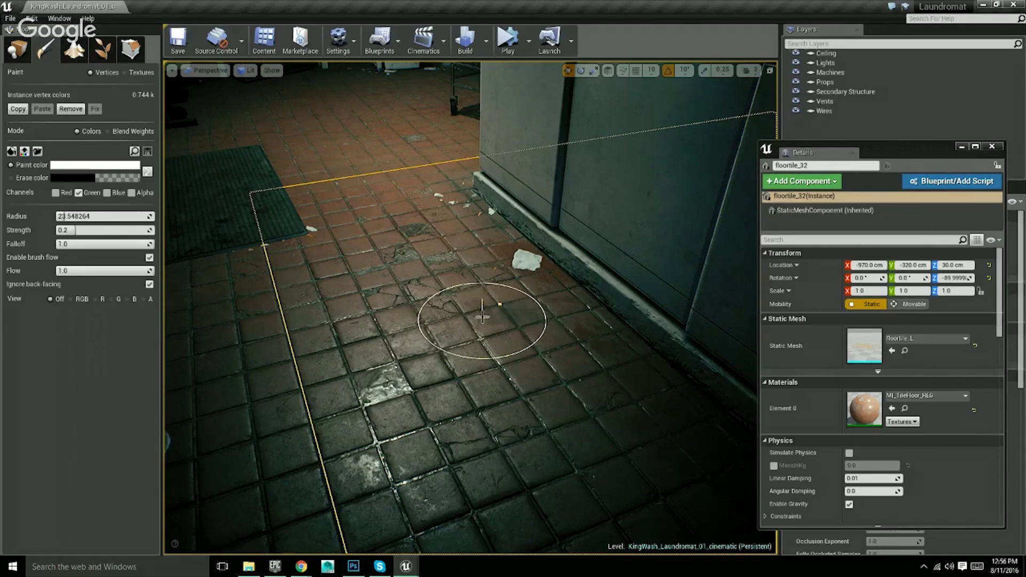
pyautogui.moveTo(428, 364)
pyautogui.mouseDown()
pyautogui.moveTo(385, 374)
pyautogui.moveTo(369, 293)
pyautogui.moveTo(344, 258)
pyautogui.moveTo(431, 241)
pyautogui.moveTo(573, 305)
pyautogui.moveTo(639, 380)
pyautogui.moveTo(518, 246)
pyautogui.moveTo(652, 362)
pyautogui.moveTo(512, 397)
pyautogui.moveTo(428, 367)
pyautogui.moveTo(435, 344)
pyautogui.moveTo(394, 321)
pyautogui.moveTo(535, 361)
pyautogui.mouseUp()
# - Paint a wet puddle over the floor tiles in the Blue channel only, and erase part of it on the mat side
pyautogui.click(91, 193)
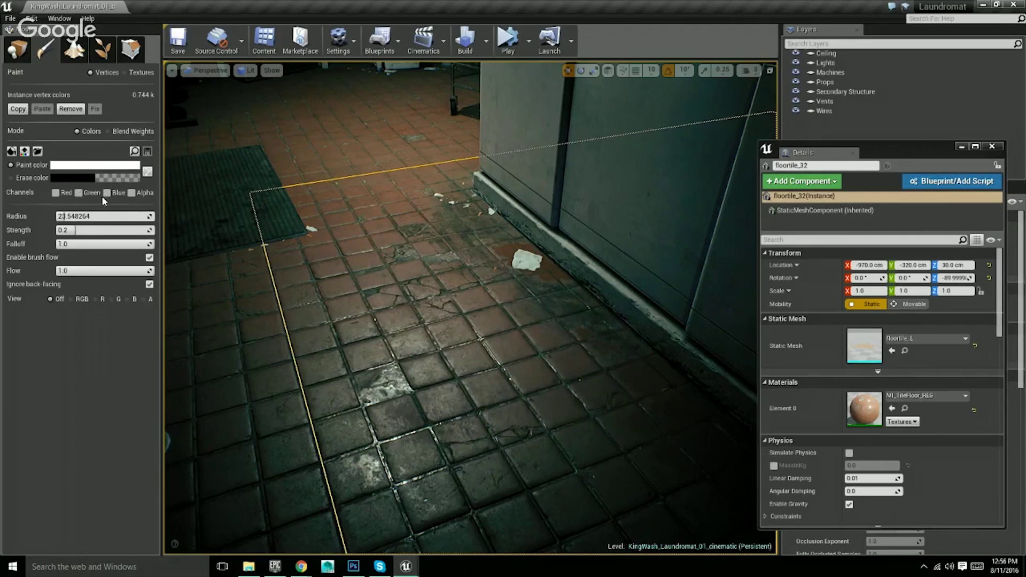
pyautogui.click(109, 193)
pyautogui.moveTo(501, 311)
pyautogui.mouseDown()
pyautogui.moveTo(488, 298)
pyautogui.moveTo(500, 298)
pyautogui.moveTo(481, 294)
pyautogui.moveTo(487, 221)
pyautogui.moveTo(428, 243)
pyautogui.moveTo(591, 335)
pyautogui.moveTo(492, 367)
pyautogui.moveTo(431, 371)
pyautogui.moveTo(396, 369)
pyautogui.moveTo(385, 343)
pyautogui.moveTo(492, 435)
pyautogui.mouseUp()
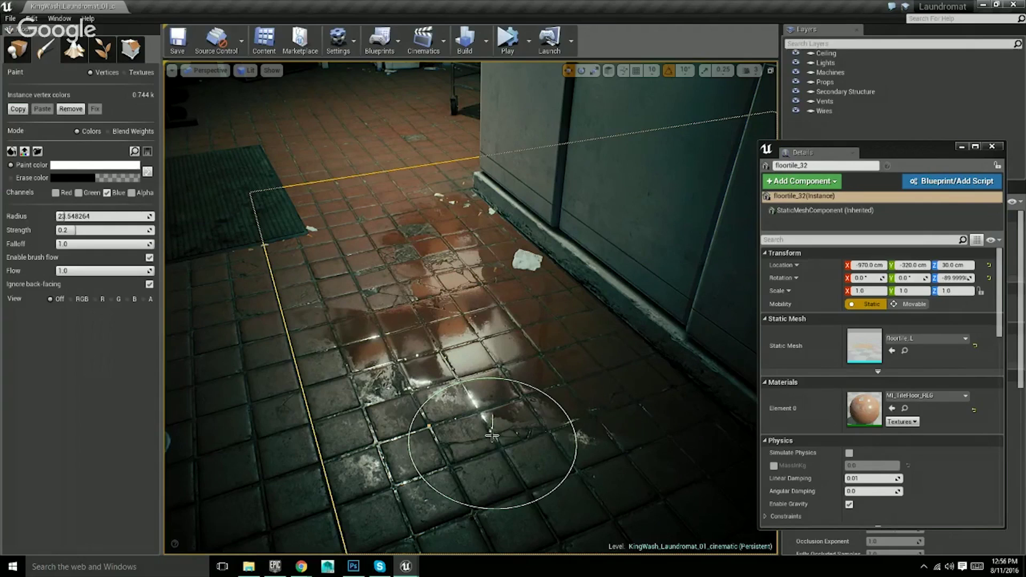
pyautogui.moveTo(372, 318)
pyautogui.keyDown('shift'); pyautogui.mouseDown()
pyautogui.moveTo(393, 338)
pyautogui.moveTo(381, 323)
pyautogui.moveTo(374, 353)
pyautogui.moveTo(358, 321)
pyautogui.moveTo(377, 355)
pyautogui.moveTo(382, 328)
pyautogui.moveTo(379, 348)
pyautogui.moveTo(390, 337)
pyautogui.moveTo(430, 342)
pyautogui.mouseUp(); pyautogui.keyUp('shift')
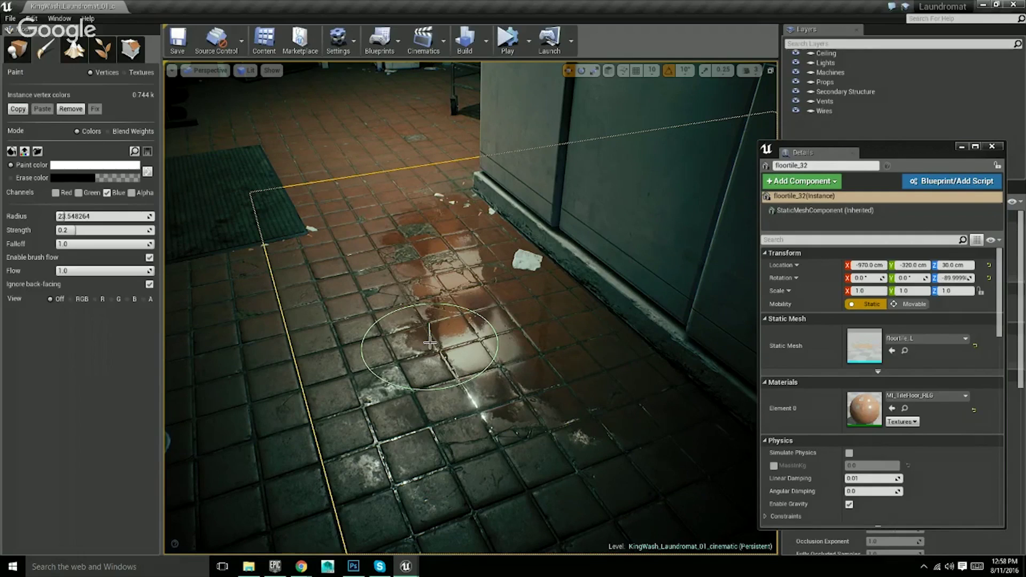
# - Leave mesh painting for placement mode and view the painted floor together with the washers and back door
pyautogui.press('s')
pyautogui.moveTo(430, 342); pyautogui.dragTo(434, 236, button='right')
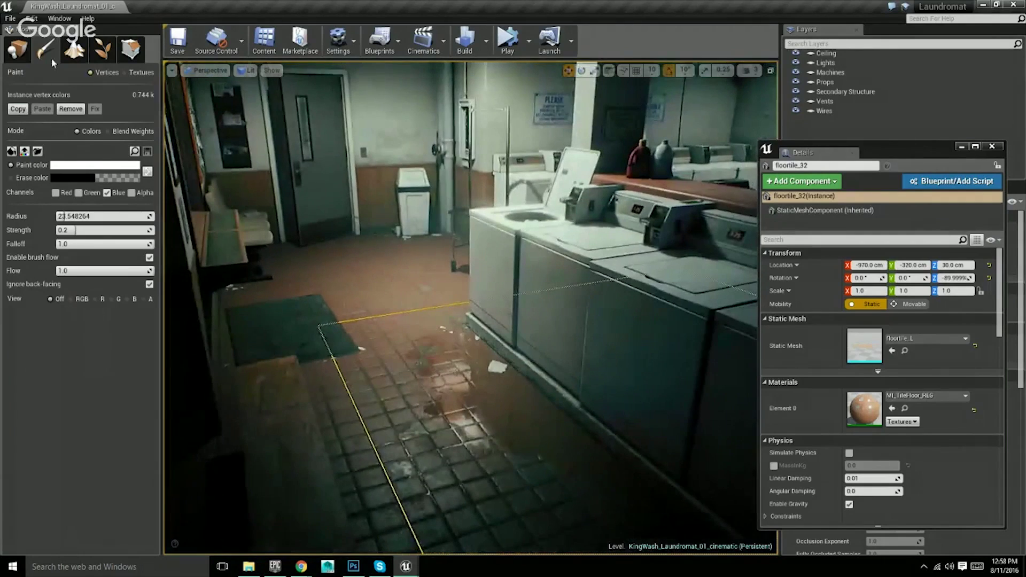
pyautogui.click(17, 48)
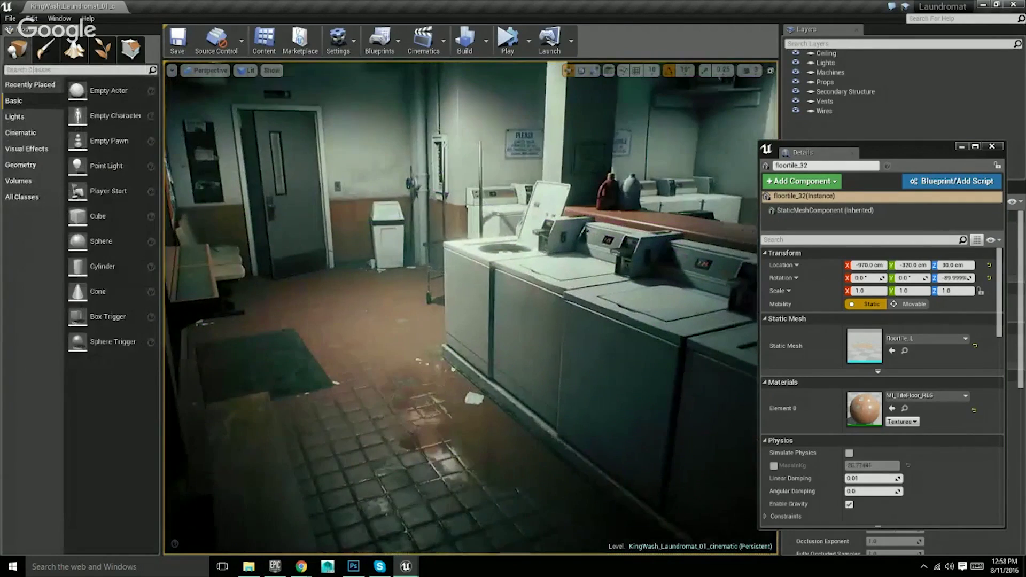
pyautogui.moveTo(478, 332); pyautogui.dragTo(477, 319, button='right')
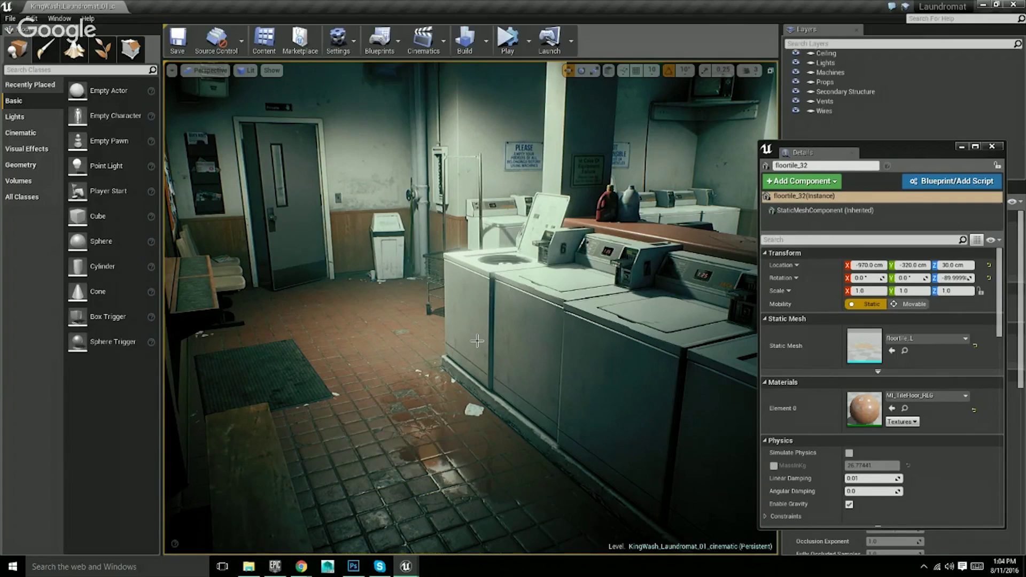
# - Examine the wire laundry cart, the row of washers and the dryer wall in the laundromat
pyautogui.press('w')
pyautogui.moveTo(321, 356); pyautogui.dragTo(543, 348, button='right')
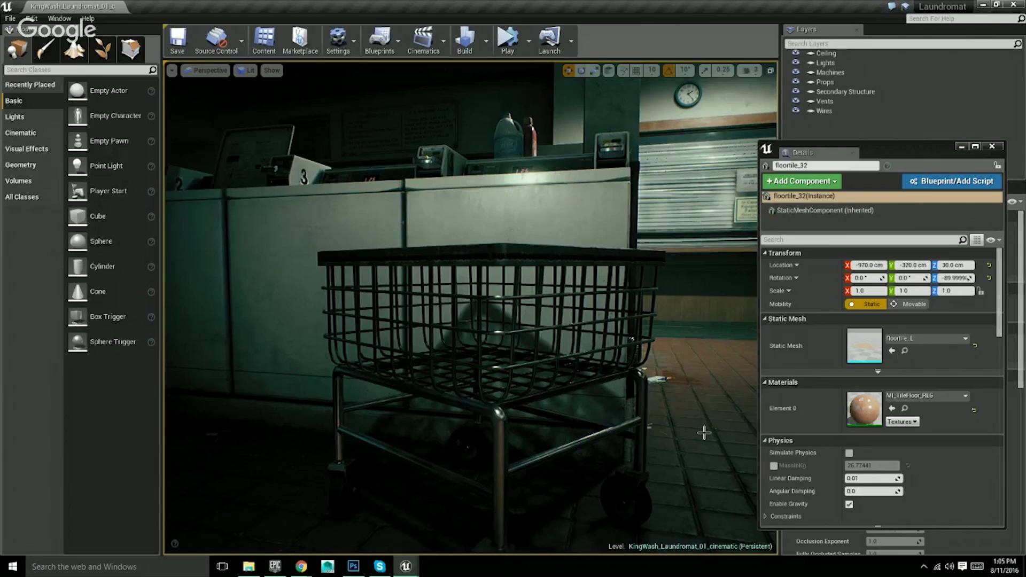
pyautogui.moveTo(702, 419); pyautogui.dragTo(701, 419, button='right')
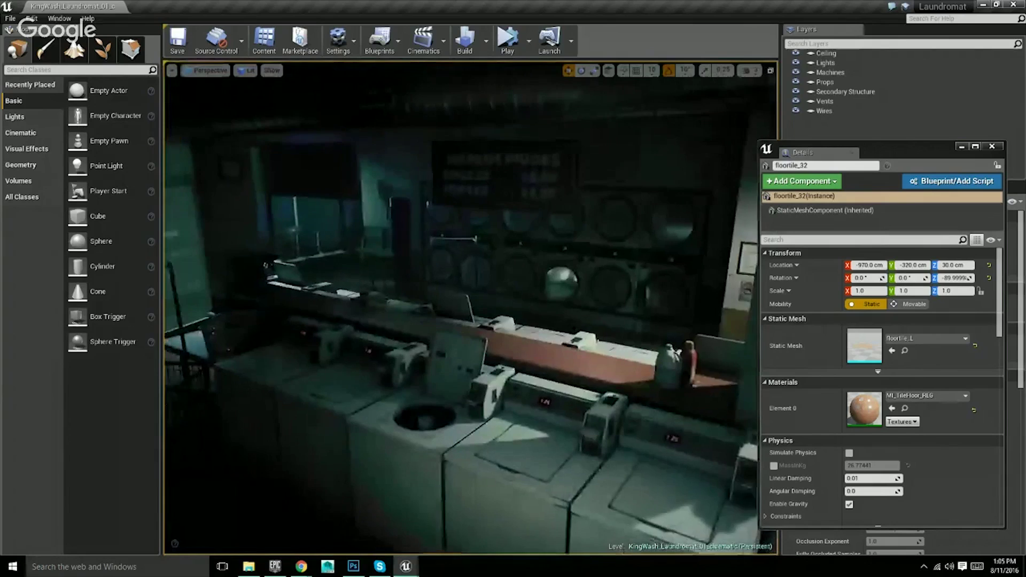
pyautogui.moveTo(699, 408); pyautogui.dragTo(671, 408, button='right')
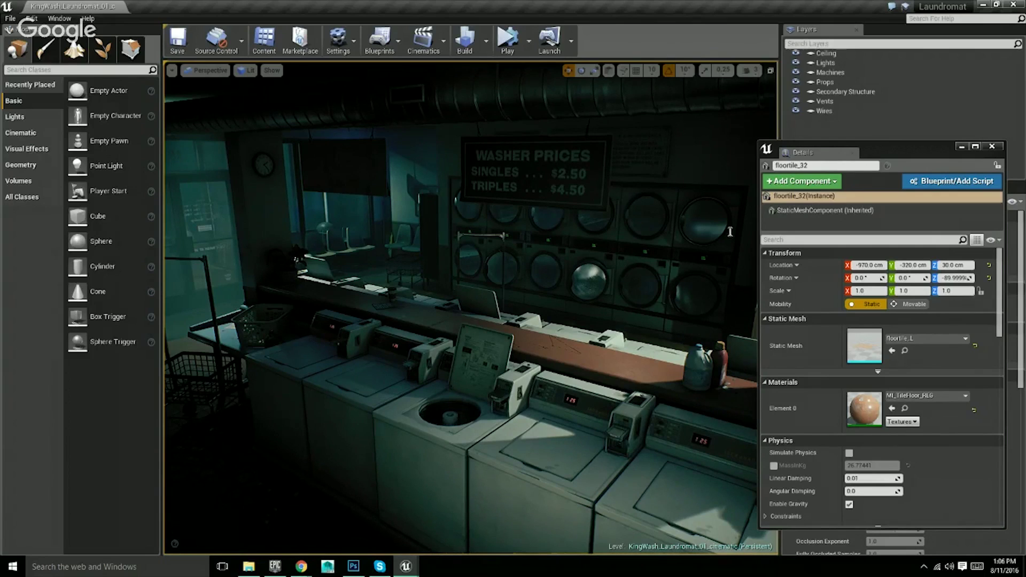
# - Switch to the SaigonOffice project and show its viewport full screen, framing the desk, window blinds and map board
pyautogui.moveTo(406, 566)
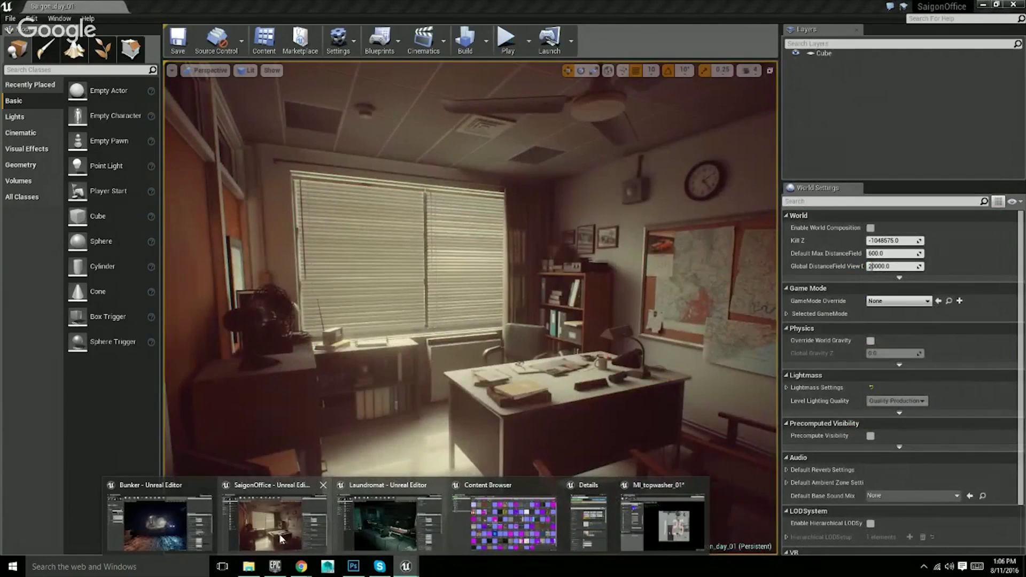
pyautogui.click(280, 536)
pyautogui.moveTo(563, 371); pyautogui.dragTo(583, 443, button='right')
pyautogui.press('F11')
pyautogui.moveTo(768, 236)
pyautogui.mouseDown(button='right')
pyautogui.moveTo(753, 300)
pyautogui.moveTo(762, 181)
pyautogui.moveTo(767, 236)
pyautogui.mouseUp(button='right')
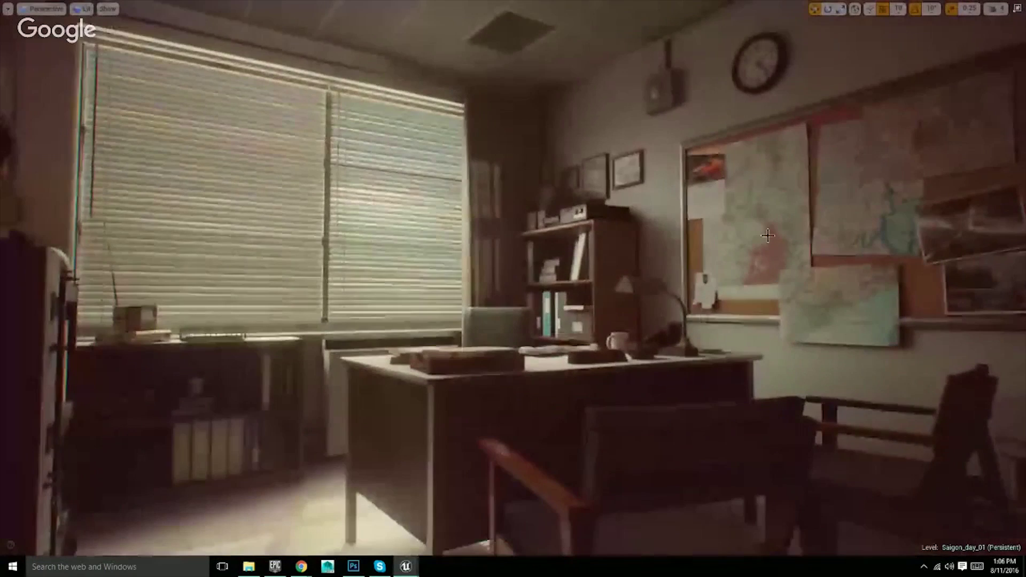
# - Set the viewport camera speed to 2 and reframe the office with the whole map board in view
pyautogui.click(997, 9)
pyautogui.moveTo(979, 34); pyautogui.dragTo(963, 33)
pyautogui.moveTo(654, 244)
pyautogui.mouseDown(button='right')
pyautogui.moveTo(655, 209)
pyautogui.moveTo(646, 284)
pyautogui.moveTo(655, 242)
pyautogui.mouseUp(button='right')
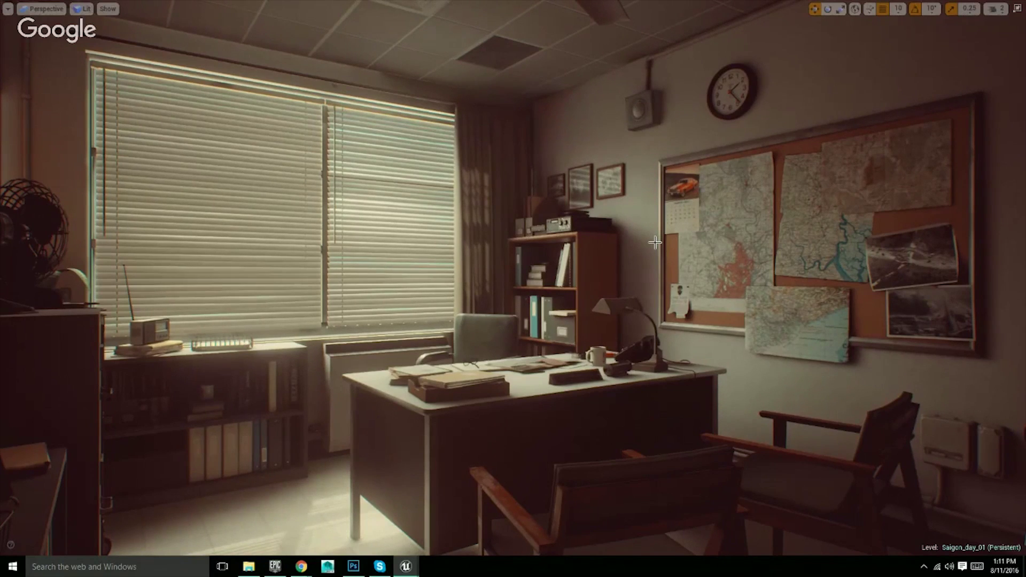
# - Inspect the props on the office desk, the flag corner and the filing cabinets beside the door
pyautogui.moveTo(622, 229); pyautogui.dragTo(686, 274, button='right')
pyautogui.press('w')
pyautogui.press('a')
pyautogui.press('s')
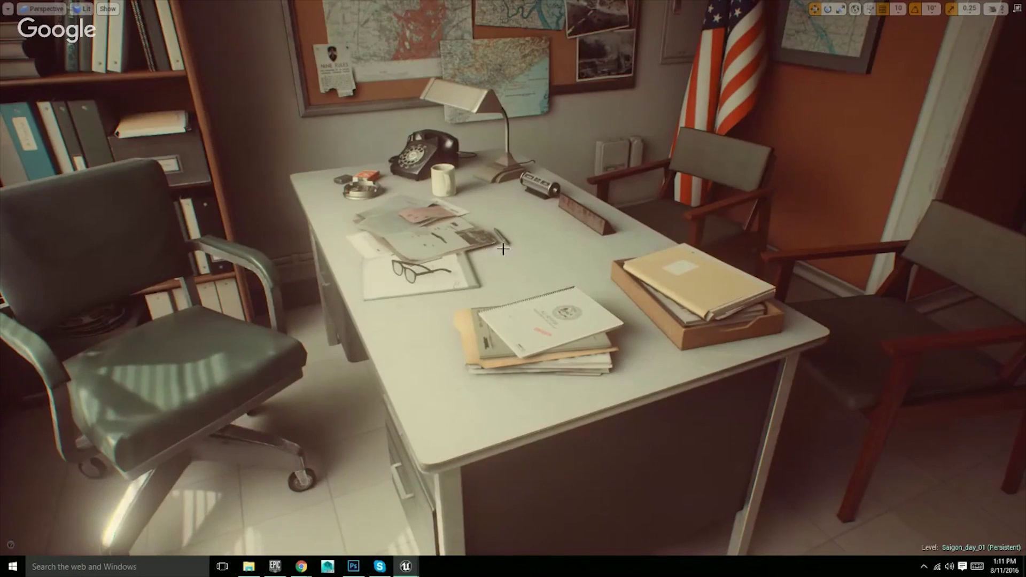
pyautogui.moveTo(507, 258); pyautogui.dragTo(690, 300, button='right')
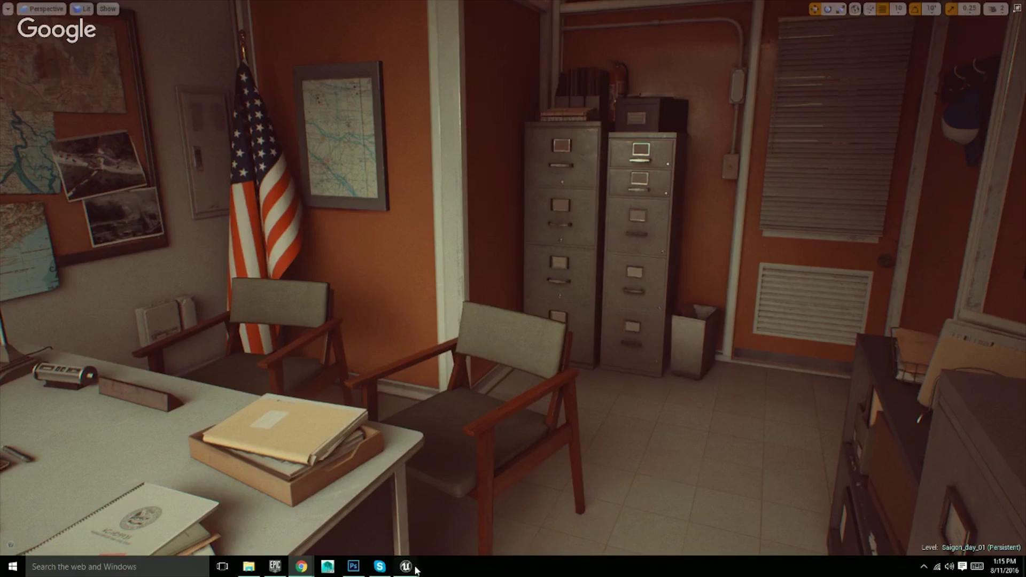
# - Switch to the Bunker project and show its tunnel viewport full screen
pyautogui.moveTo(417, 571)
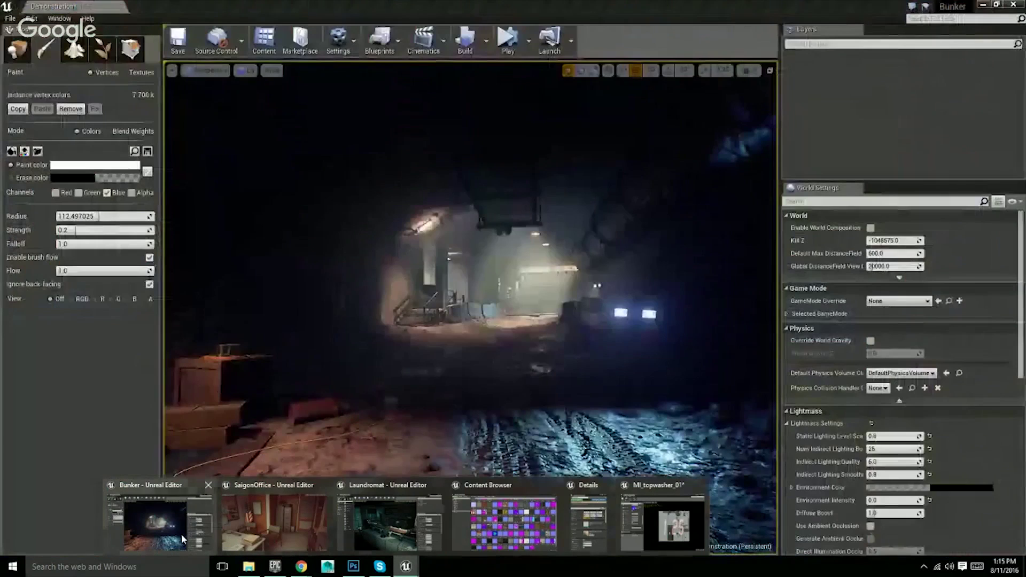
pyautogui.click(181, 534)
pyautogui.moveTo(518, 416)
pyautogui.mouseDown(button='right')
pyautogui.moveTo(480, 420)
pyautogui.moveTo(517, 410)
pyautogui.mouseUp(button='right')
pyautogui.press('F11')
pyautogui.press('s')
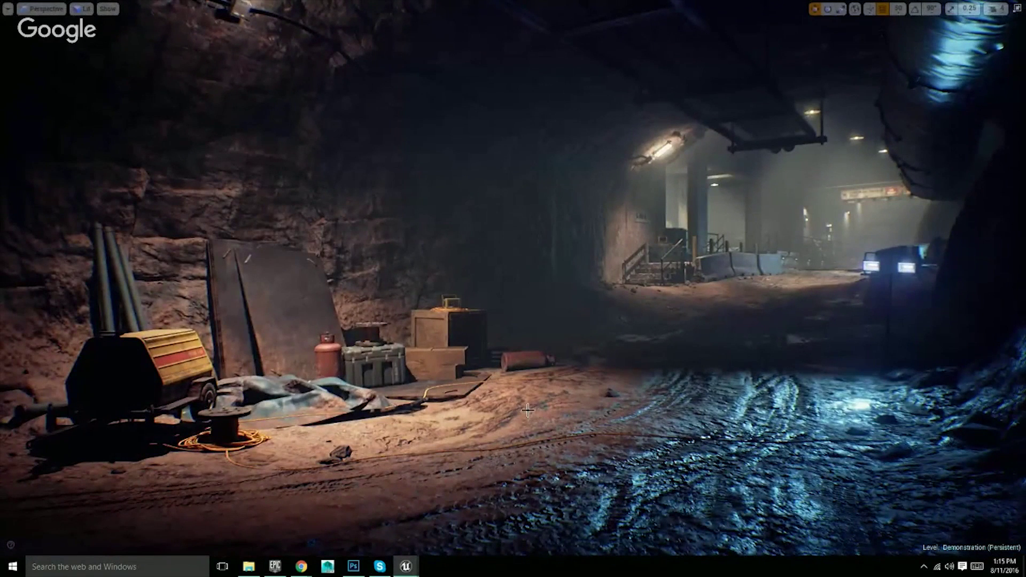
# - Examine the bunker's lit platform, stairs, concrete barriers and muddy roadway from close up and farther back
pyautogui.moveTo(528, 410); pyautogui.dragTo(203, 417, button='right')
pyautogui.moveTo(436, 385); pyautogui.dragTo(435, 389, button='right')
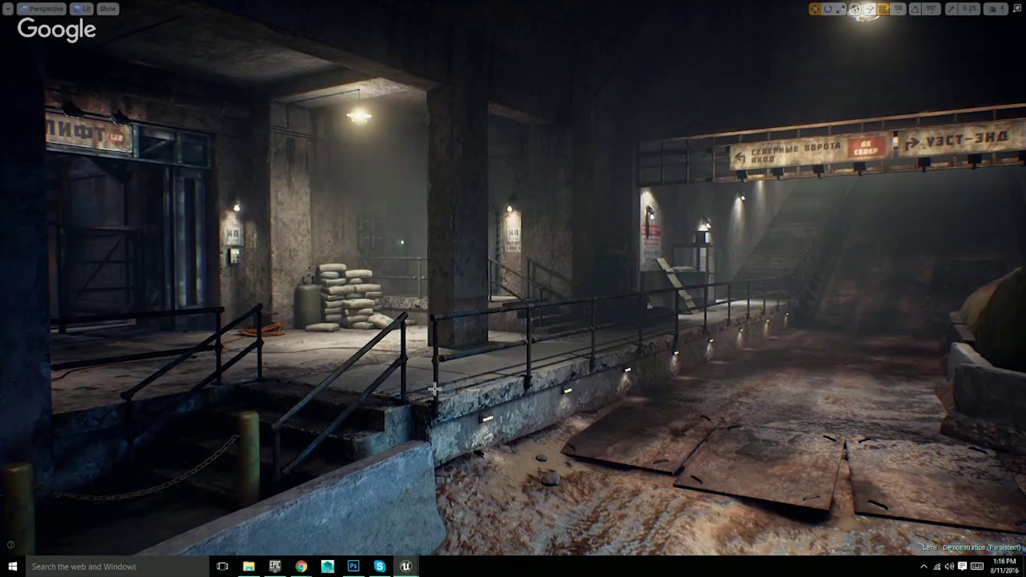
pyautogui.press('s')
pyautogui.moveTo(435, 389)
pyautogui.mouseDown(button='right')
pyautogui.moveTo(342, 389)
pyautogui.moveTo(435, 389)
pyautogui.moveTo(398, 376)
pyautogui.moveTo(419, 376)
pyautogui.mouseUp(button='right')
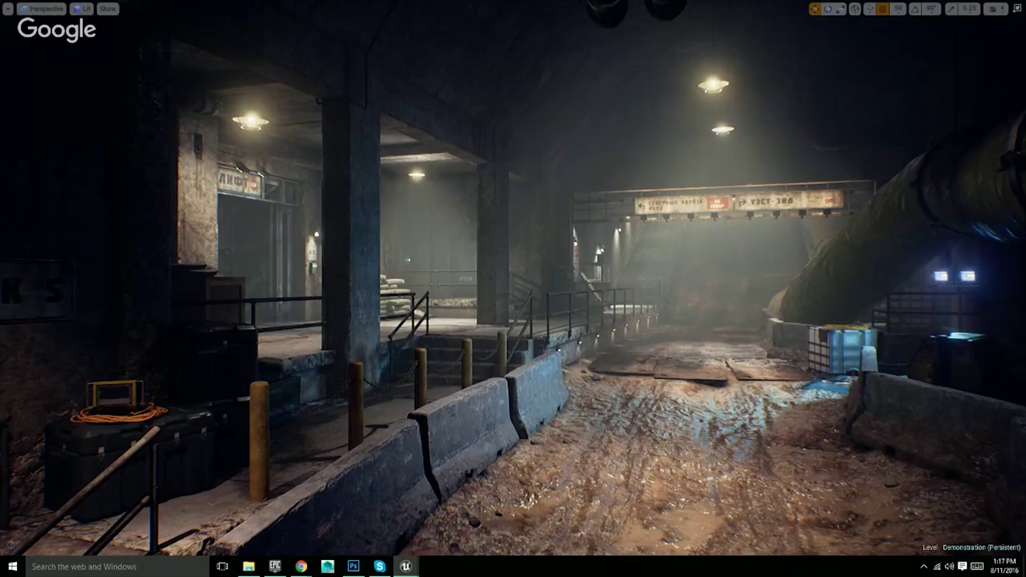
pyautogui.hotkey('alt', 'Tab')
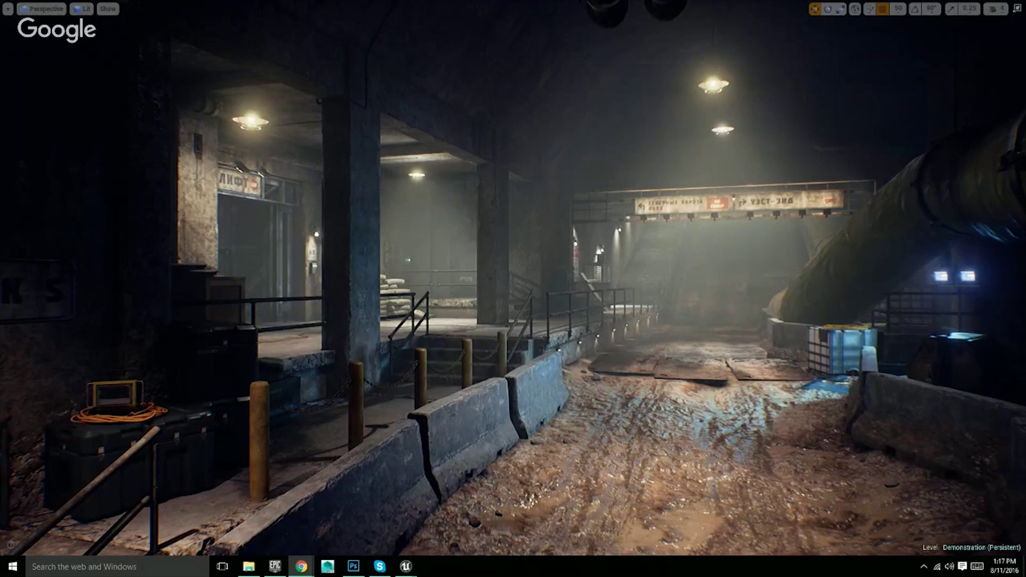